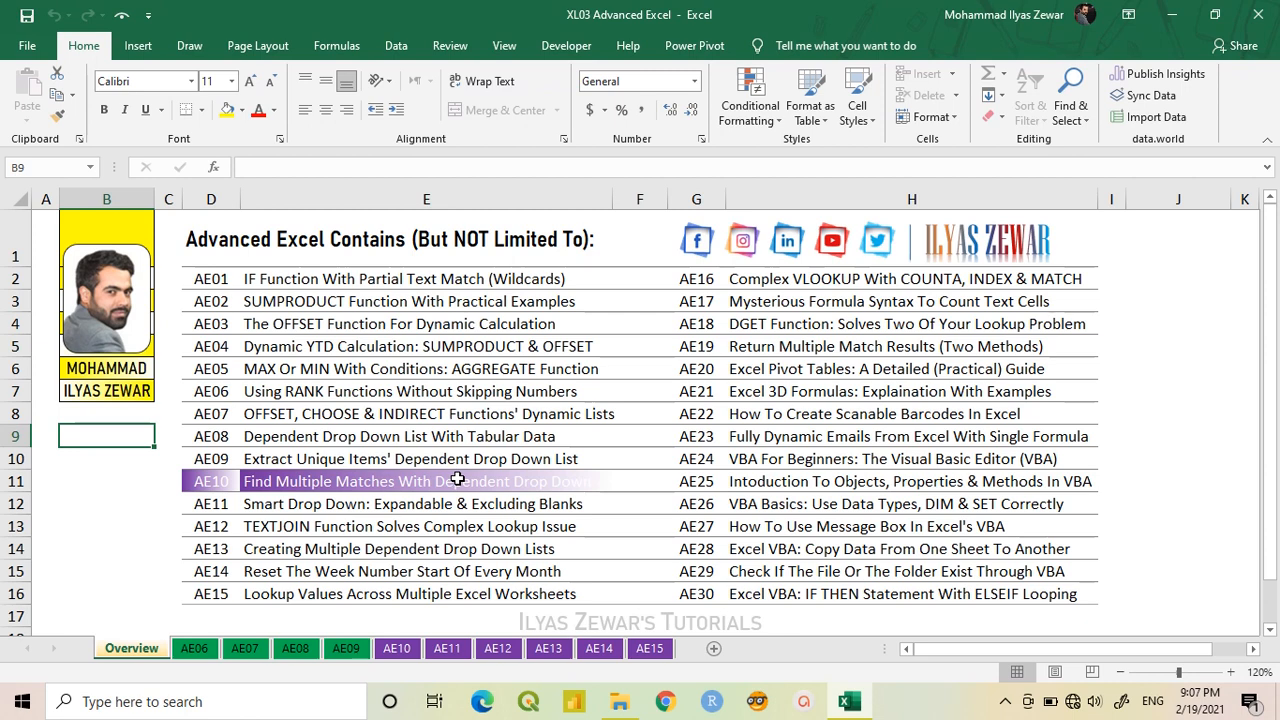
# - On the AE10 sheet, enter the formula =ProDist[Province]=$G8 in cell H8
pyautogui.click(408, 650)
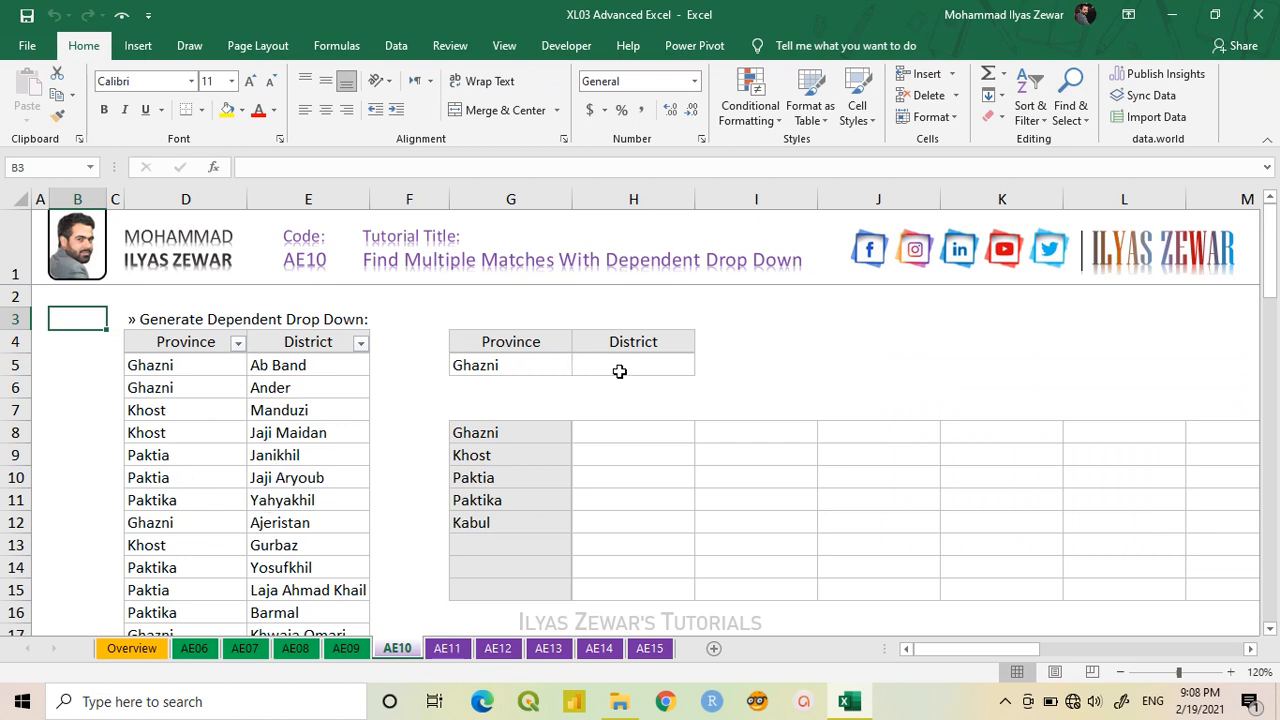
pyautogui.click(618, 430)
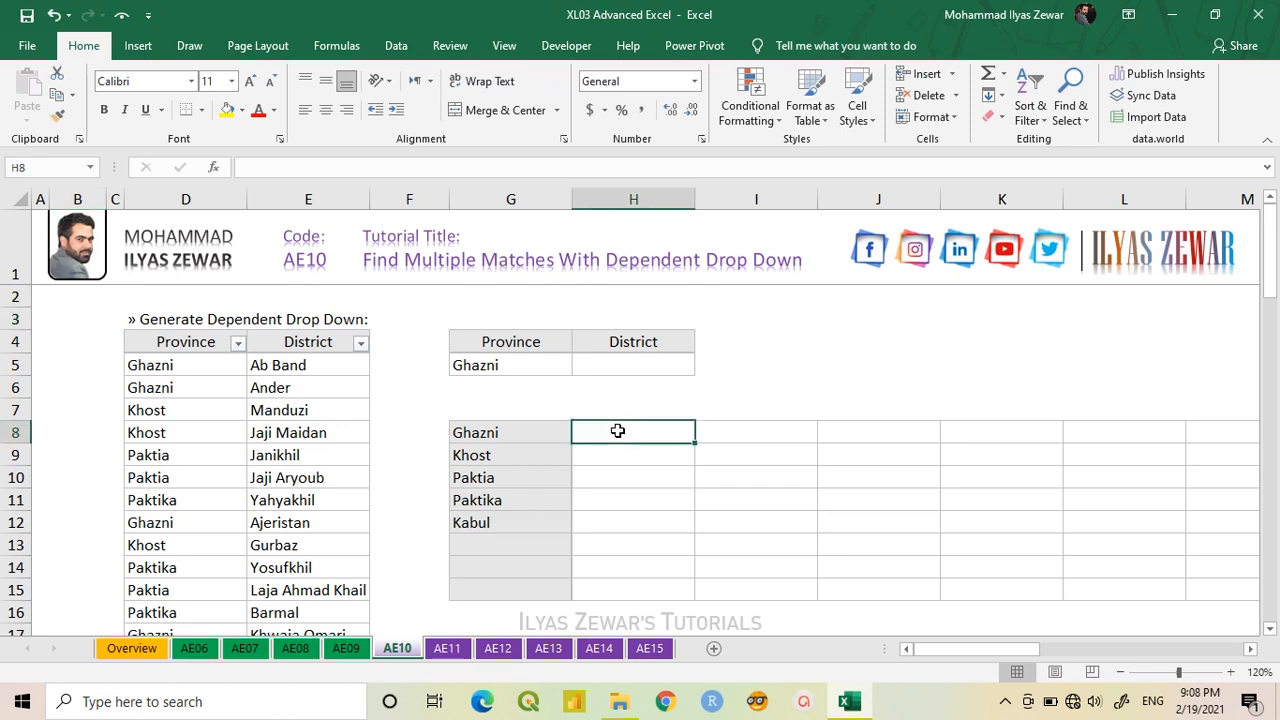
pyautogui.write('=')
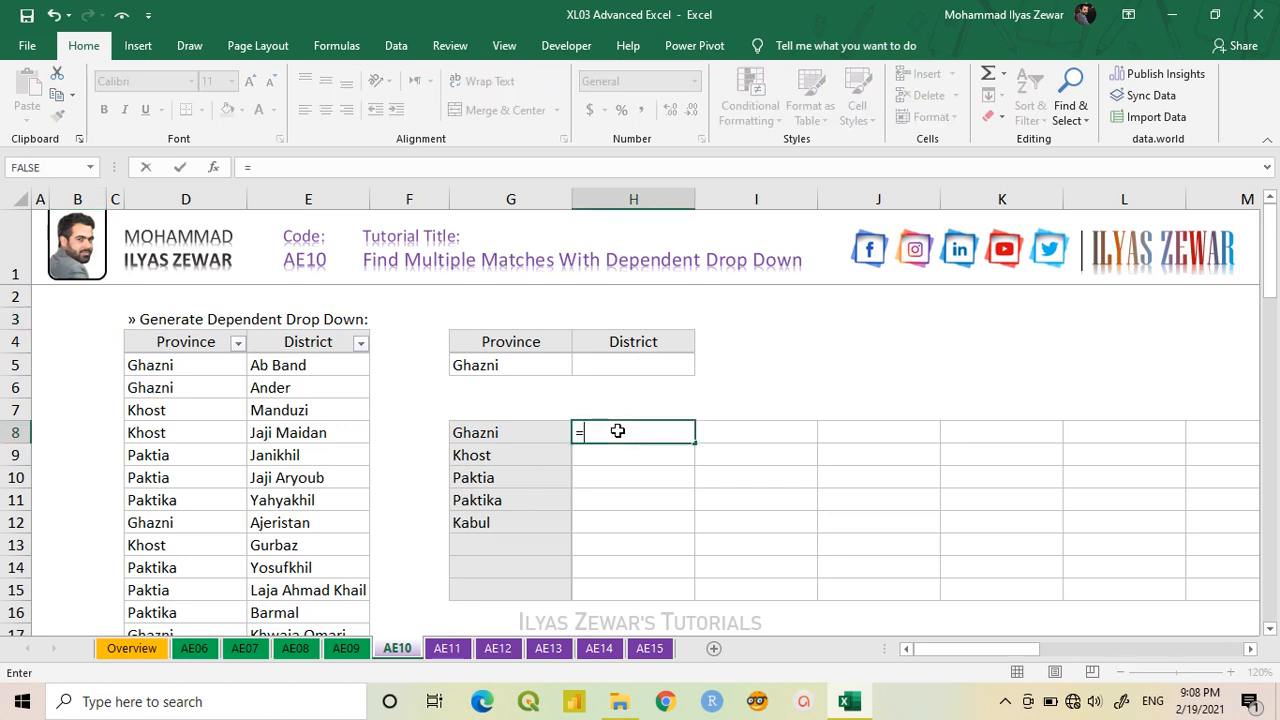
pyautogui.click(196, 330)
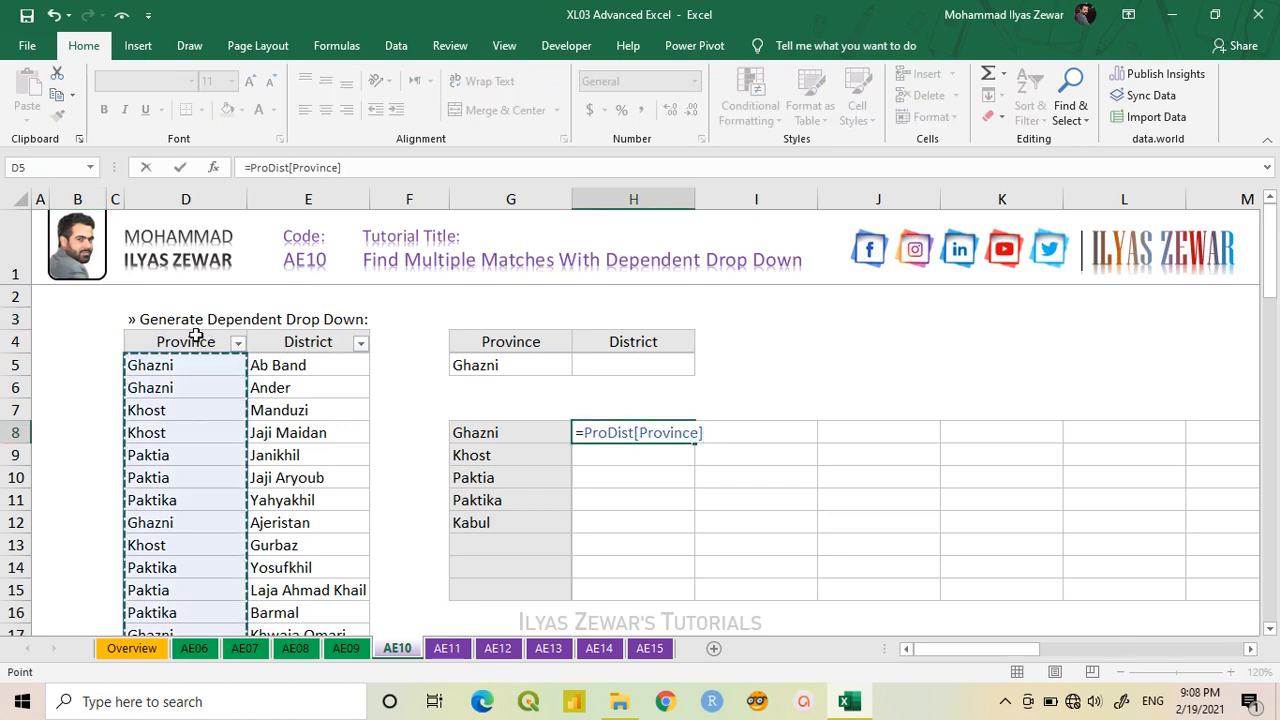
pyautogui.write('=')
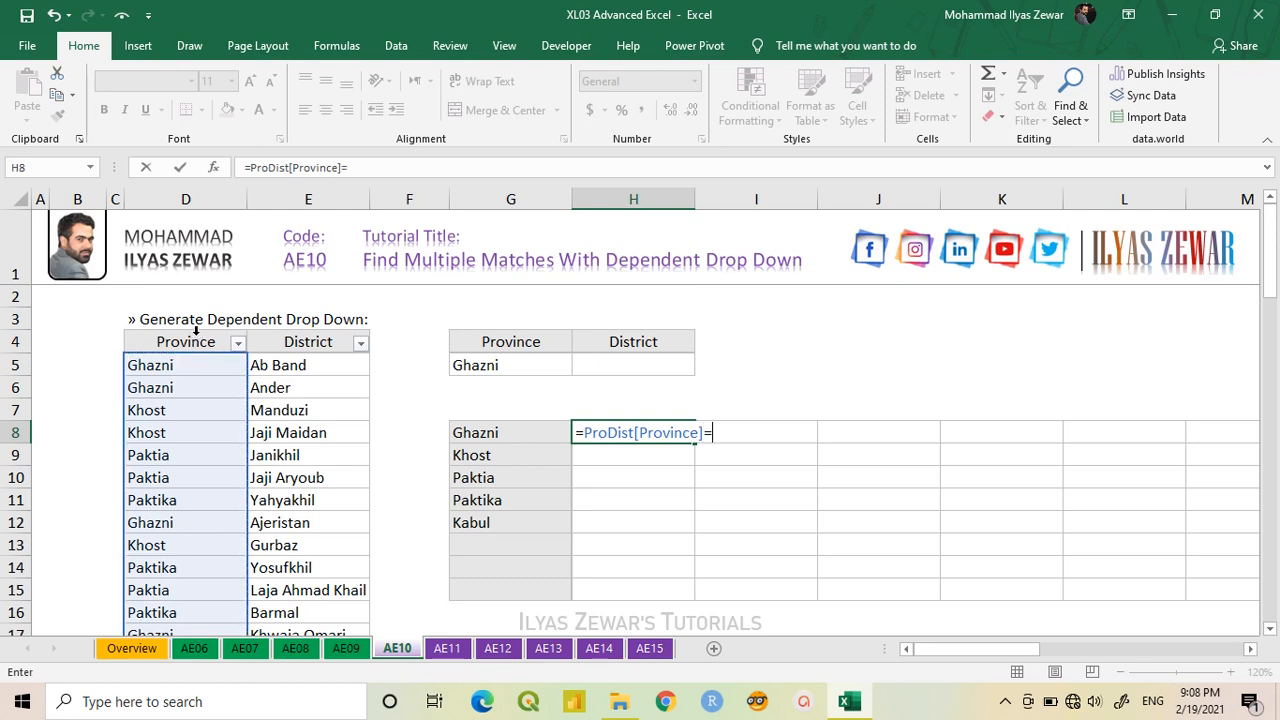
pyautogui.click(493, 432)
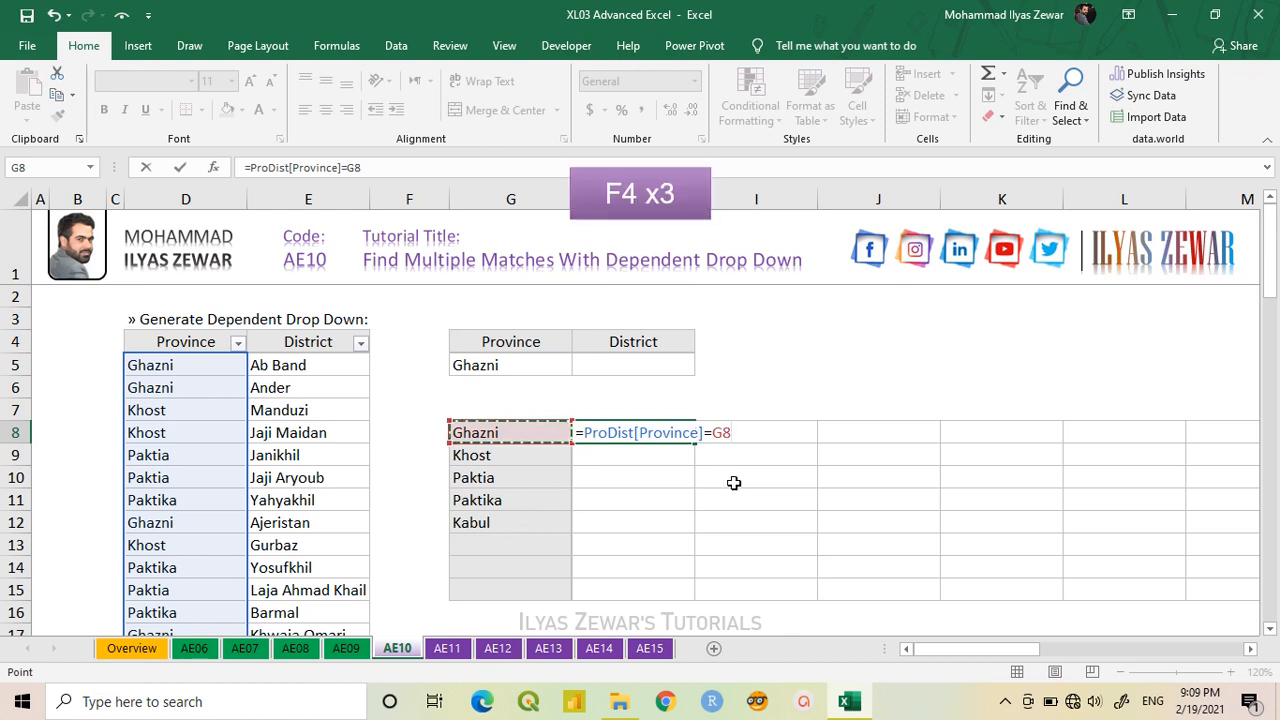
pyautogui.press('F4')
pyautogui.press('F4')
pyautogui.press('F4')
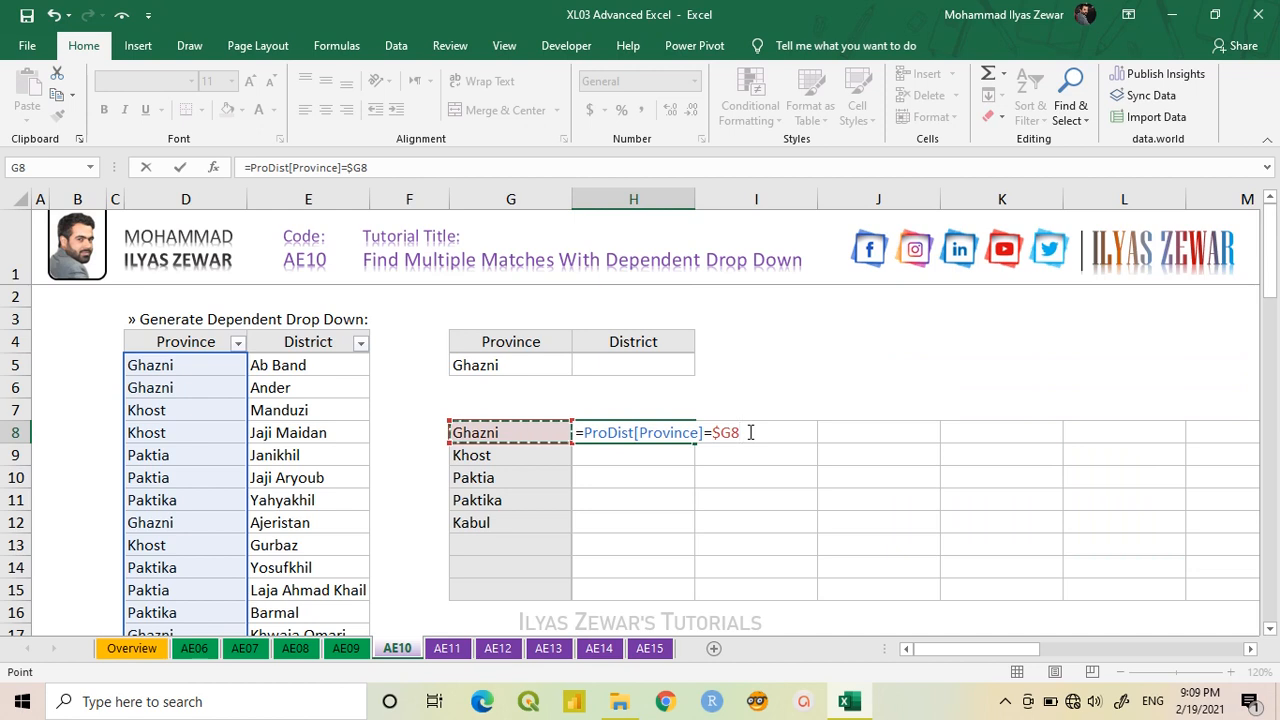
pyautogui.press('Return')
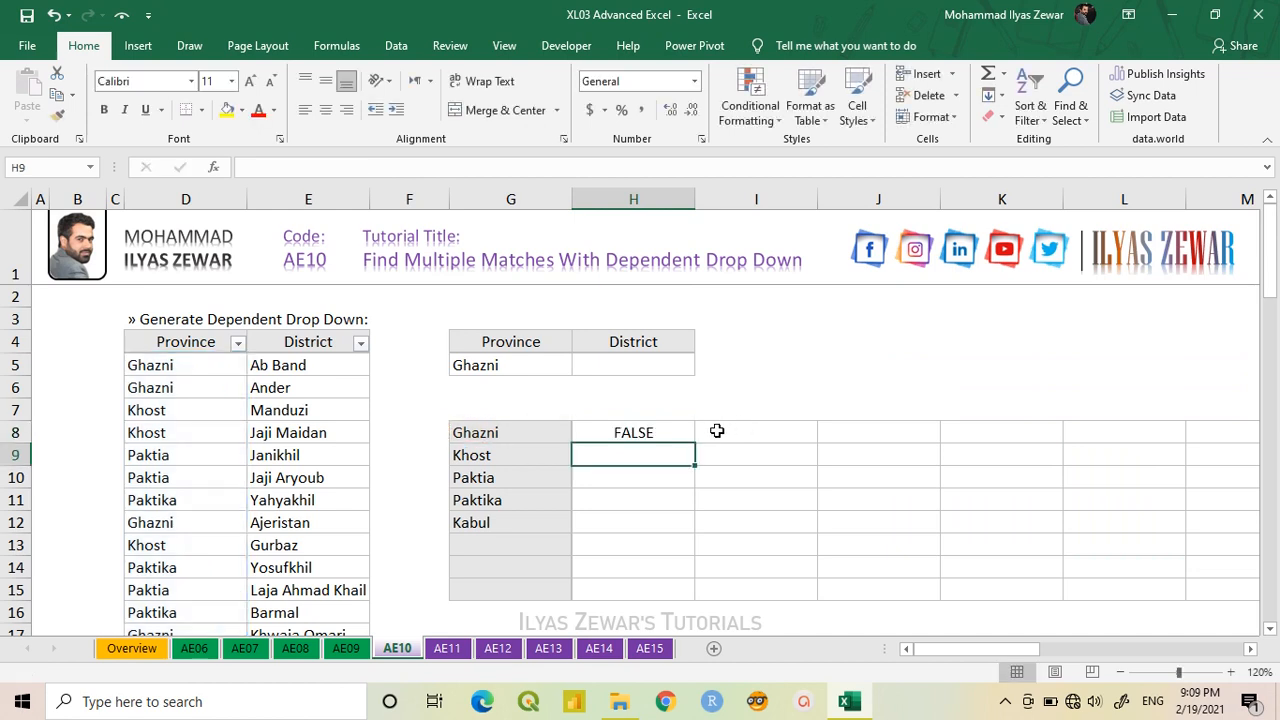
# - Evaluate the comparison inside the H8 formula to inspect its array, and restore the formula text
pyautogui.doubleClick(665, 434)
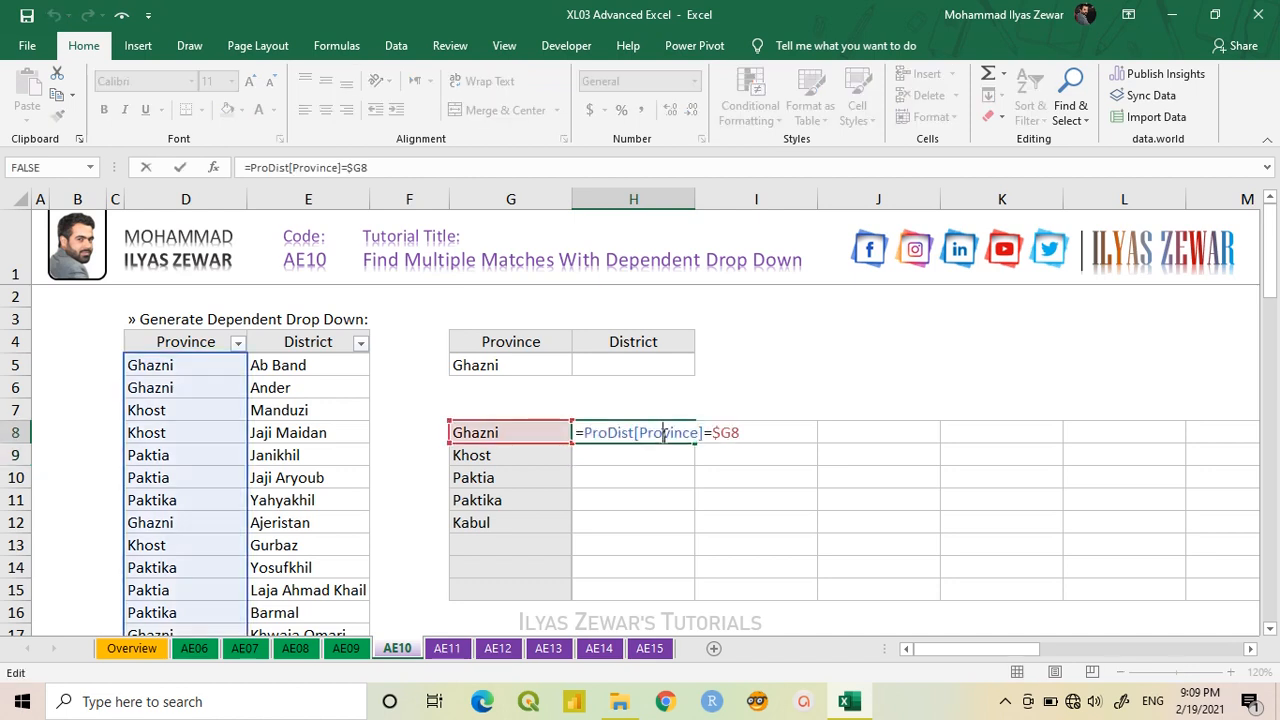
pyautogui.moveTo(740, 432); pyautogui.dragTo(586, 432)
pyautogui.press('F9')
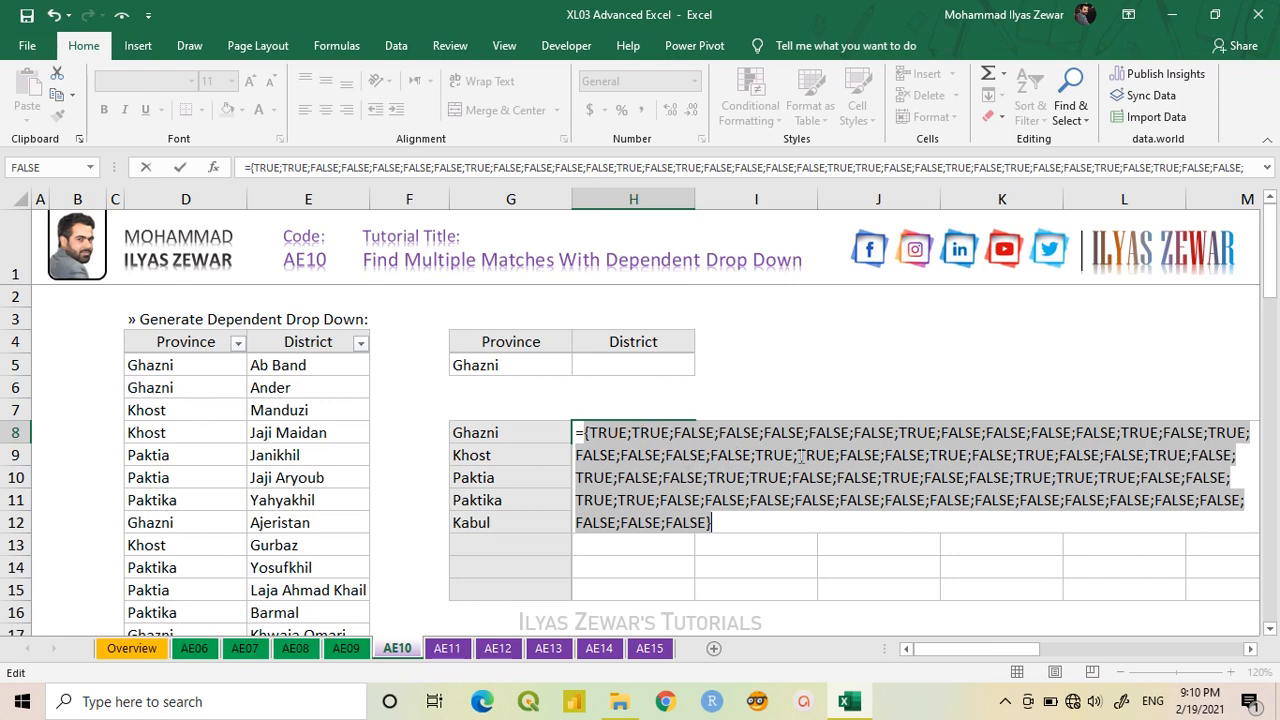
pyautogui.hotkey('ctrl', 'z')
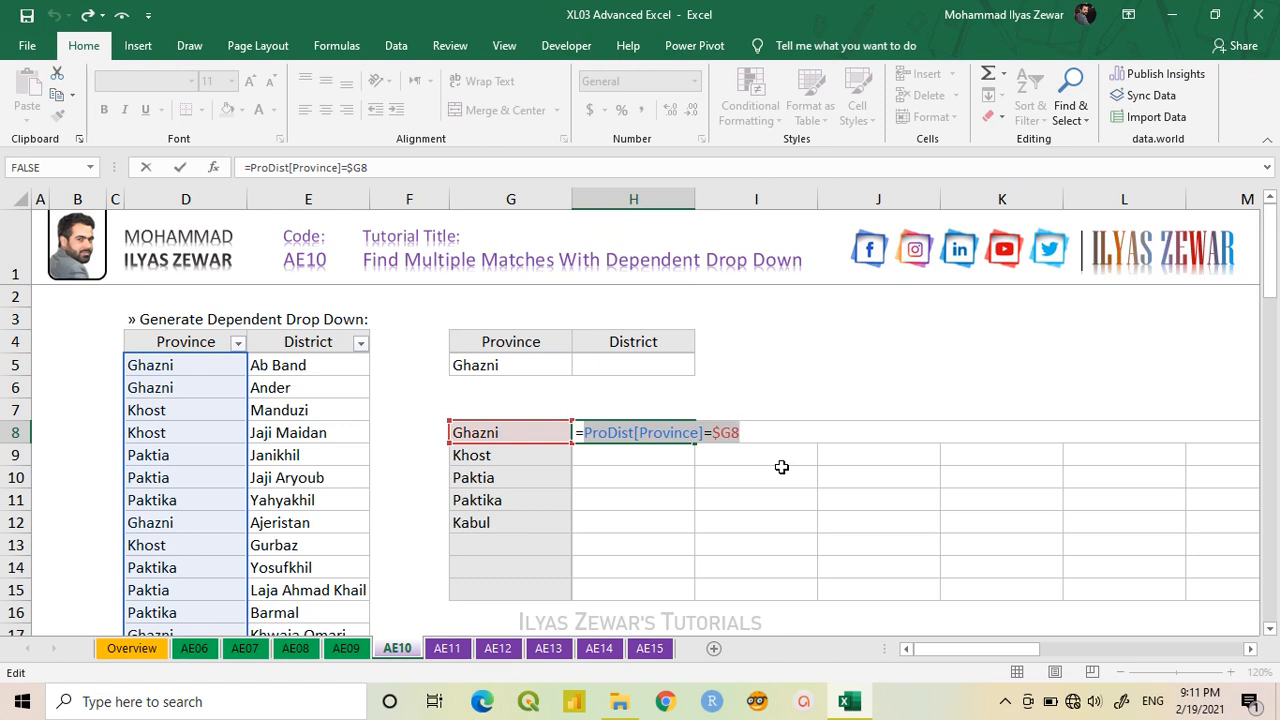
# - Enclose the province comparison in H8 in parentheses and multiply it by (ROW(ProDist[Province]))
pyautogui.moveTo(742, 434); pyautogui.dragTo(590, 433)
pyautogui.click(587, 432)
pyautogui.write('(')
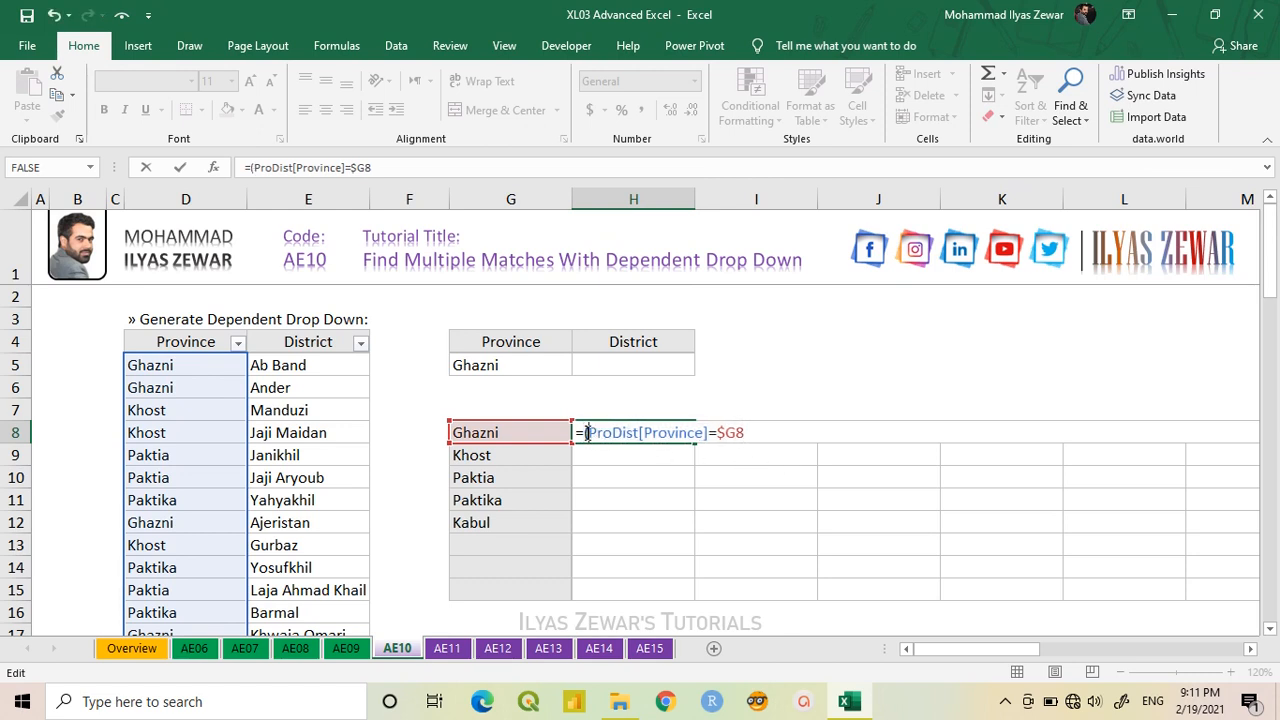
pyautogui.click(761, 437)
pyautogui.write(')*(row(')
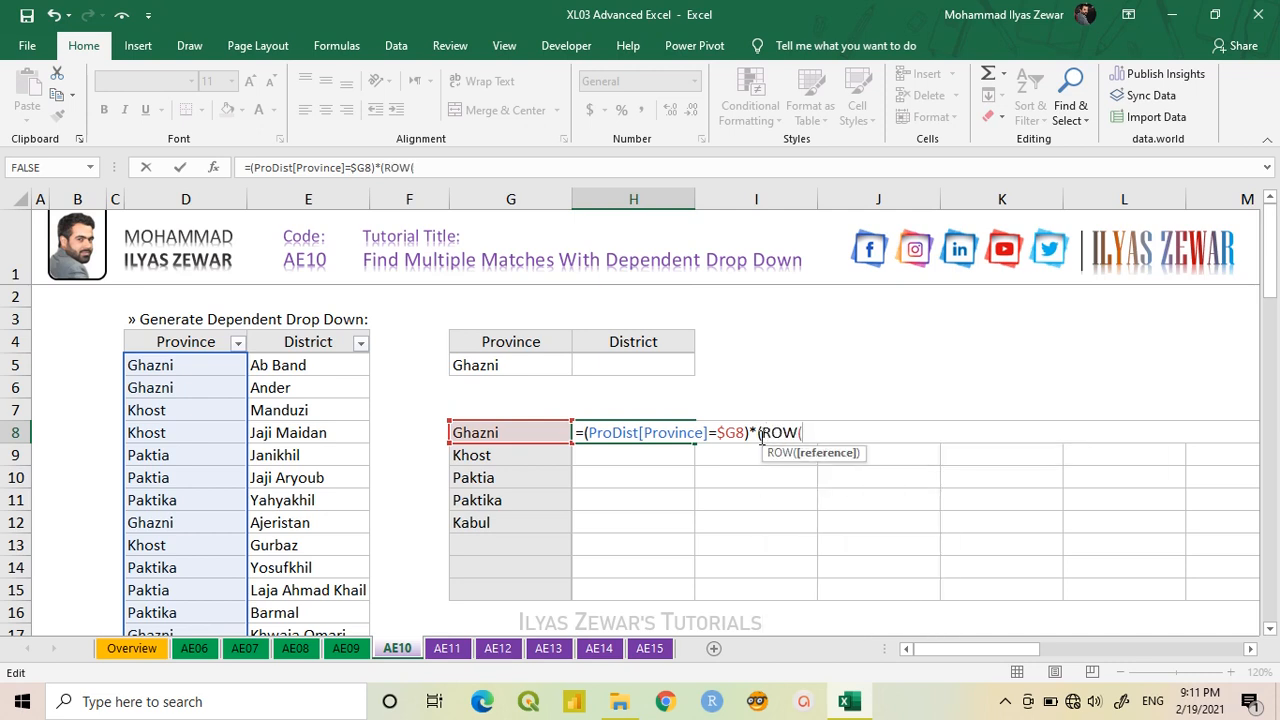
pyautogui.click(184, 333)
pyautogui.write(')')
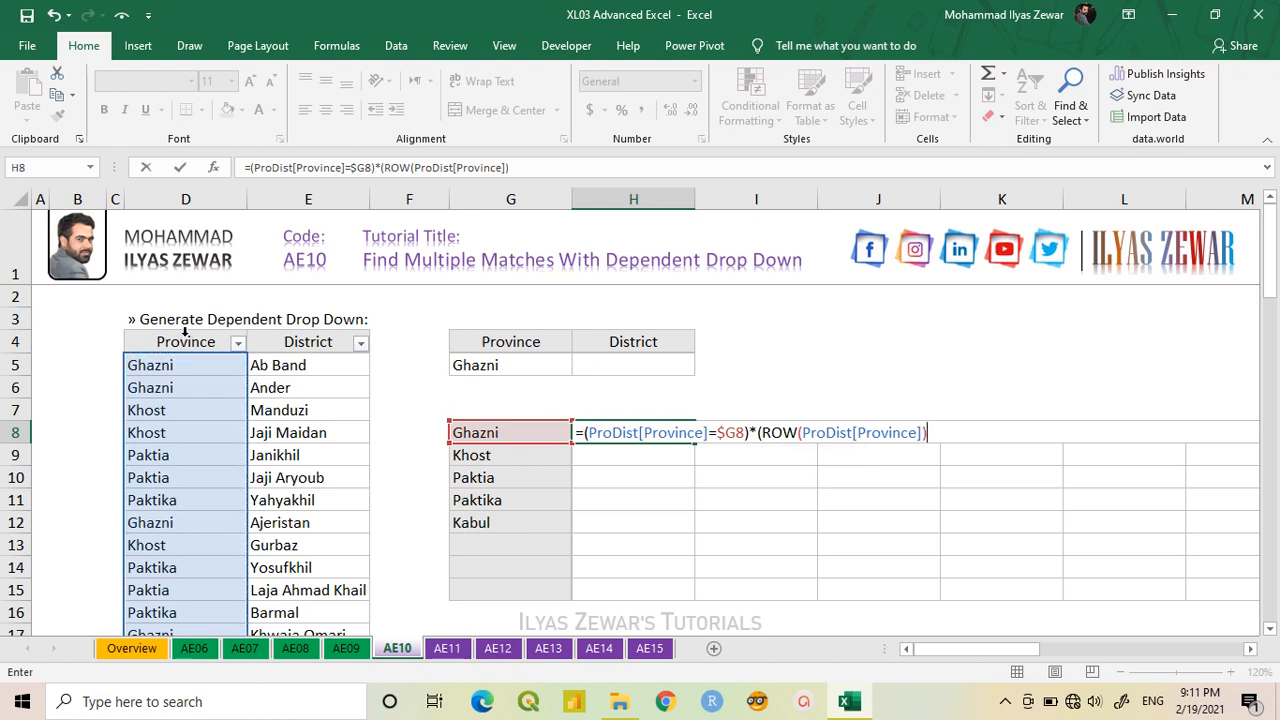
pyautogui.write(')')
# - Evaluate the comparison multiplied by the row numbers in H8 to inspect the array, and restore the formula
pyautogui.moveTo(931, 432); pyautogui.dragTo(587, 440)
pyautogui.press('F9')
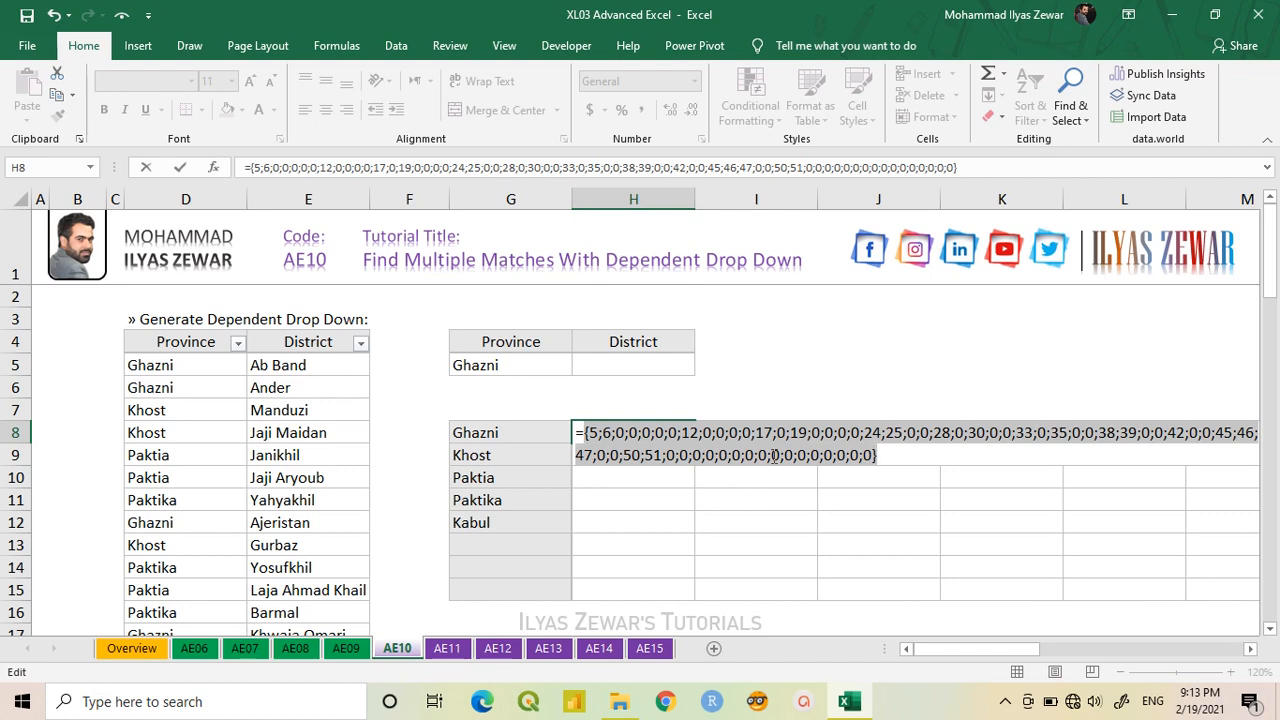
pyautogui.hotkey('ctrl', 'z')
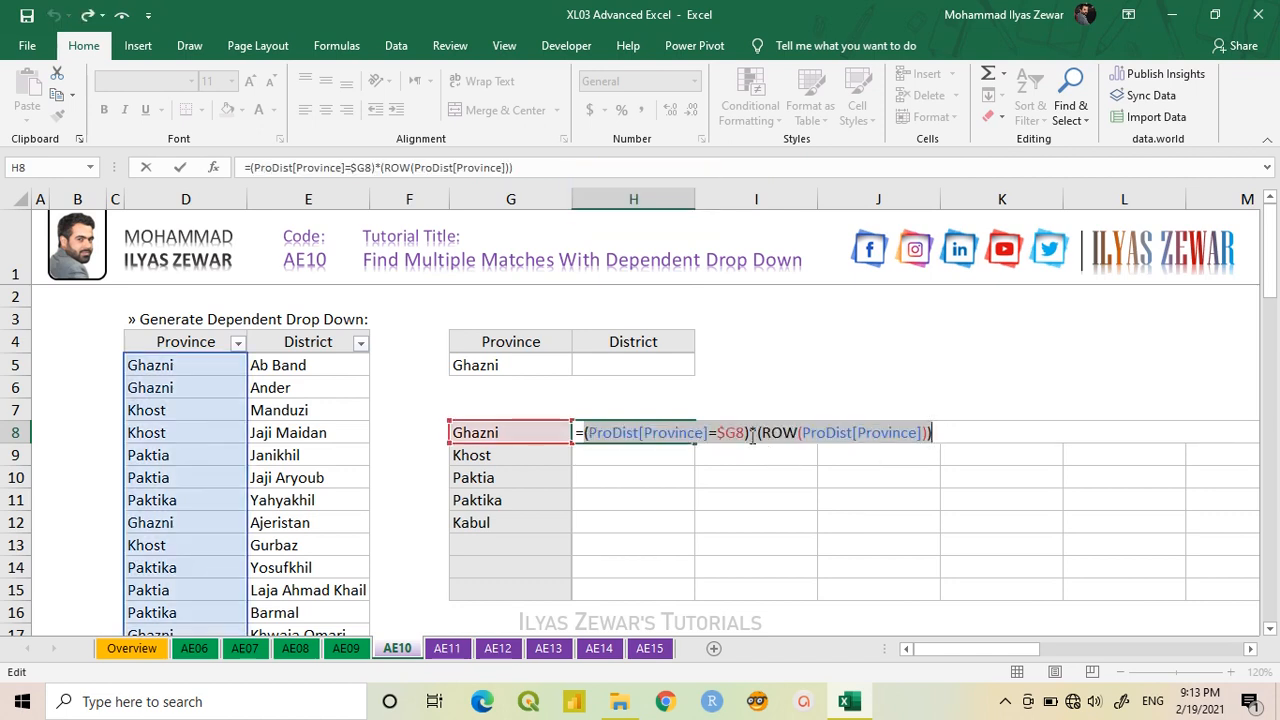
# - Divide the comparison in H8 by a copy of itself, (ProDist[Province]=$G8), and enclose the whole division in parentheses
pyautogui.moveTo(750, 432); pyautogui.dragTo(583, 440)
pyautogui.hotkey('ctrl', 'c')
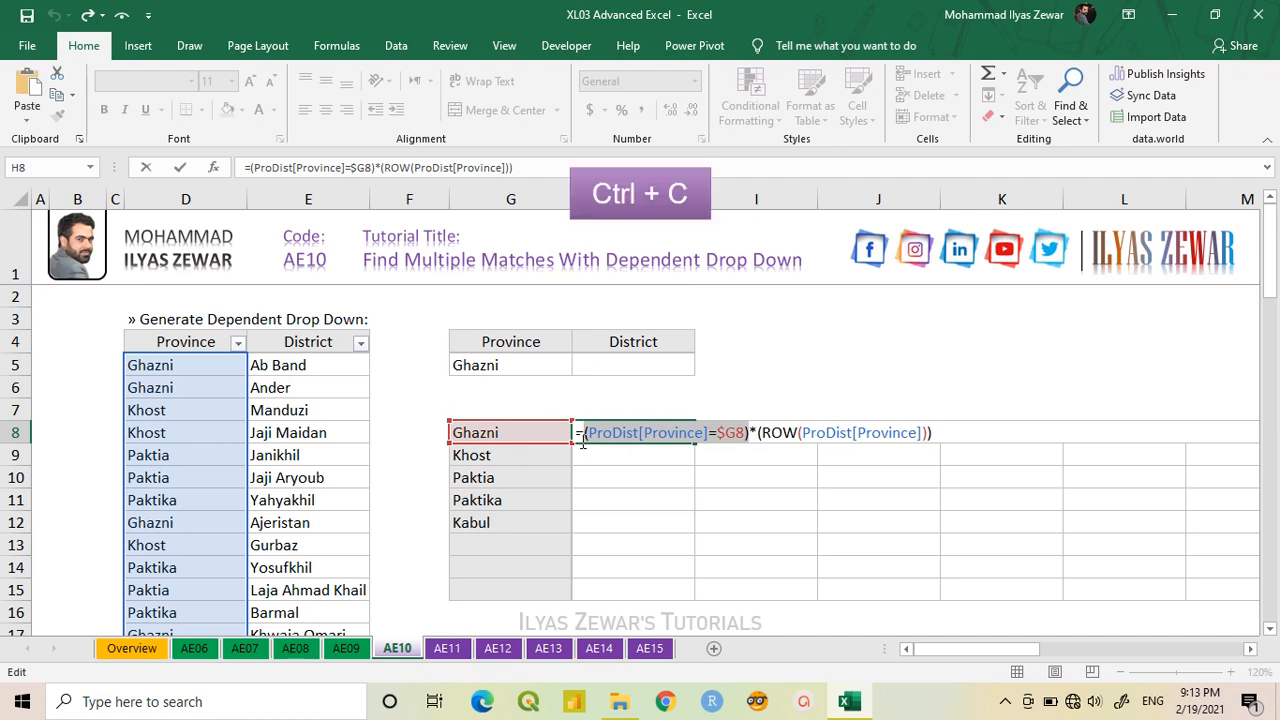
pyautogui.click(750, 434)
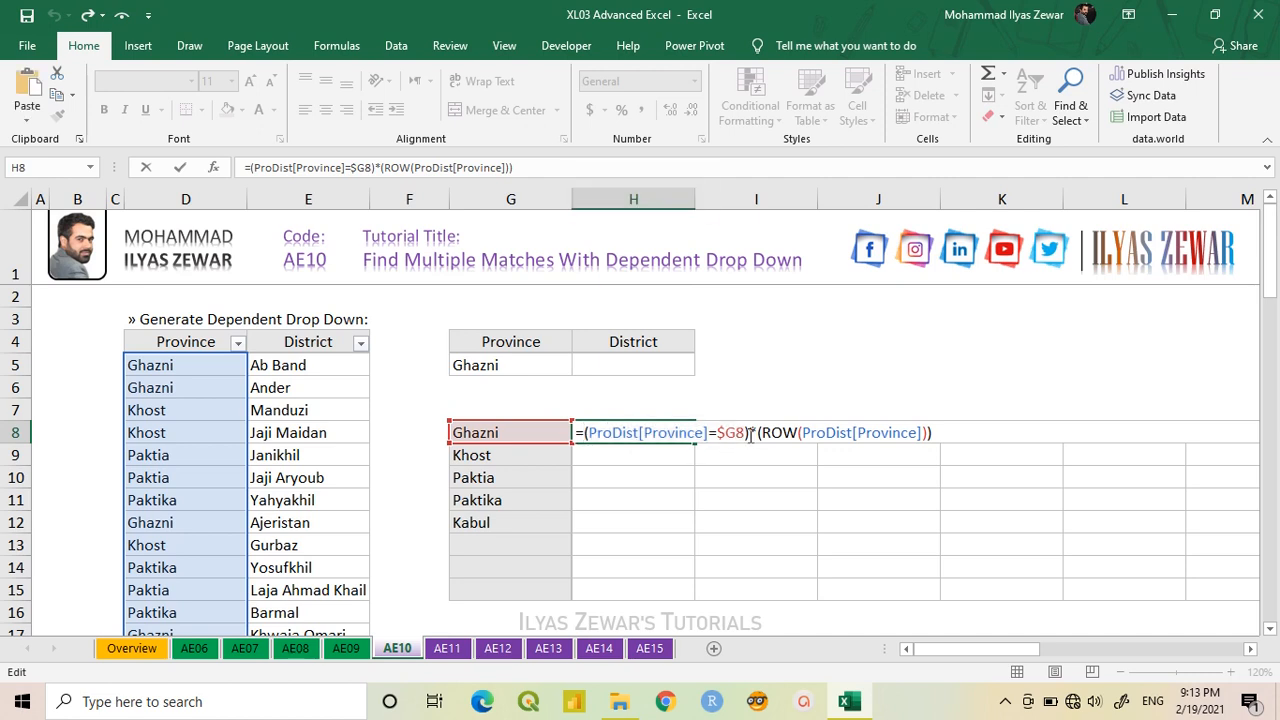
pyautogui.write('/')
pyautogui.hotkey('ctrl', 'v')
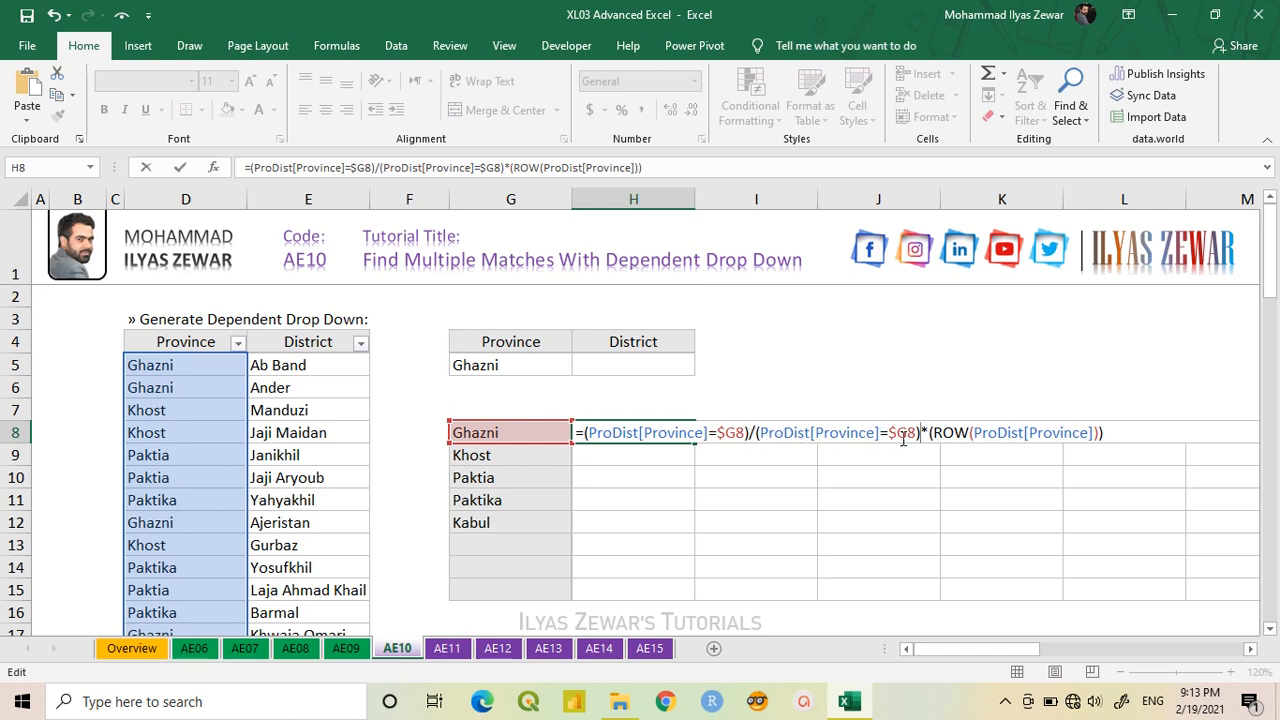
pyautogui.write(')')
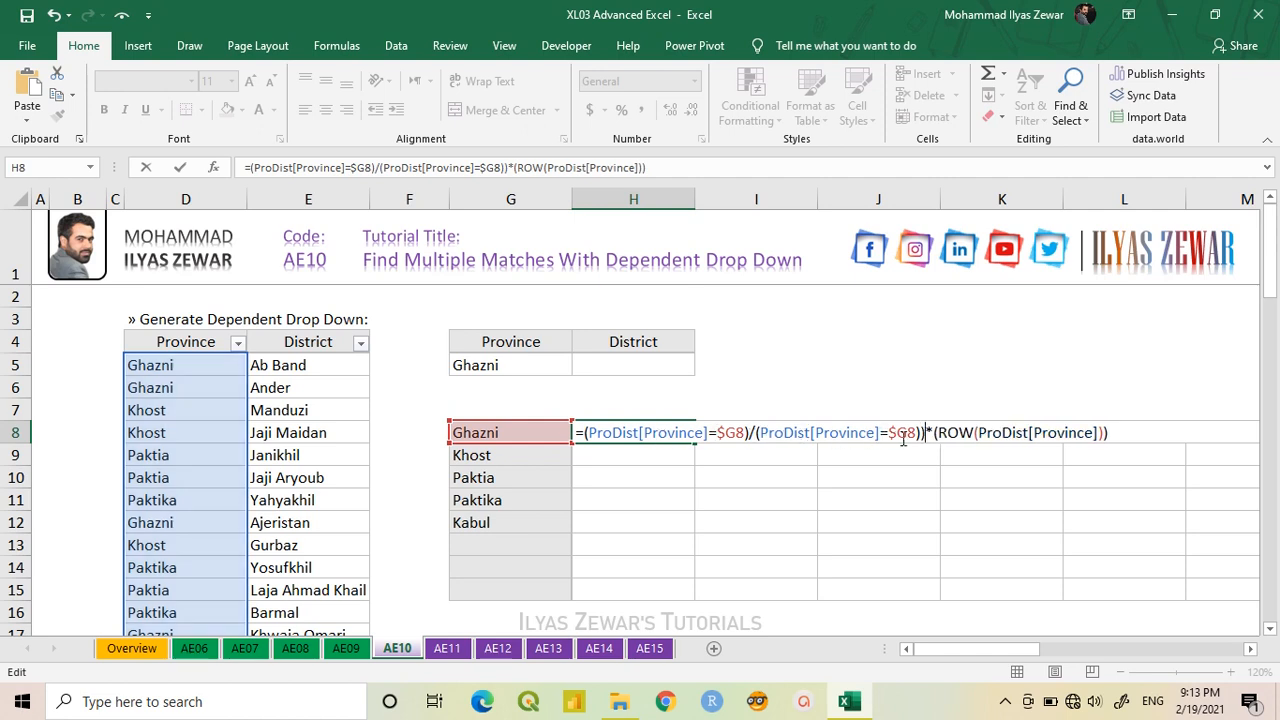
pyautogui.click(586, 435)
pyautogui.write('(')
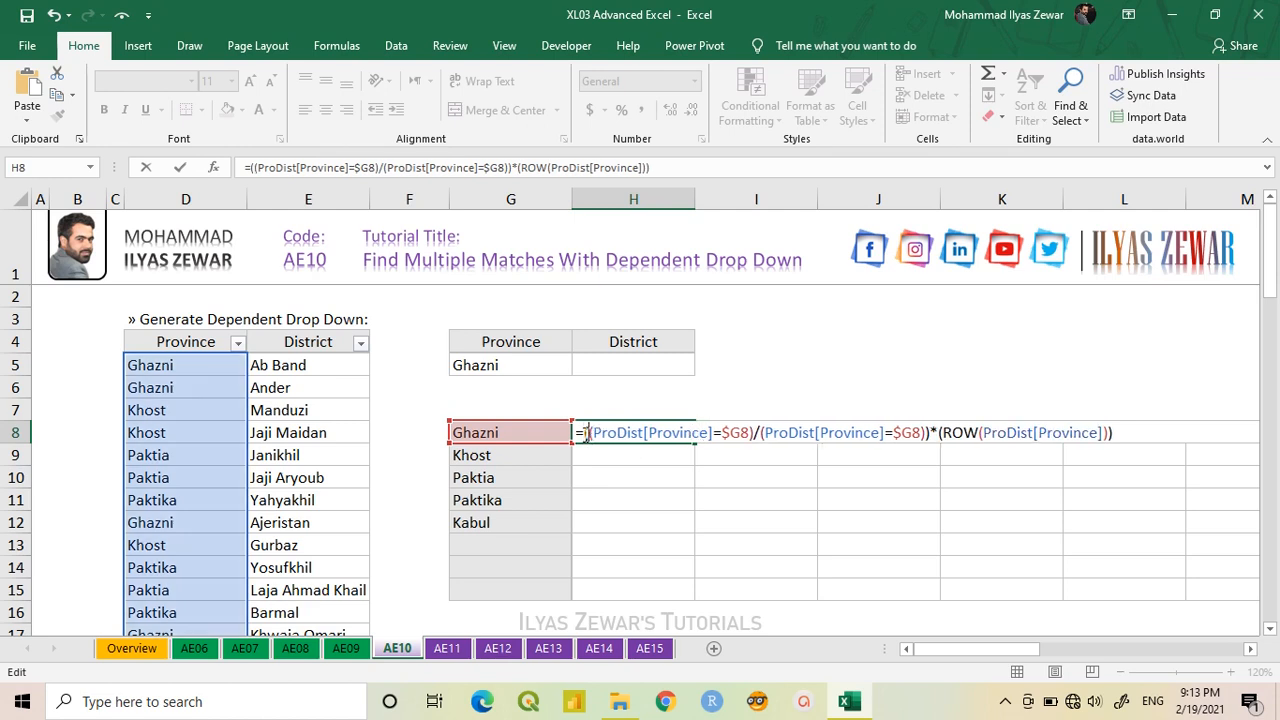
# - Evaluate the division part and the entire H8 expression to inspect their arrays, restoring the formula after each
pyautogui.moveTo(586, 435); pyautogui.dragTo(927, 432)
pyautogui.press('F9')
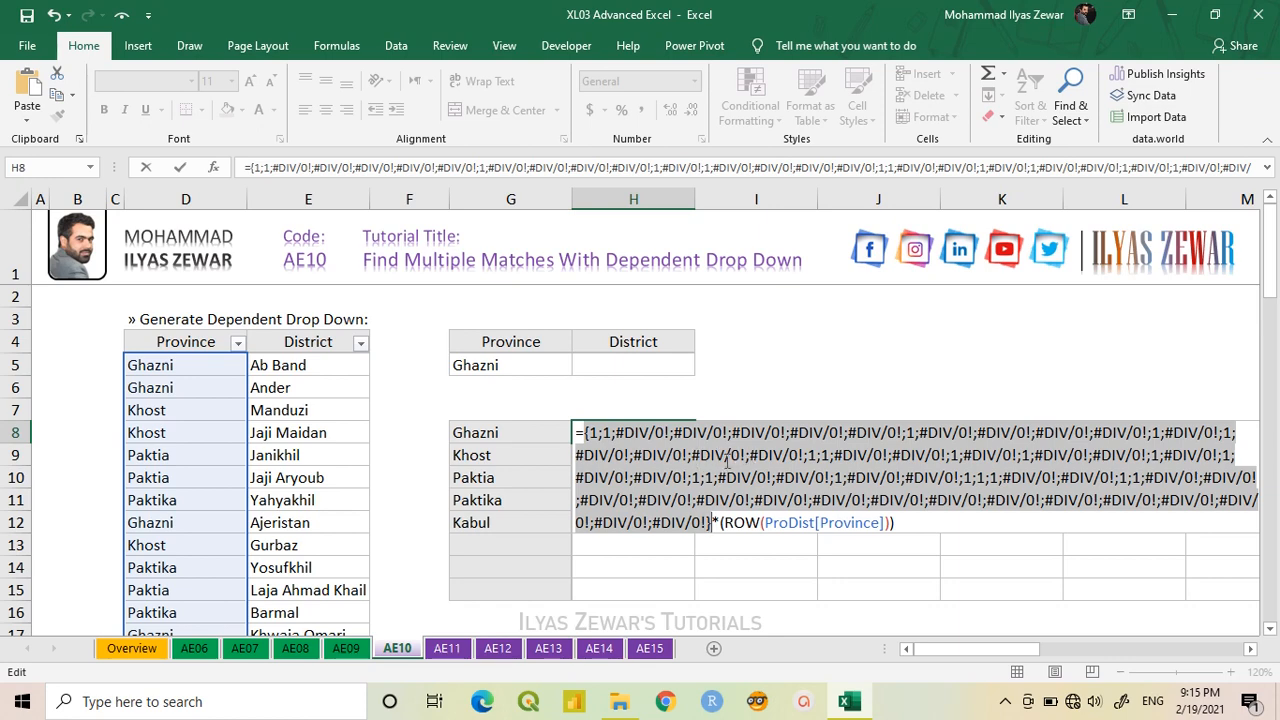
pyautogui.hotkey('ctrl', 'z')
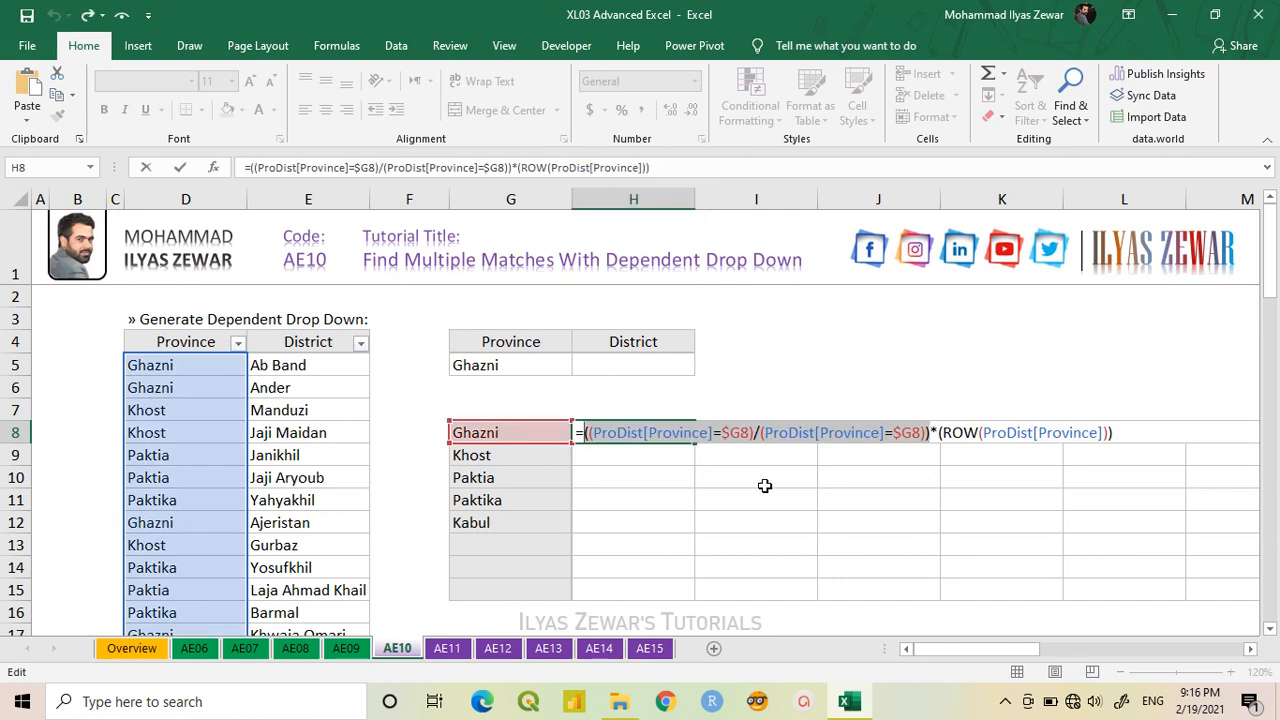
pyautogui.moveTo(1114, 432); pyautogui.dragTo(586, 436)
pyautogui.press('F9')
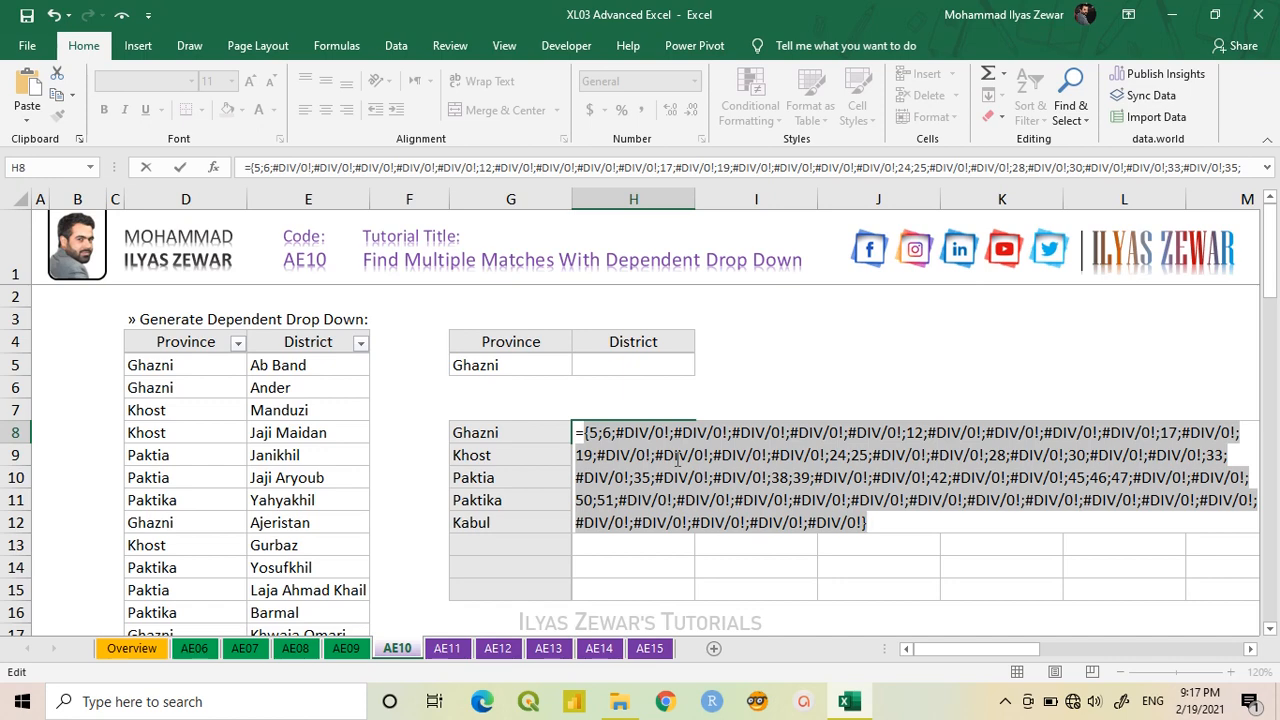
pyautogui.hotkey('ctrl', 'z')
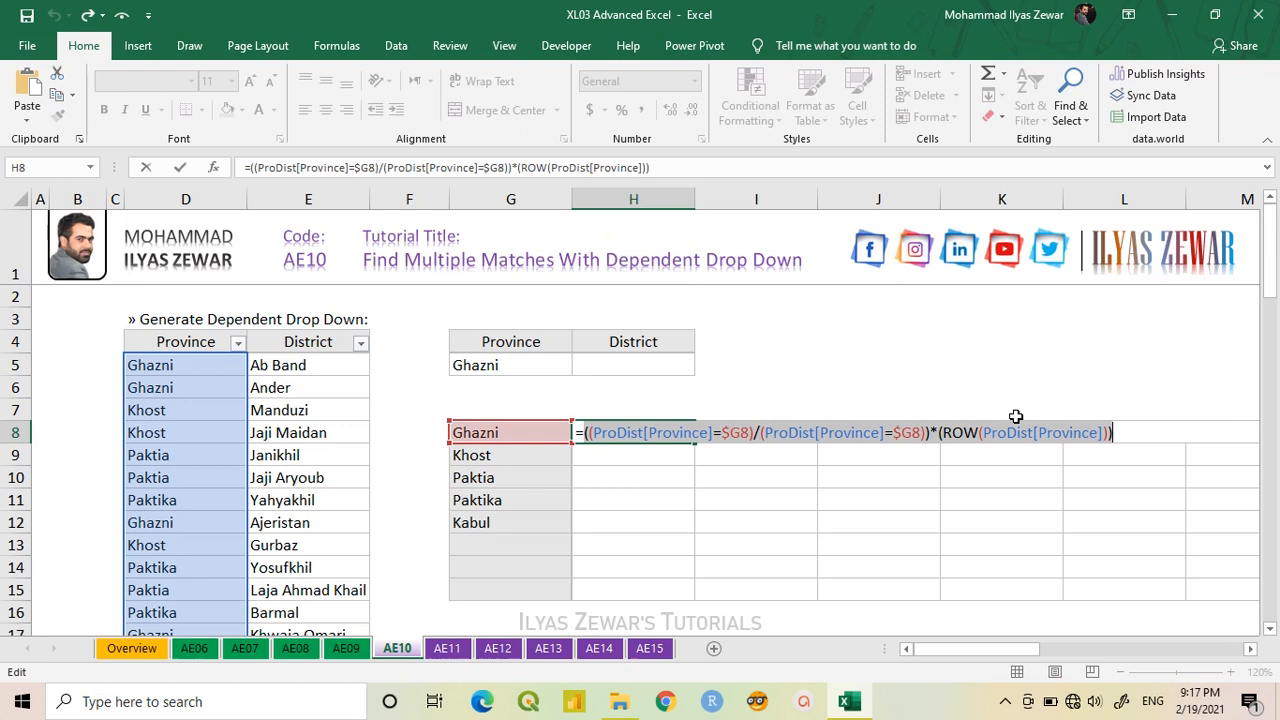
# - Subtract ROW(ProDist[[#Headers],[Province]]) from the row numbers inside the last parentheses of the H8 formula
pyautogui.click(1110, 432)
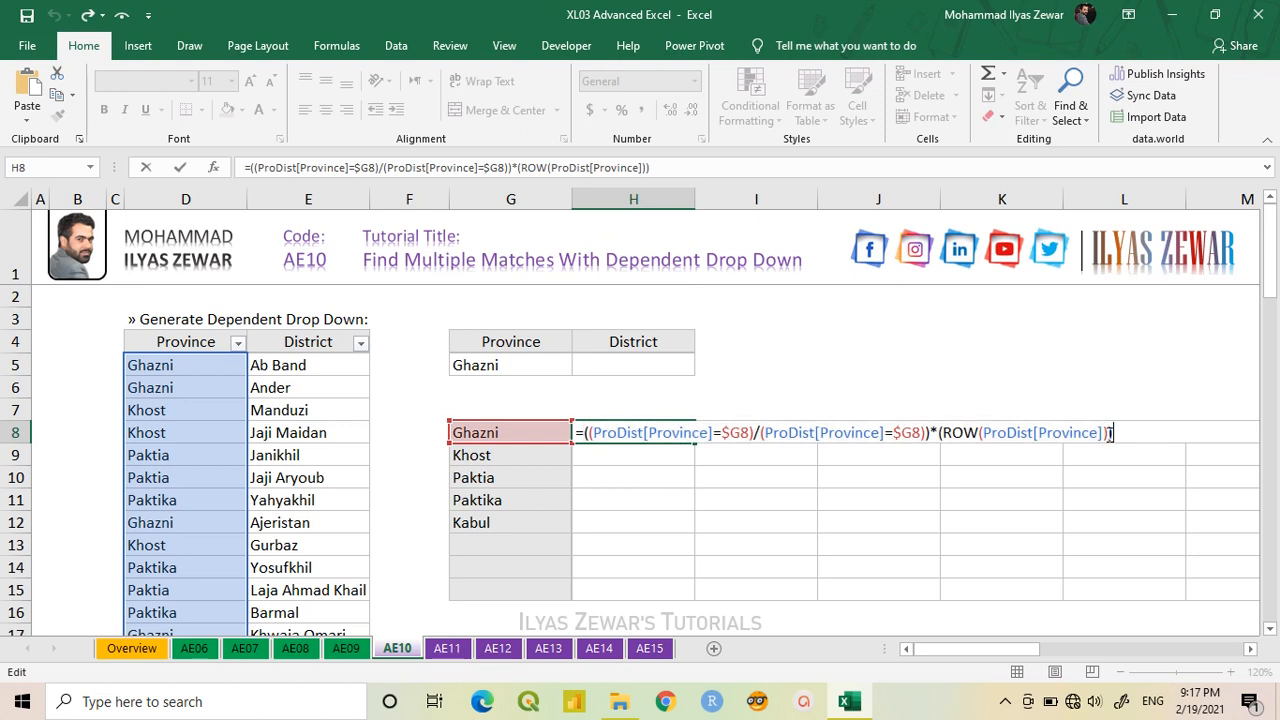
pyautogui.write('-ROW(')
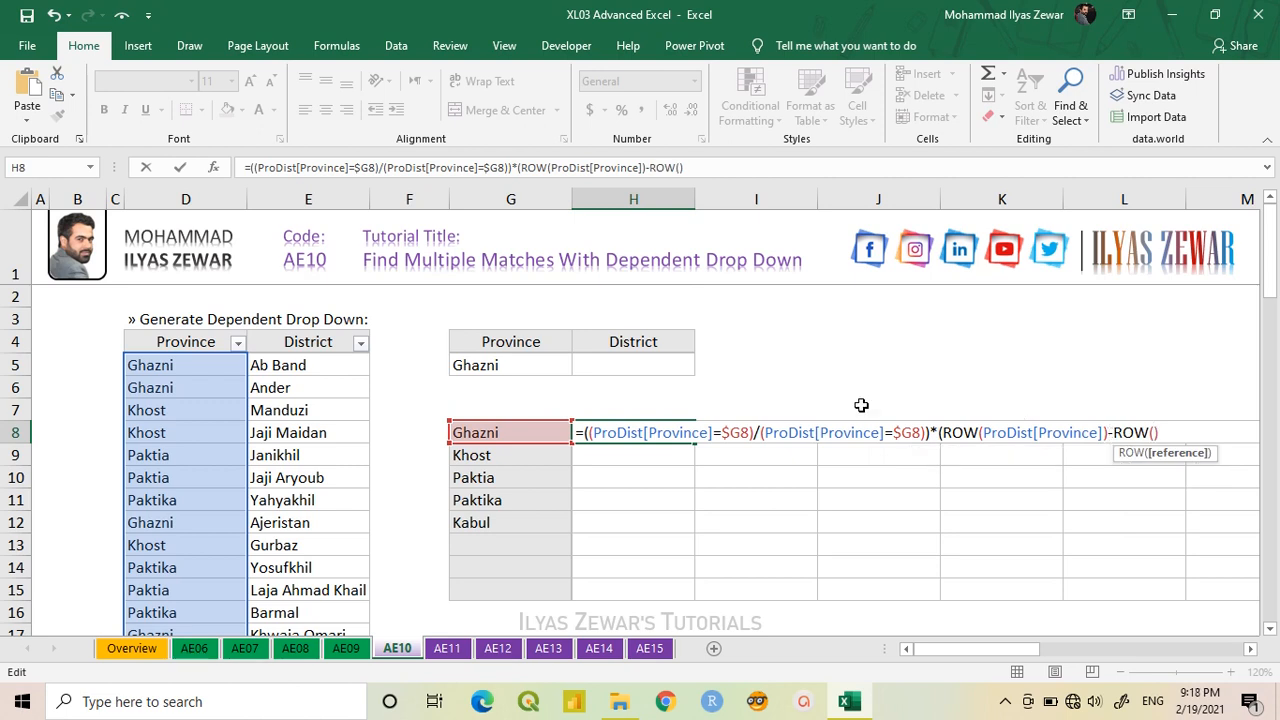
pyautogui.click(197, 343)
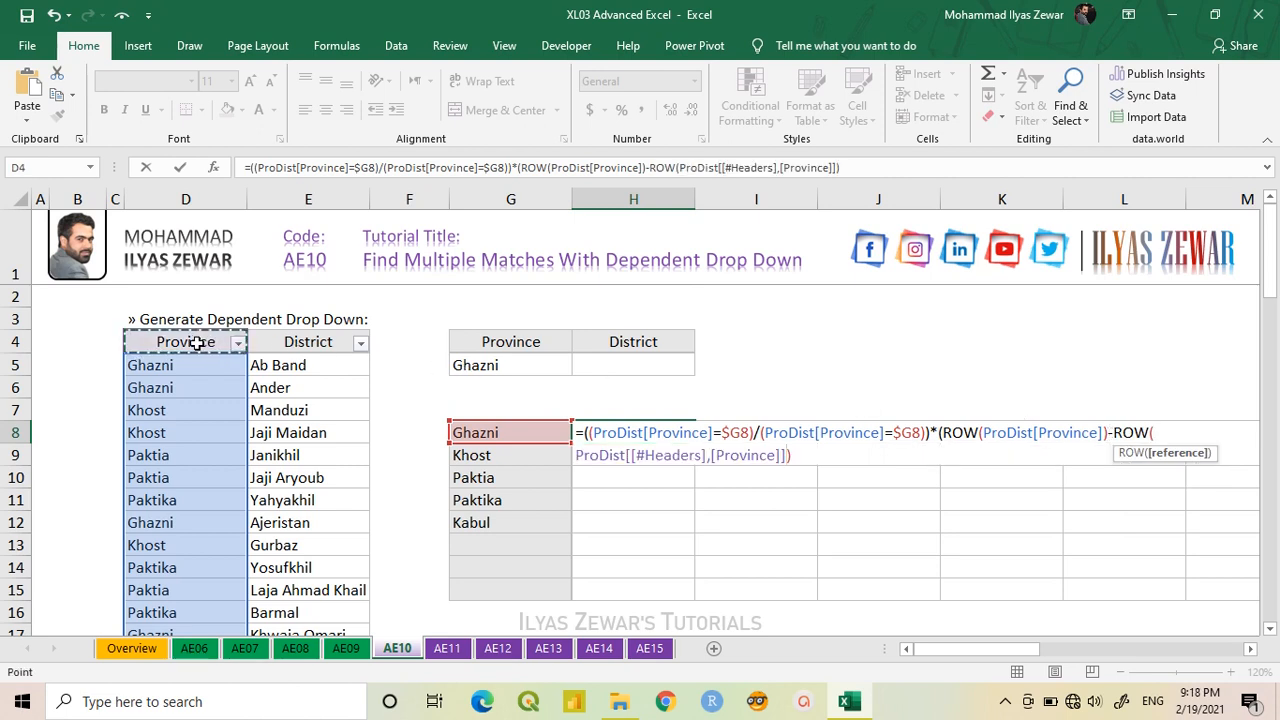
pyautogui.write(')')
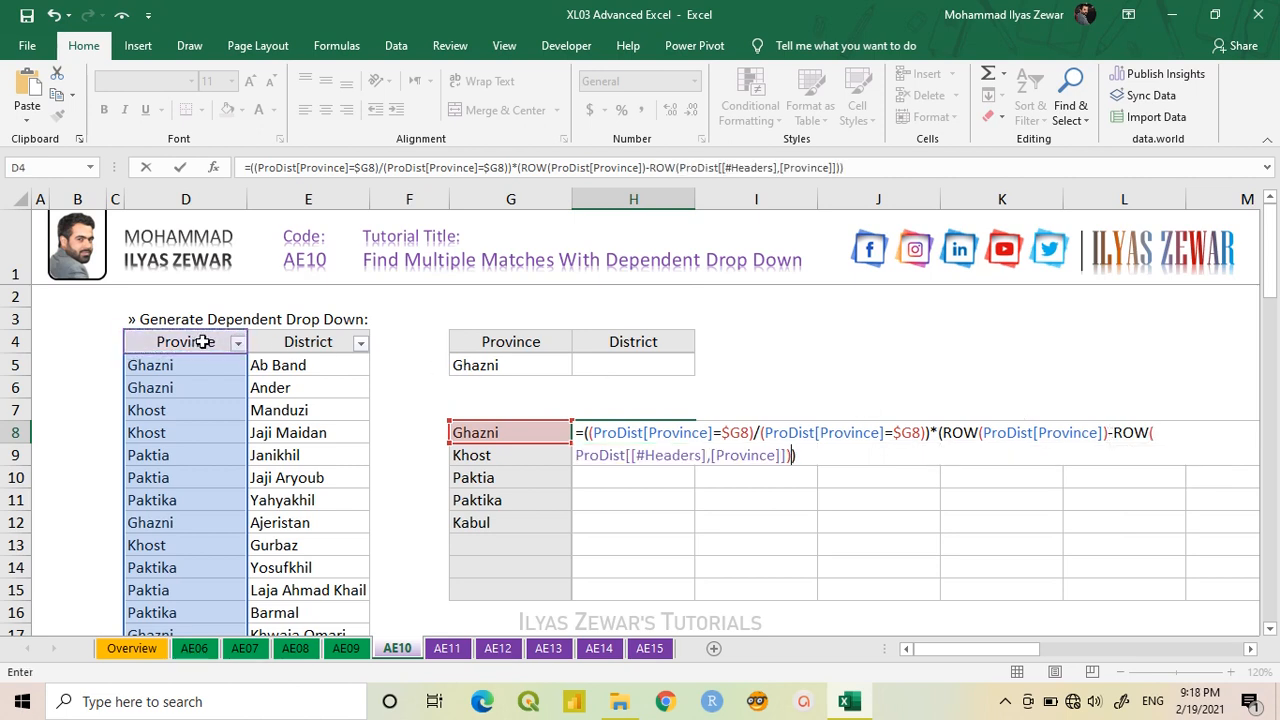
# - Evaluate the H8 expression with the header row subtracted to inspect the relative positions, and restore the formula
pyautogui.moveTo(803, 456); pyautogui.dragTo(580, 430)
pyautogui.press('F9')
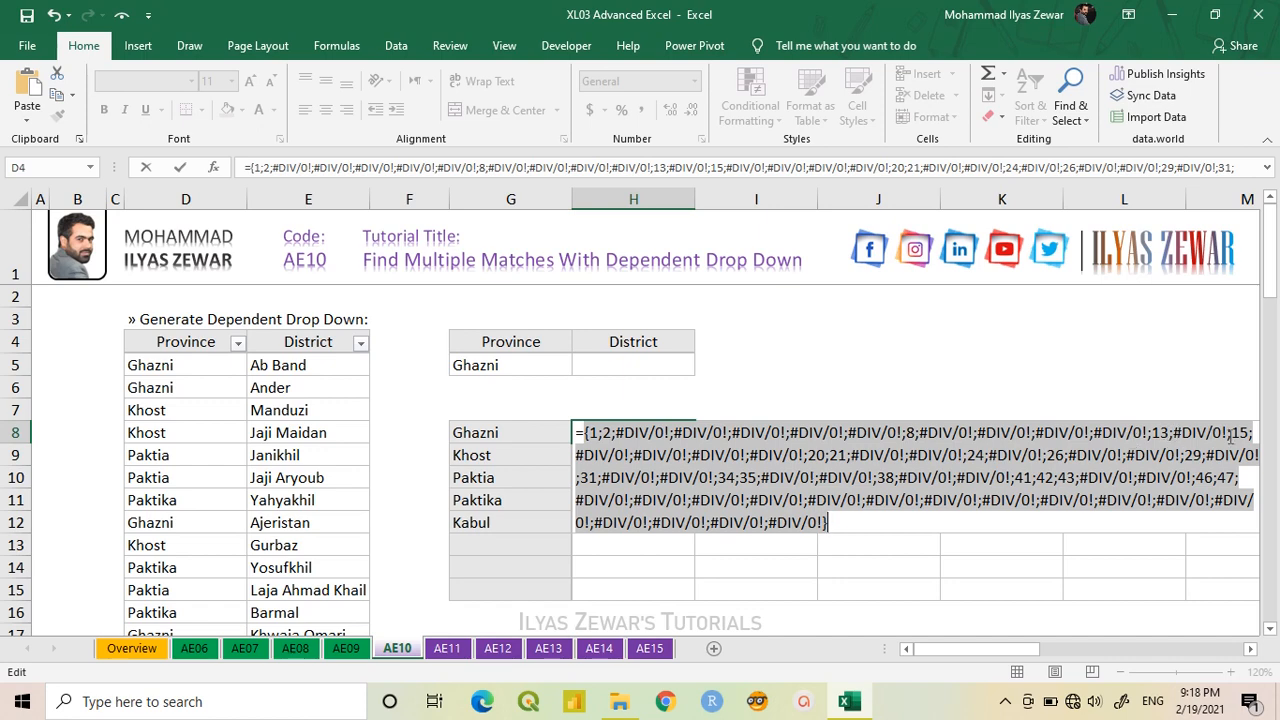
pyautogui.hotkey('ctrl', 'z')
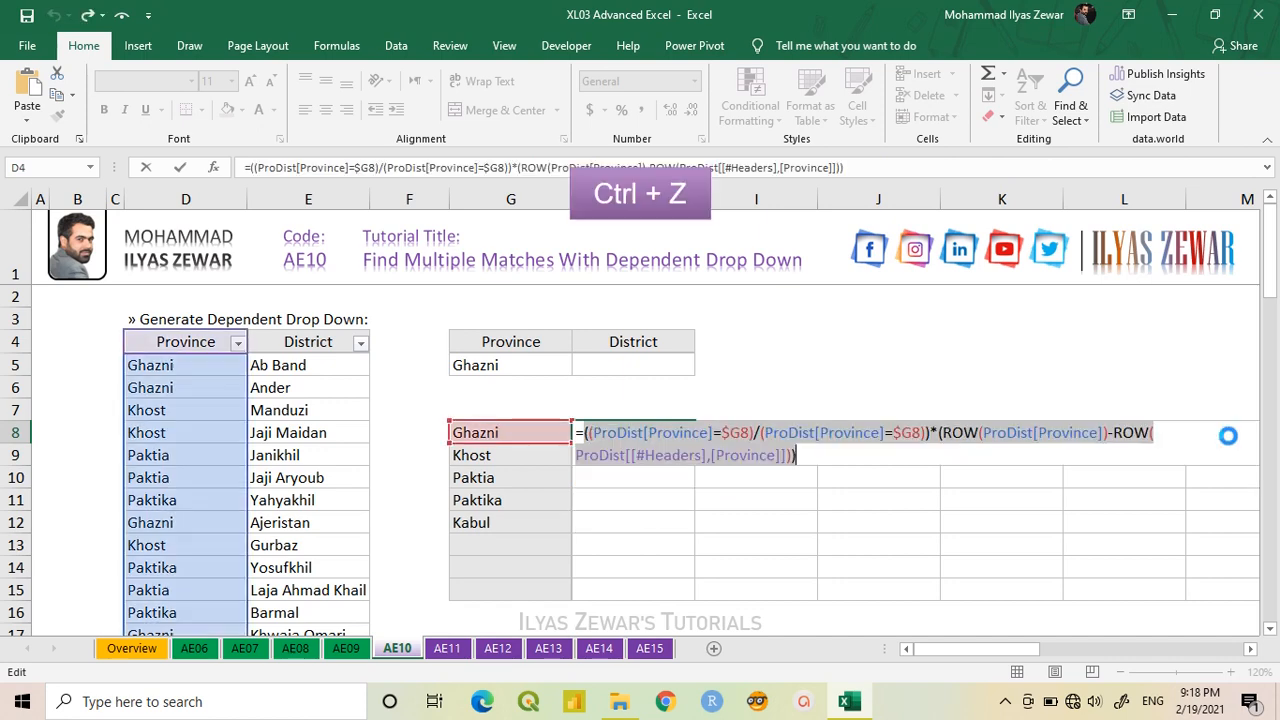
# - Place AGGREGATE around the H8 expression, with function 15 (SMALL) and option 6 (ignore error values) ahead of the array
pyautogui.click(586, 433)
pyautogui.write('AGGREGATE')
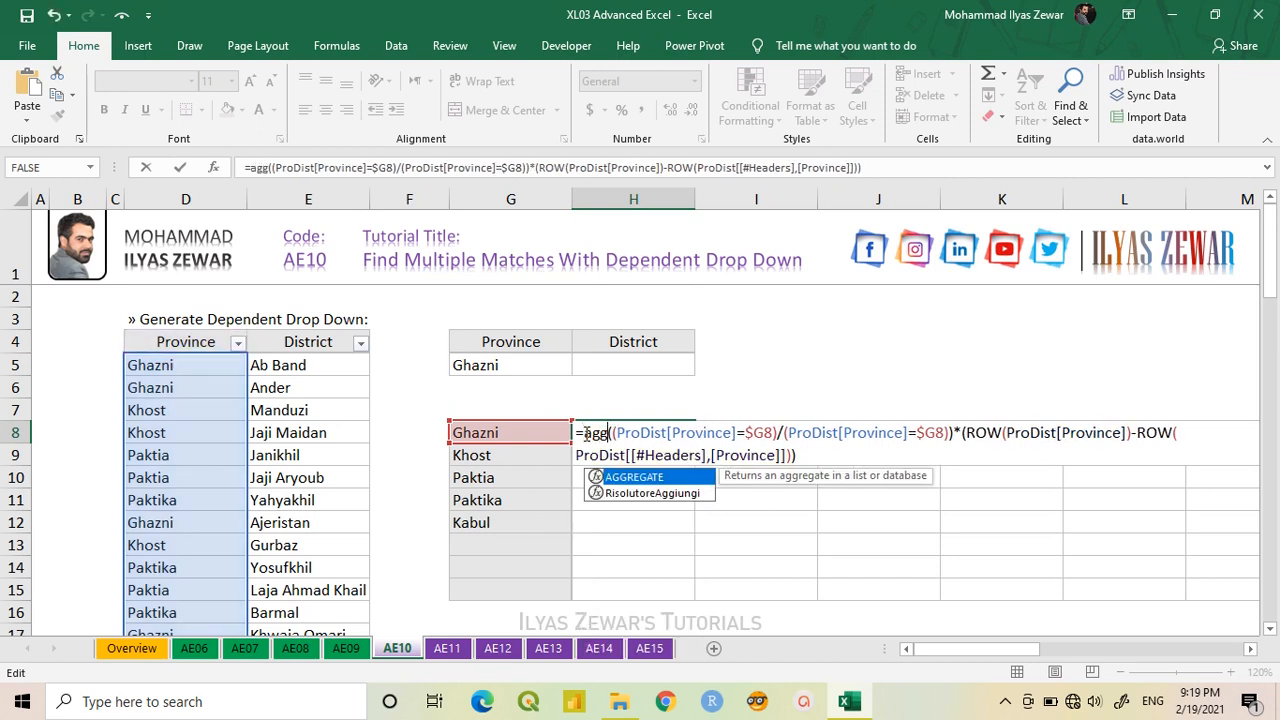
pyautogui.write('(')
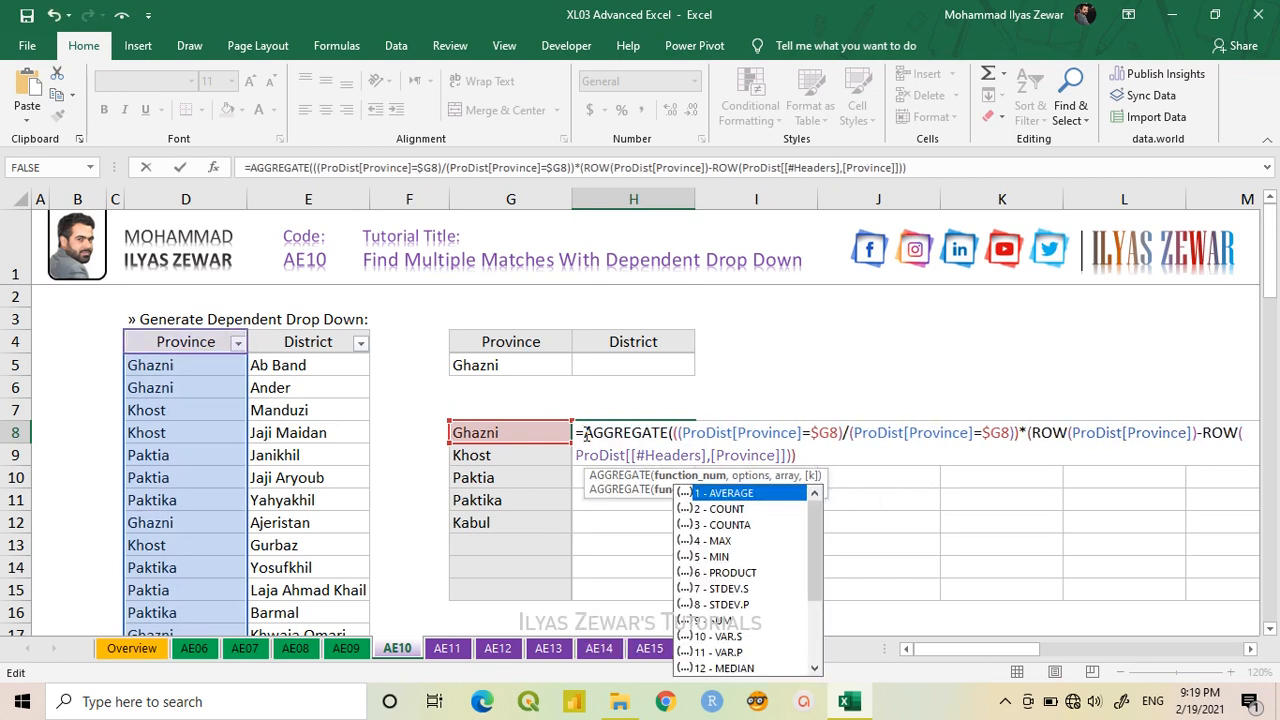
pyautogui.scroll(-3, 761, 555)
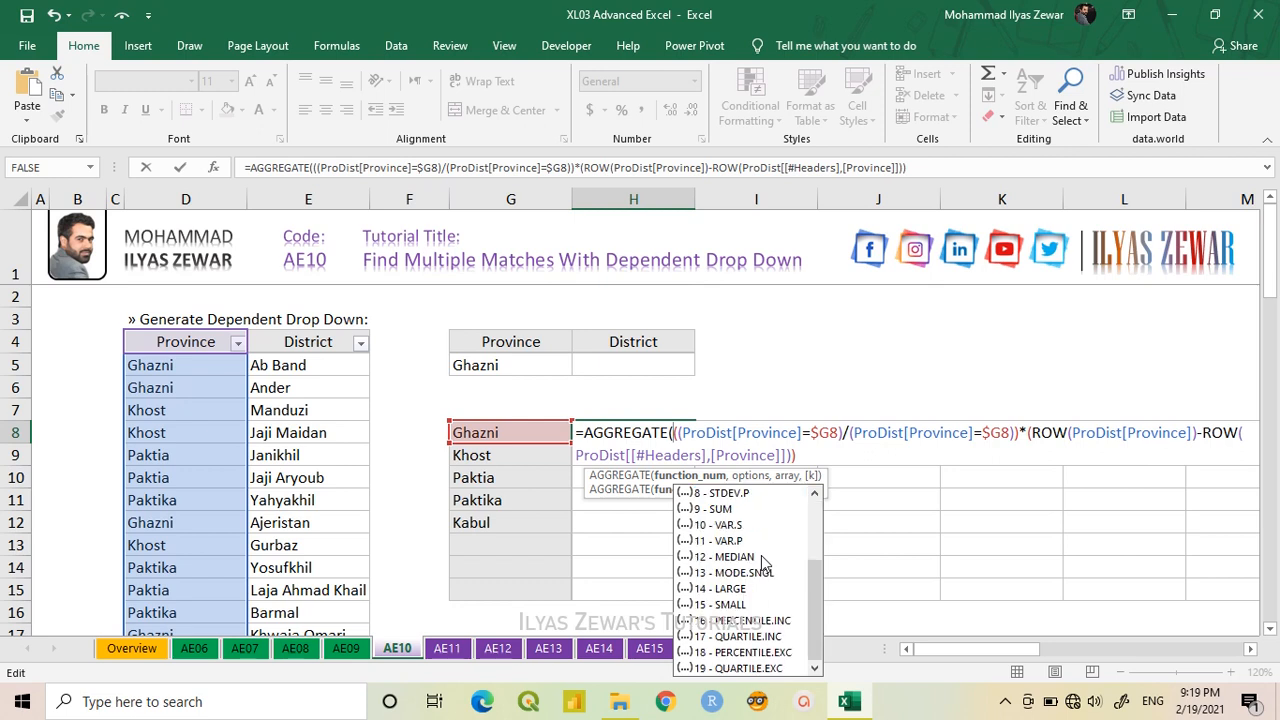
pyautogui.doubleClick(743, 603)
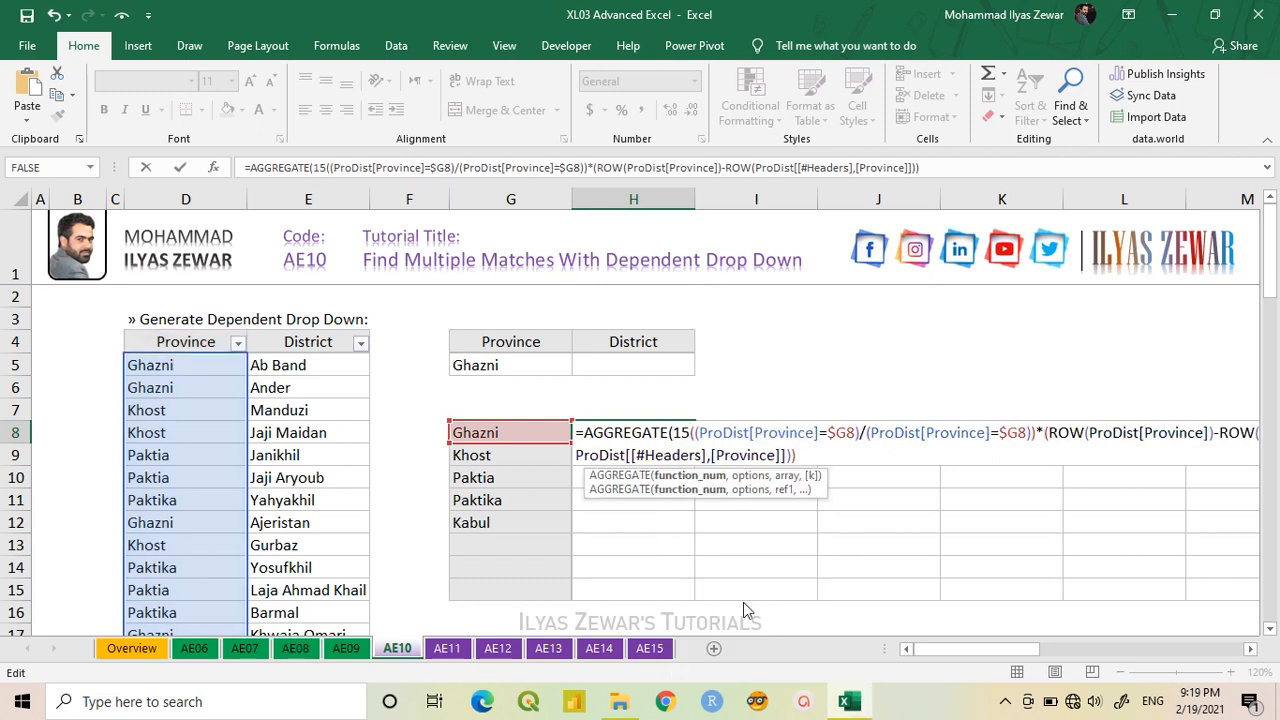
pyautogui.write(',')
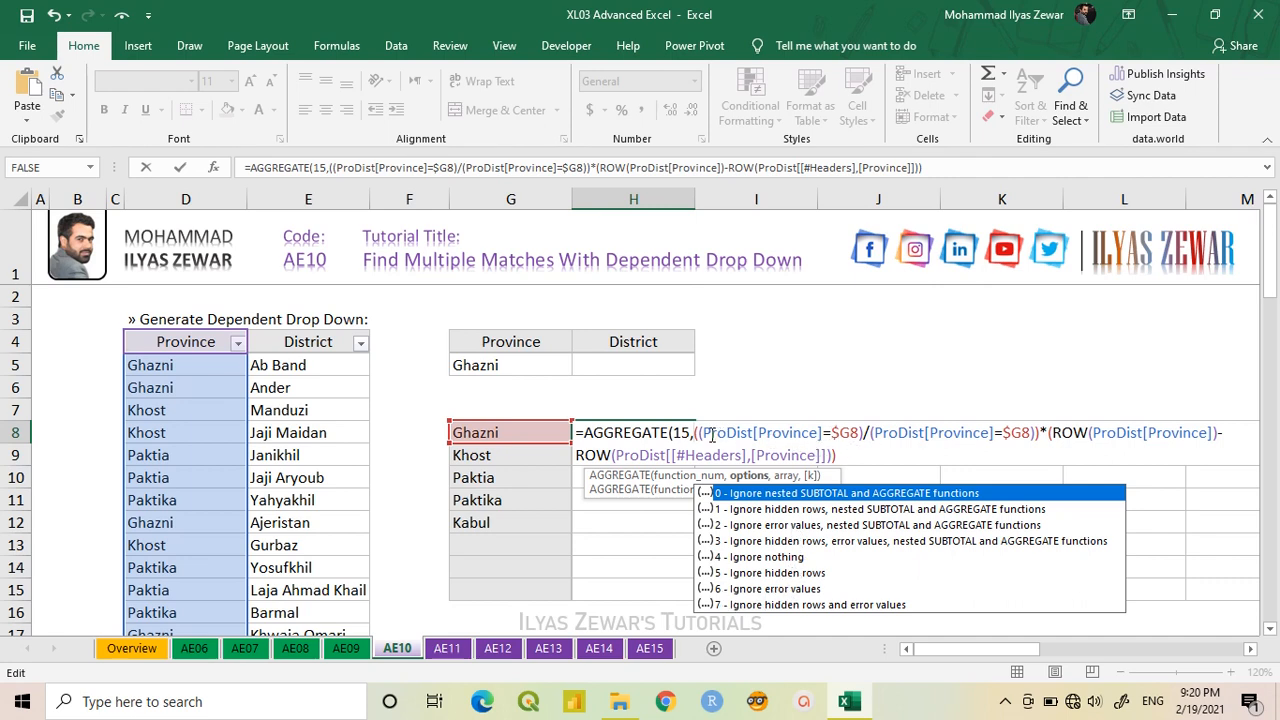
pyautogui.write('6')
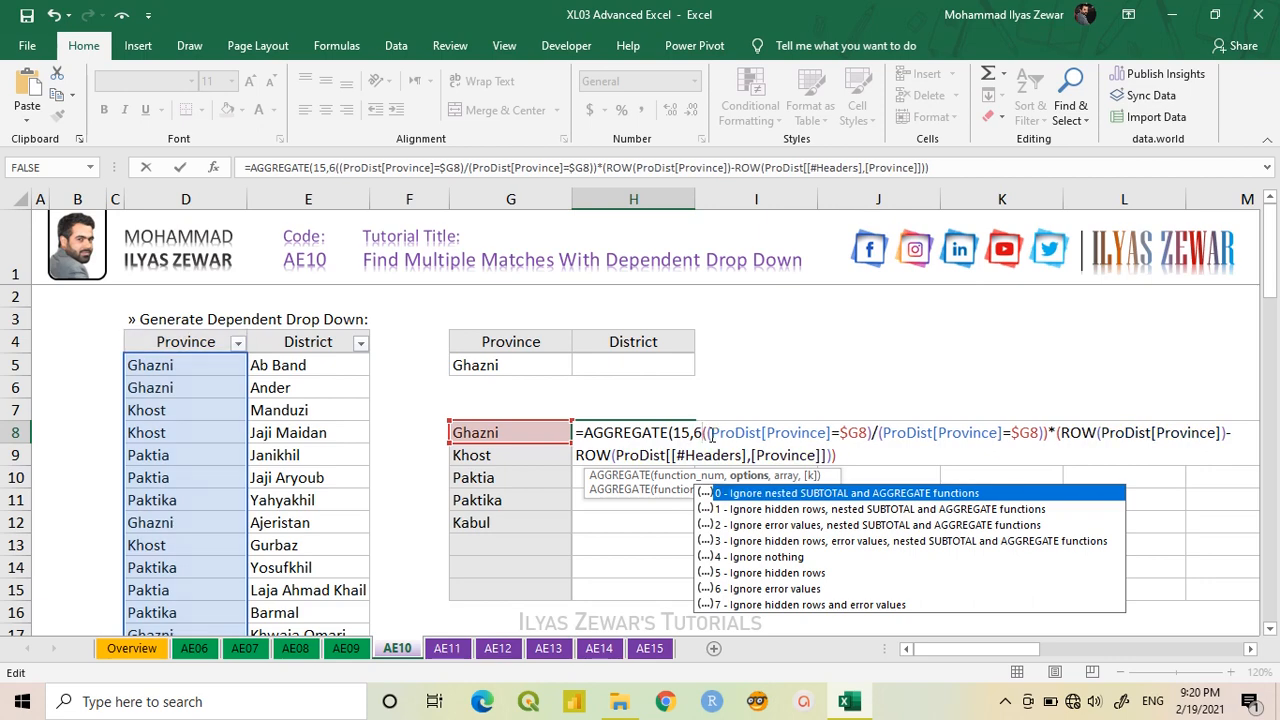
pyautogui.write(',')
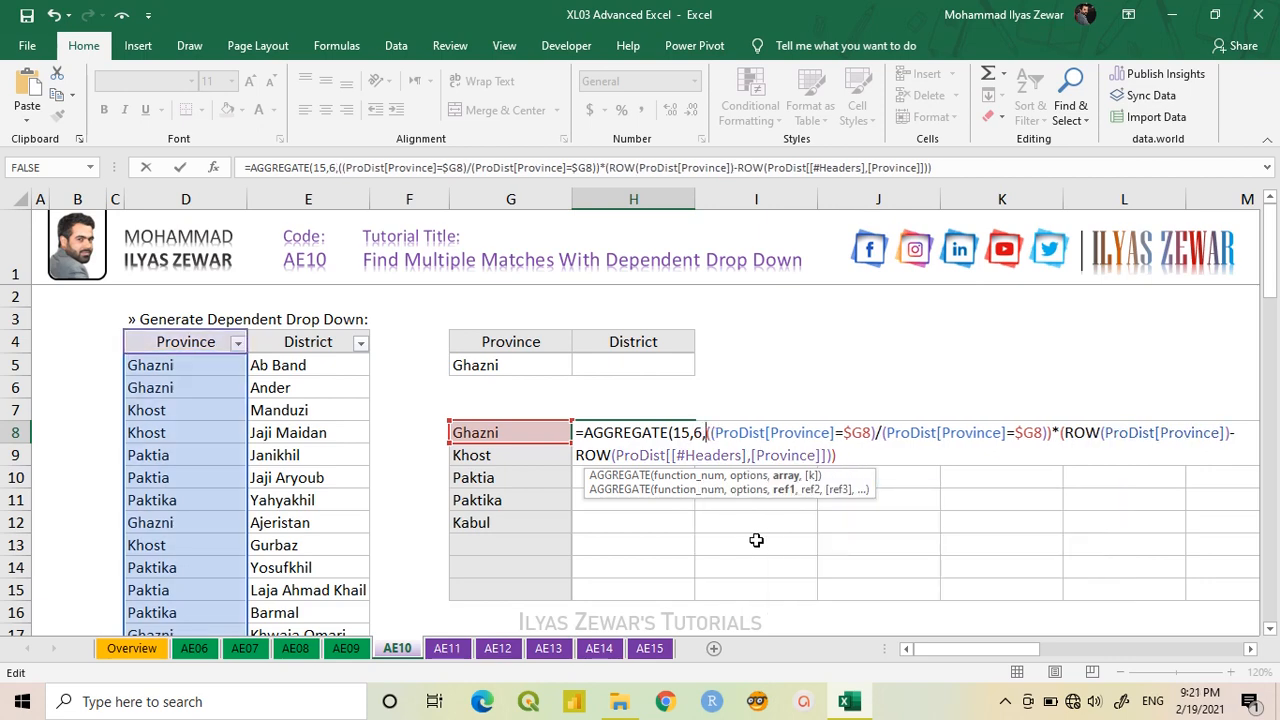
# - Add COLUMNS(H7:H7) as the k argument at the end of the AGGREGATE formula in H8
pyautogui.click(851, 457)
pyautogui.write(',')
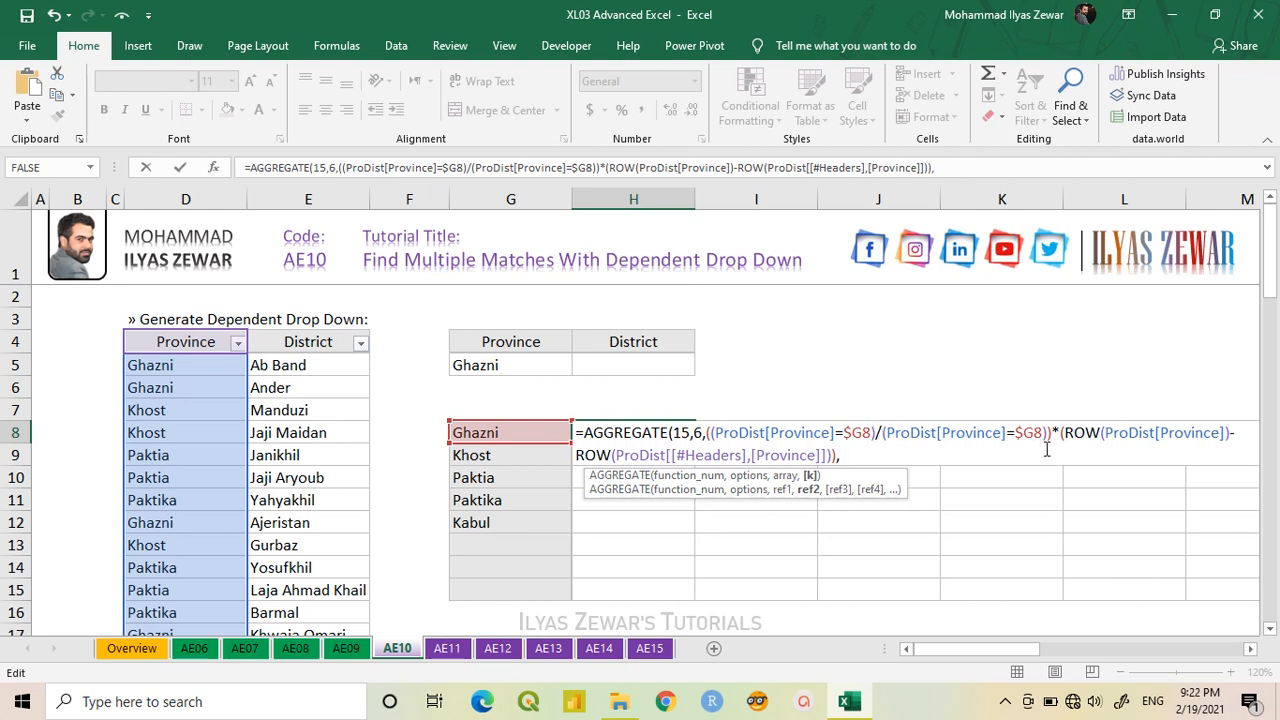
pyautogui.write('colum')
pyautogui.press('Down')
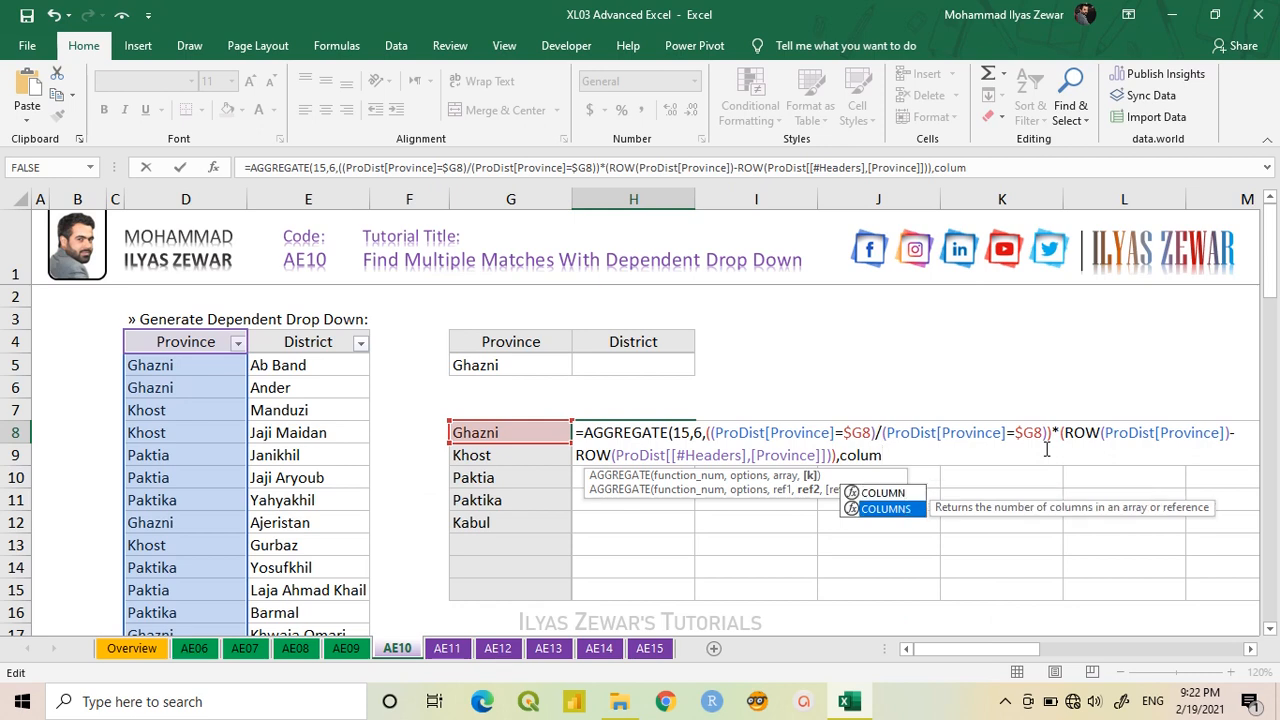
pyautogui.press('Tab')
pyautogui.click(654, 409)
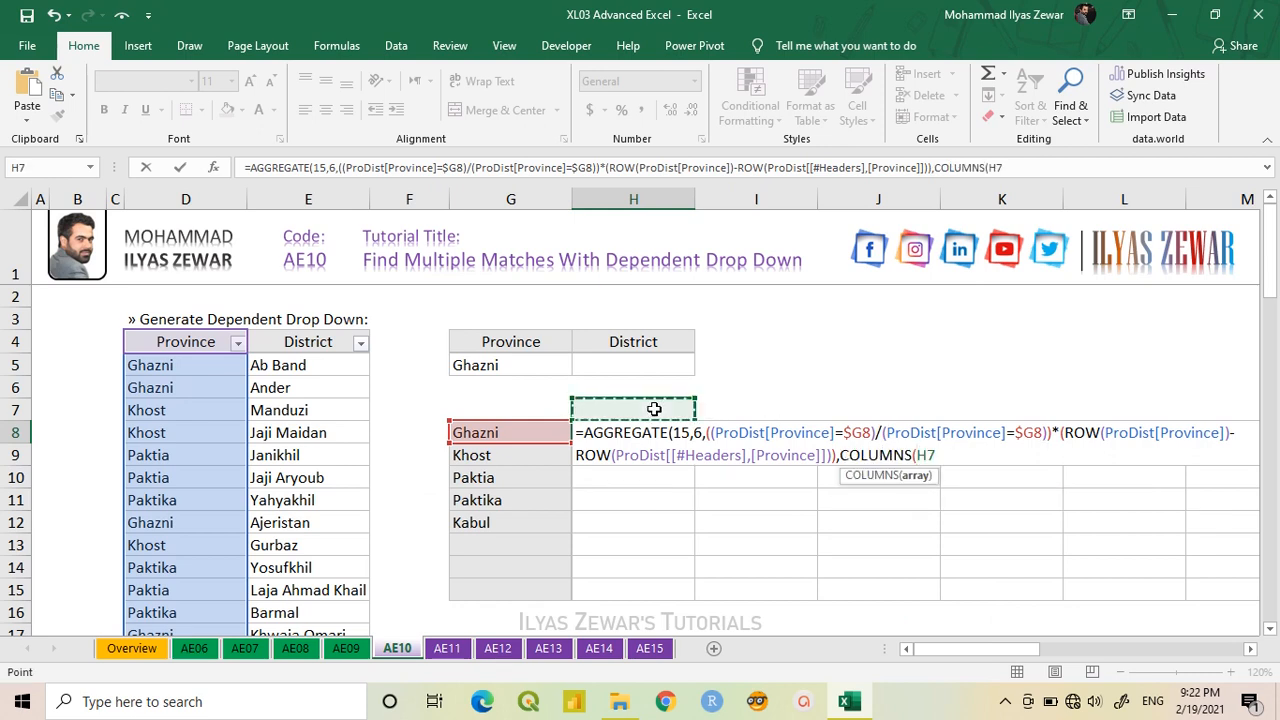
pyautogui.press('F8')
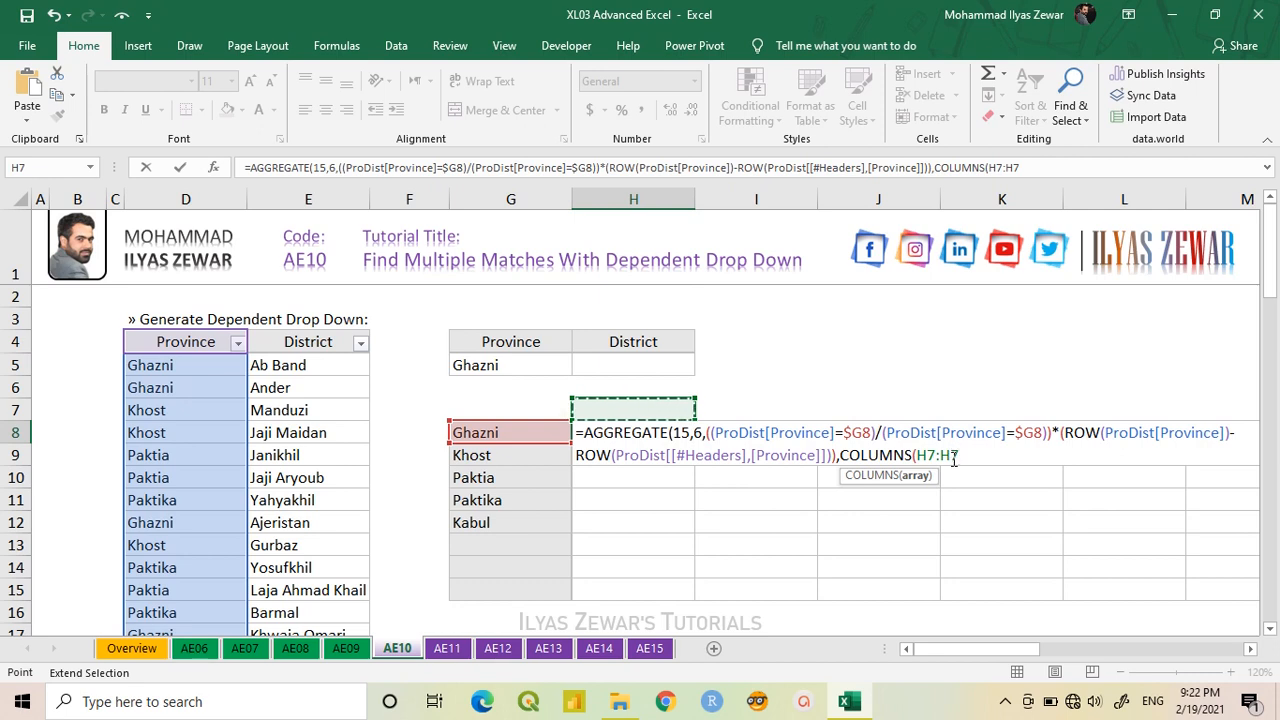
pyautogui.write(')')
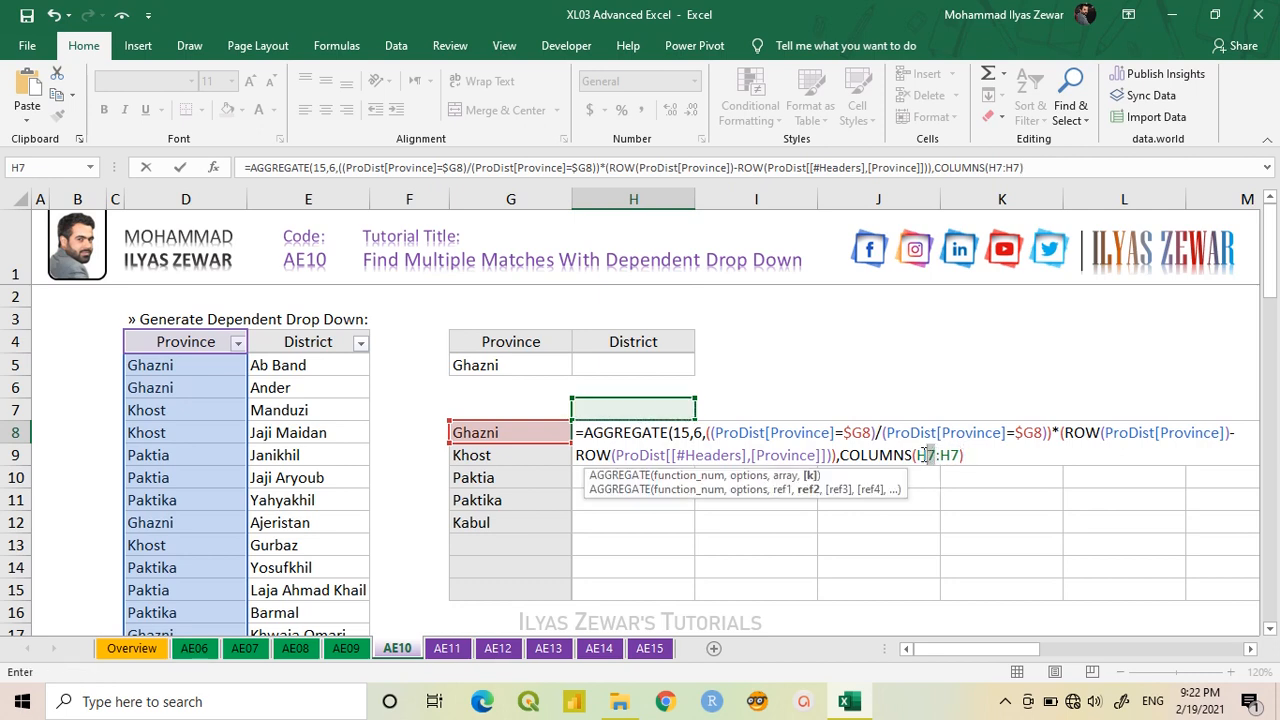
# - Make the first H7 in COLUMNS absolute as $H$7, close the AGGREGATE function and enter the H8 formula
pyautogui.click(918, 455)
pyautogui.press('F4')
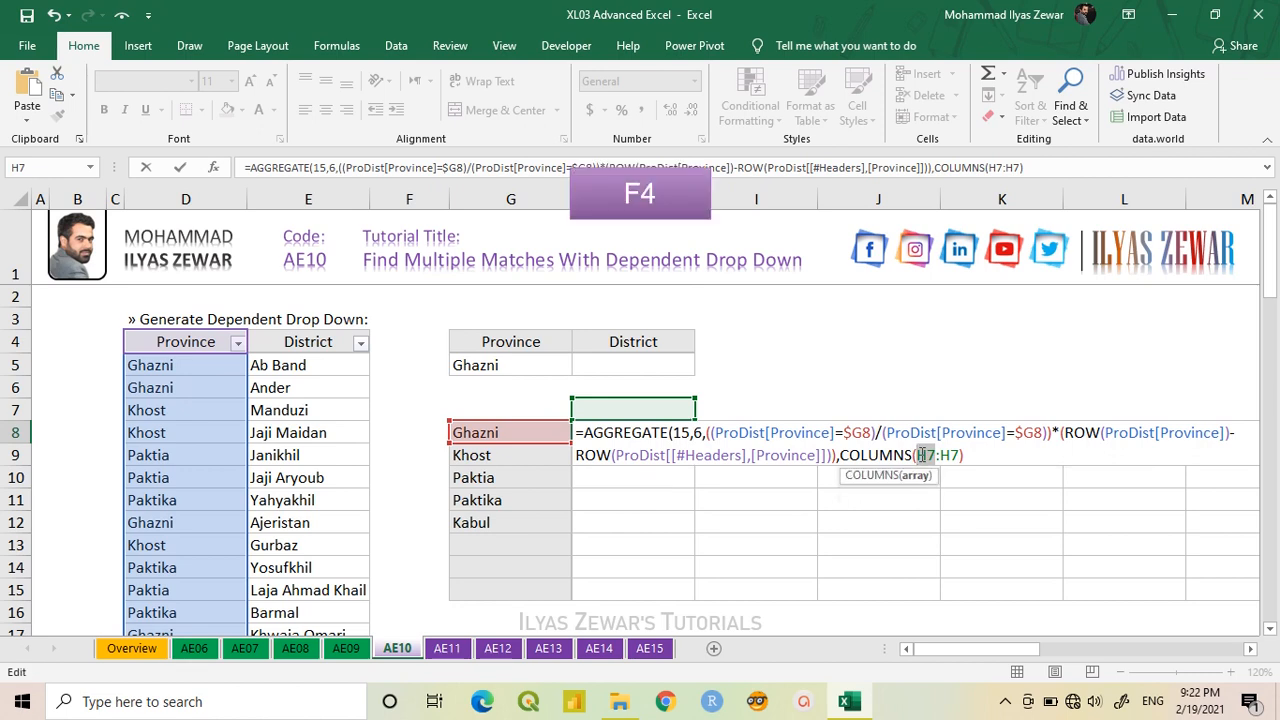
pyautogui.press('F4')
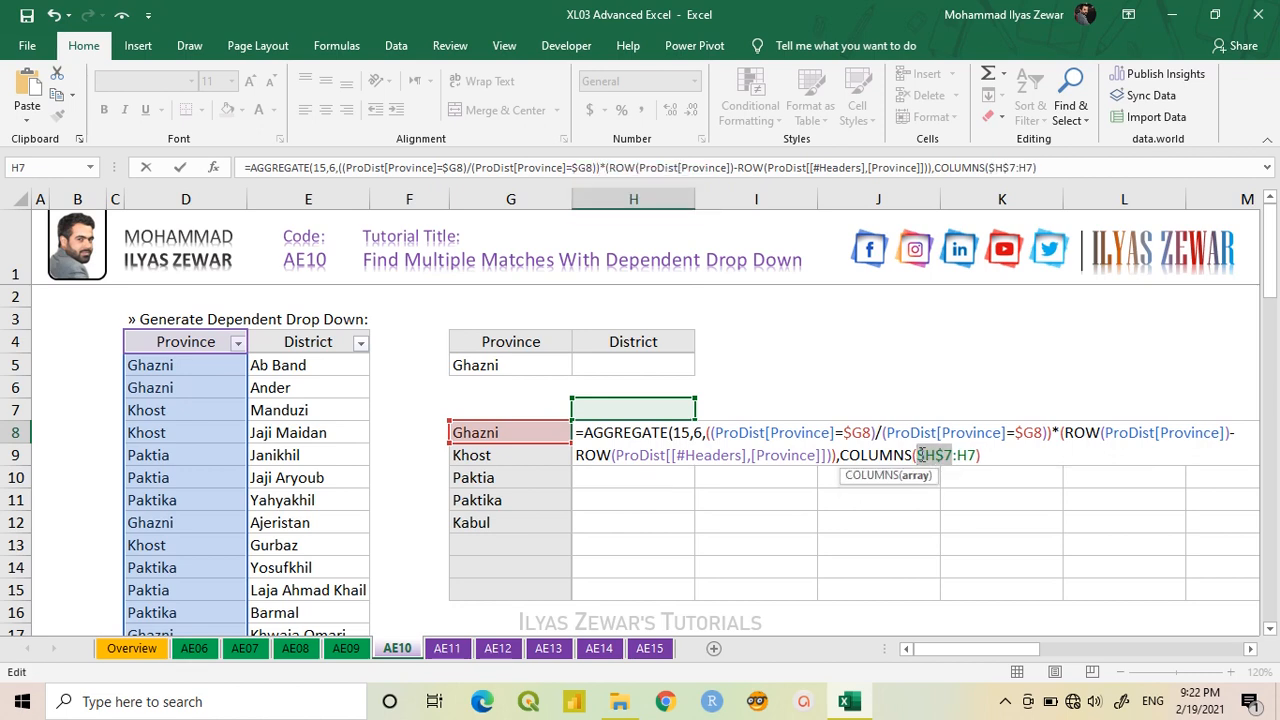
pyautogui.click(990, 455)
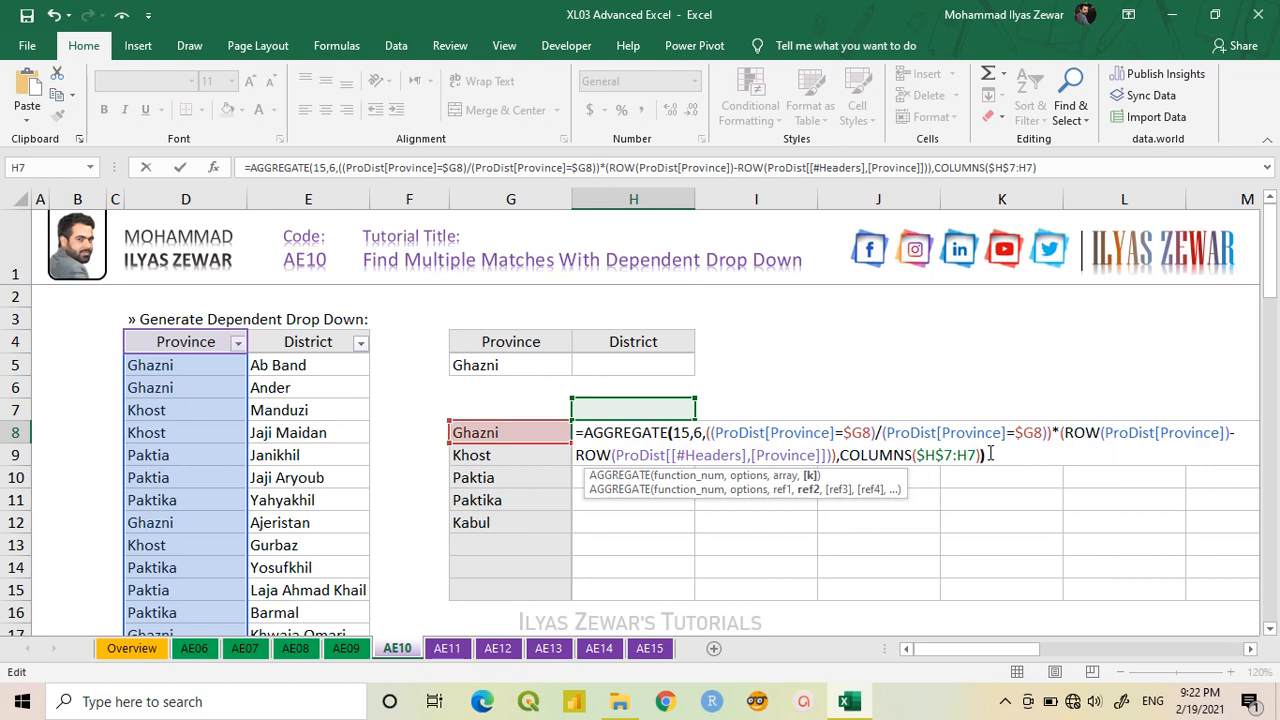
pyautogui.write(')')
pyautogui.press('Return')
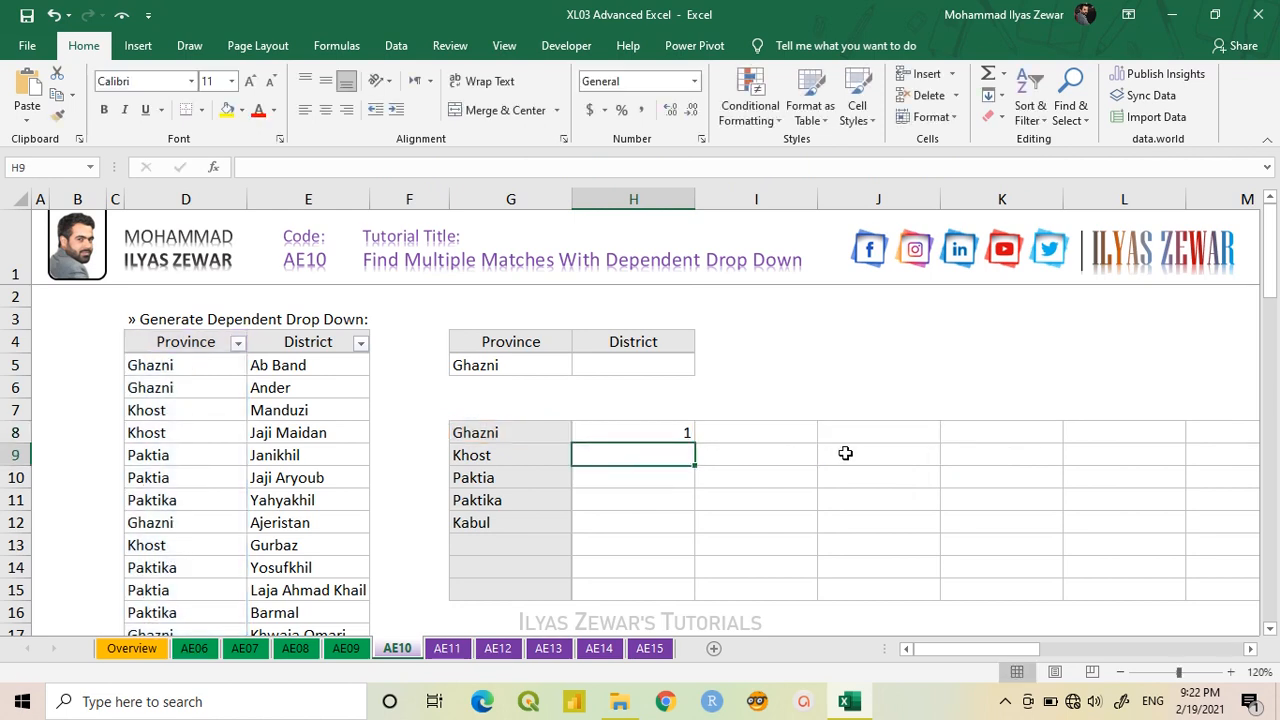
# - Fill the H8 formula across to I8 and open the copy to check its table column references
pyautogui.click(673, 432)
pyautogui.moveTo(696, 443); pyautogui.dragTo(768, 447)
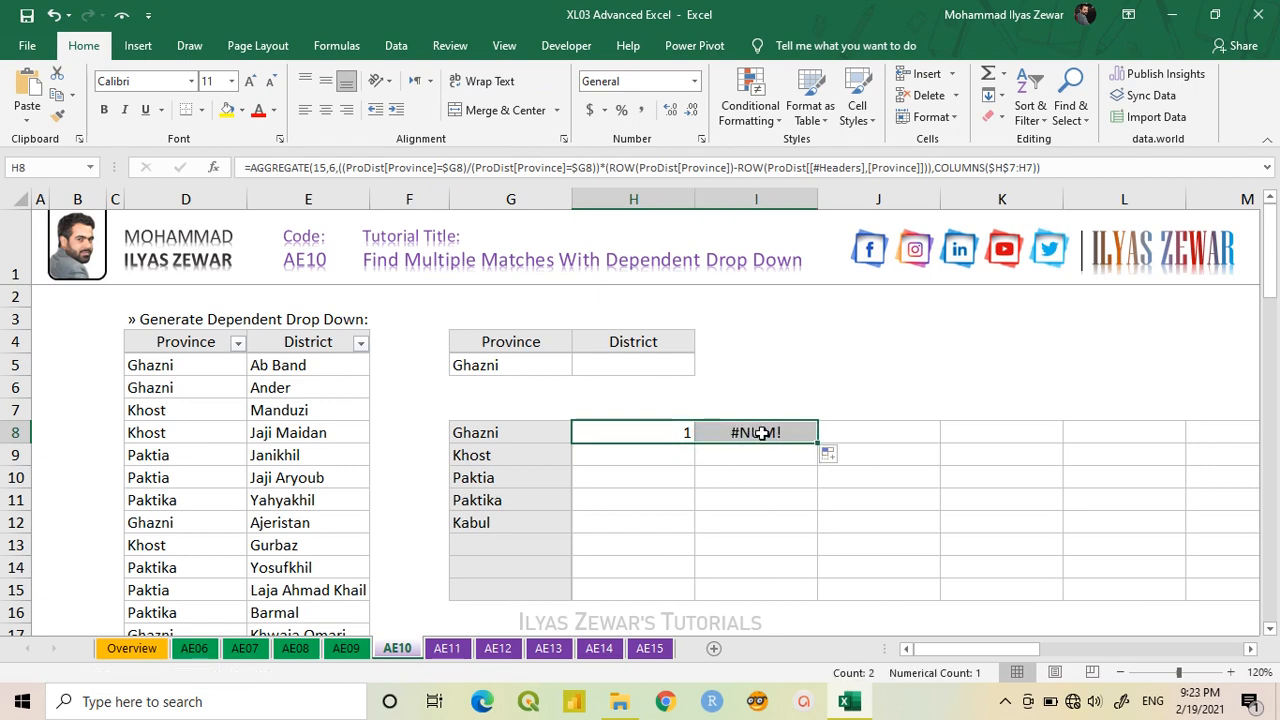
pyautogui.doubleClick(762, 432)
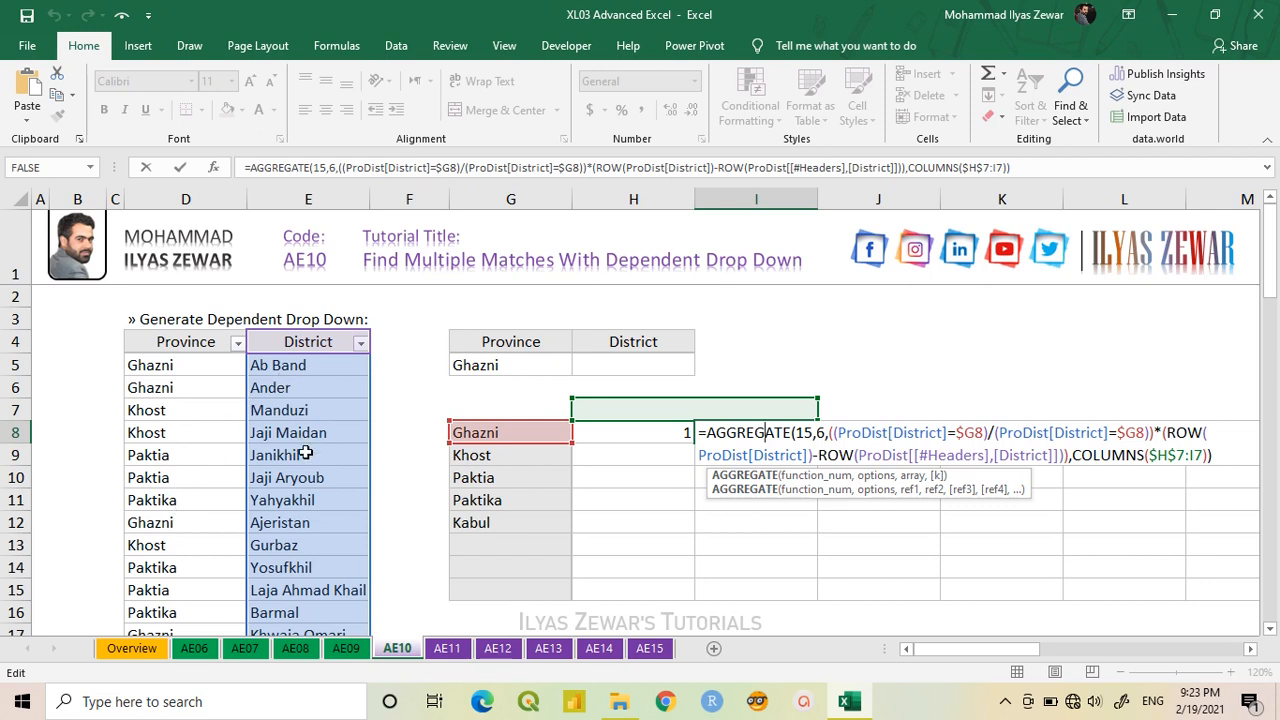
pyautogui.press('Return')
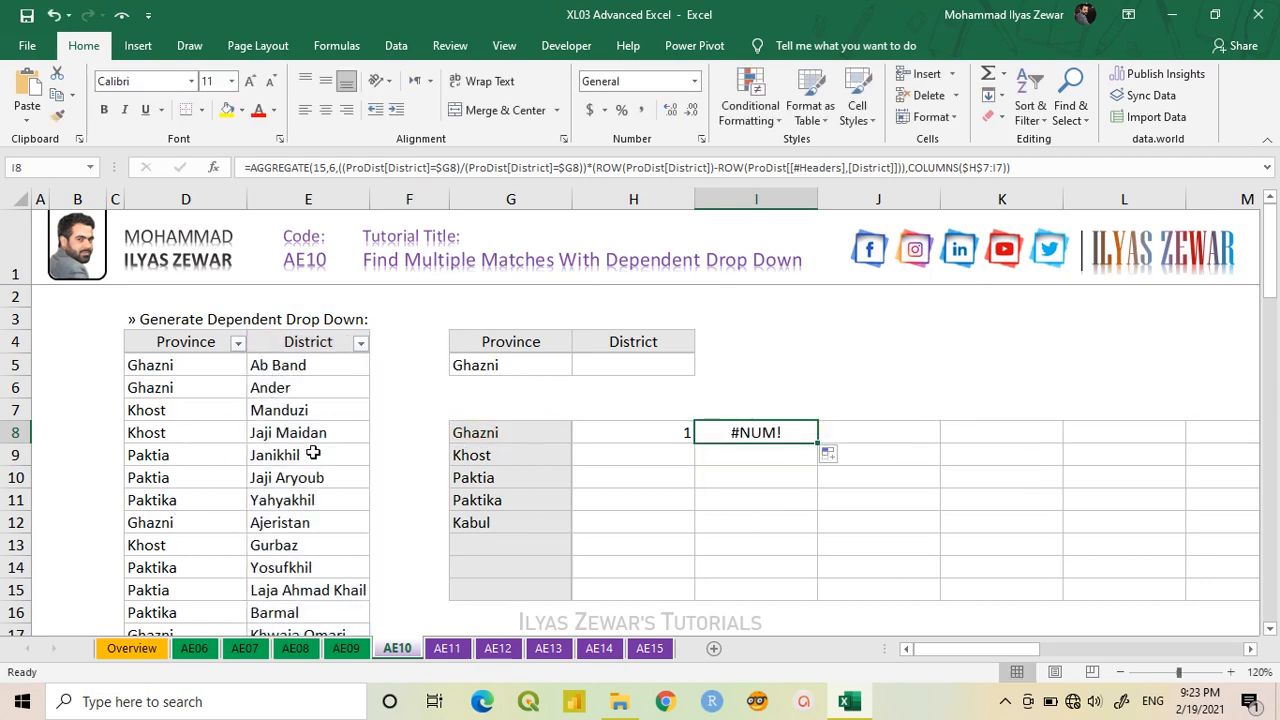
# - Rewrite the first ProDist[Province] reference in the H8 formula as ProDist[[Province]:[Province]] to lock the column
pyautogui.doubleClick(636, 434)
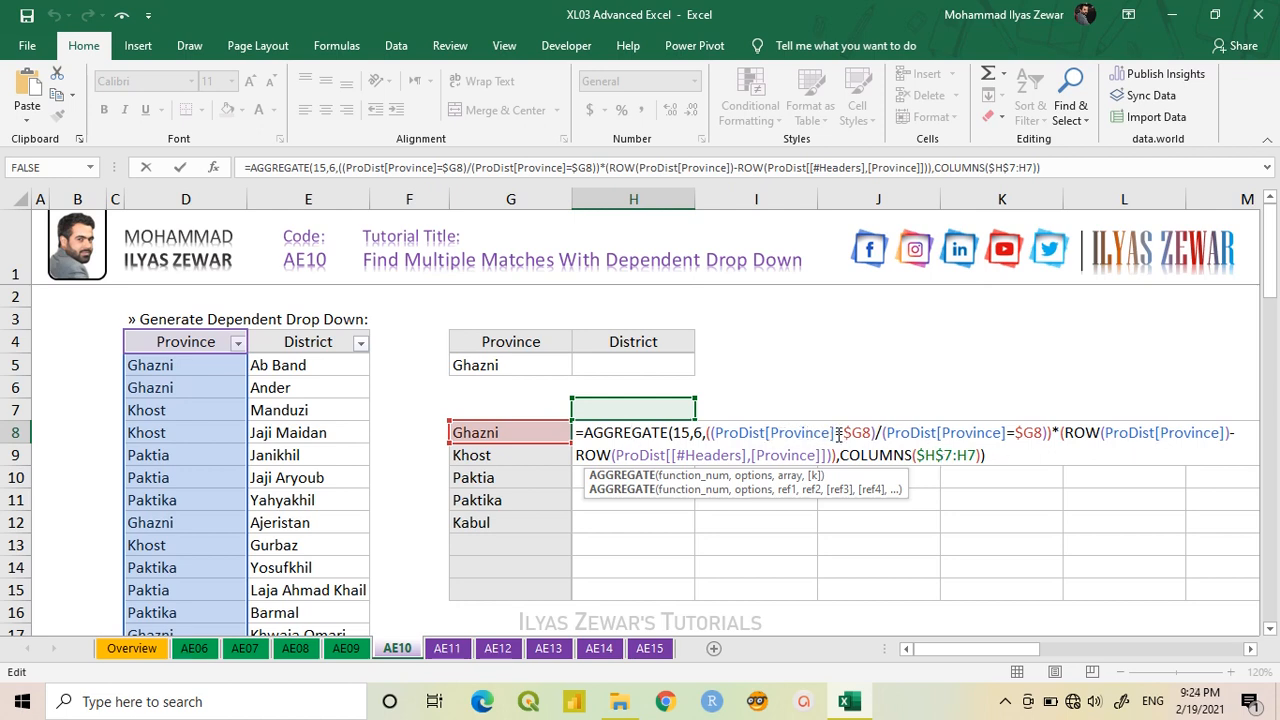
pyautogui.moveTo(831, 432); pyautogui.dragTo(767, 432)
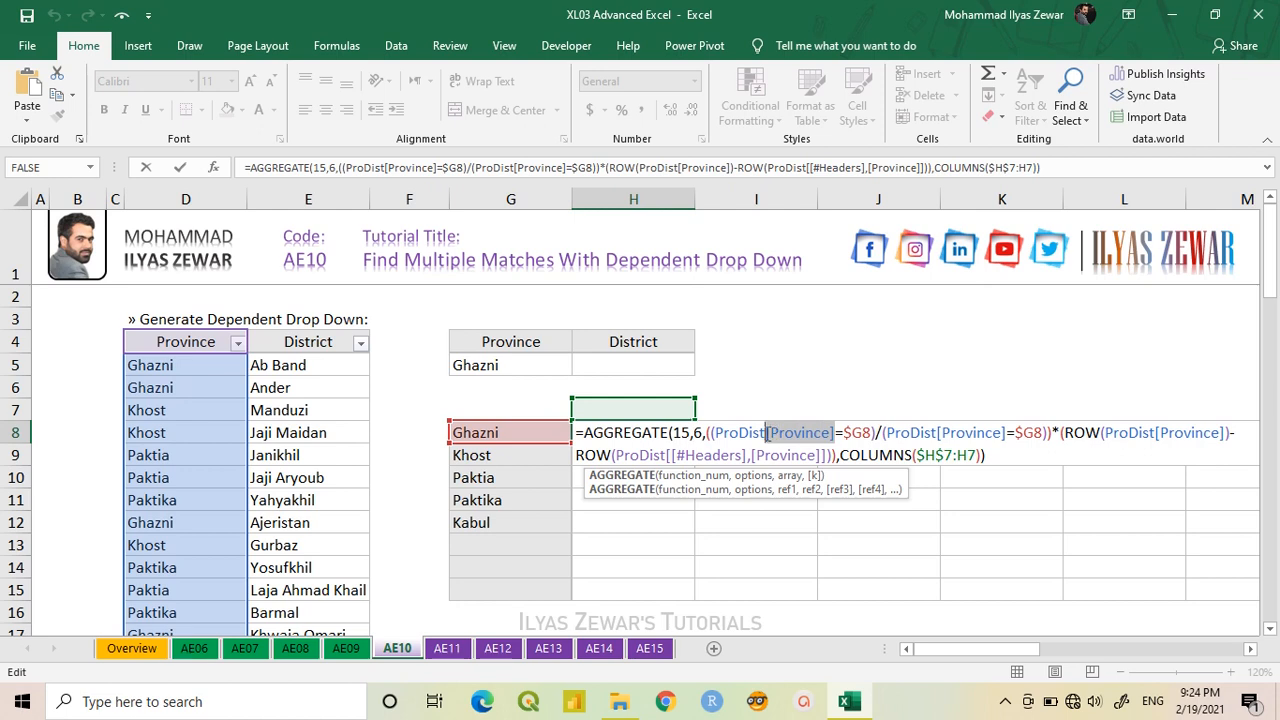
pyautogui.hotkey('ctrl', 'c')
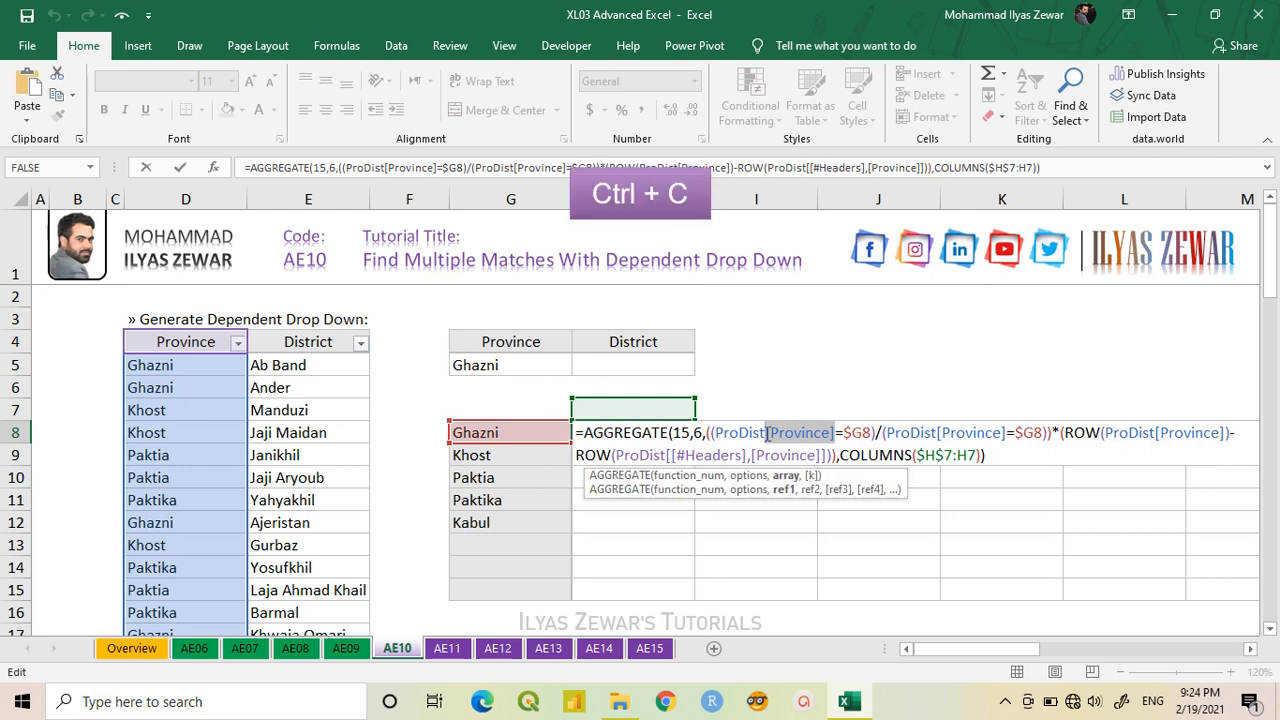
pyautogui.click(835, 433)
pyautogui.write(':')
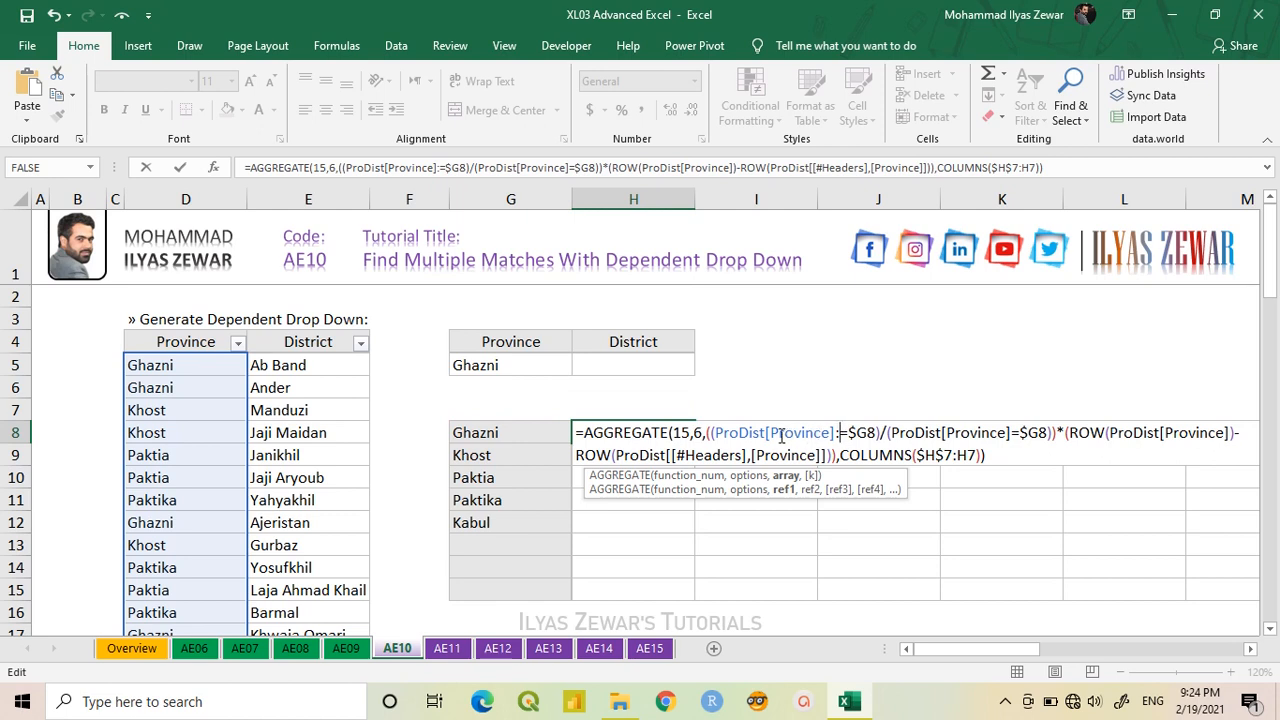
pyautogui.hotkey('ctrl', 'v')
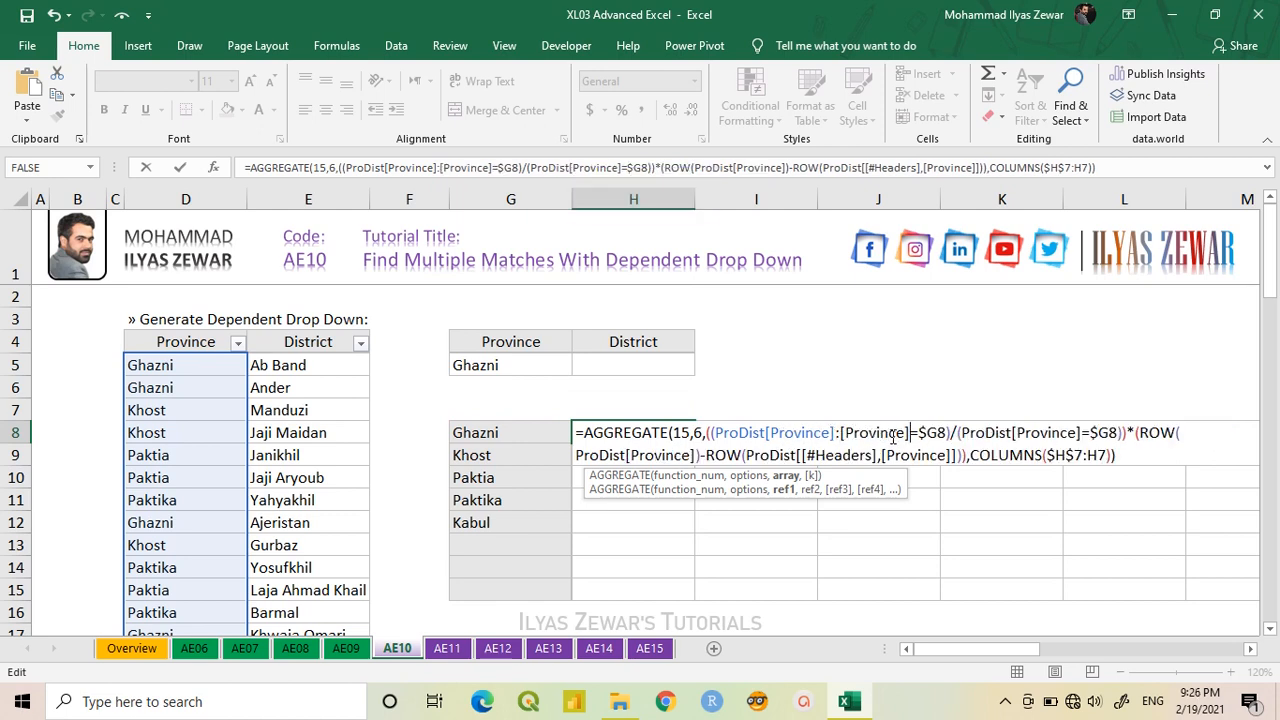
pyautogui.write(']')
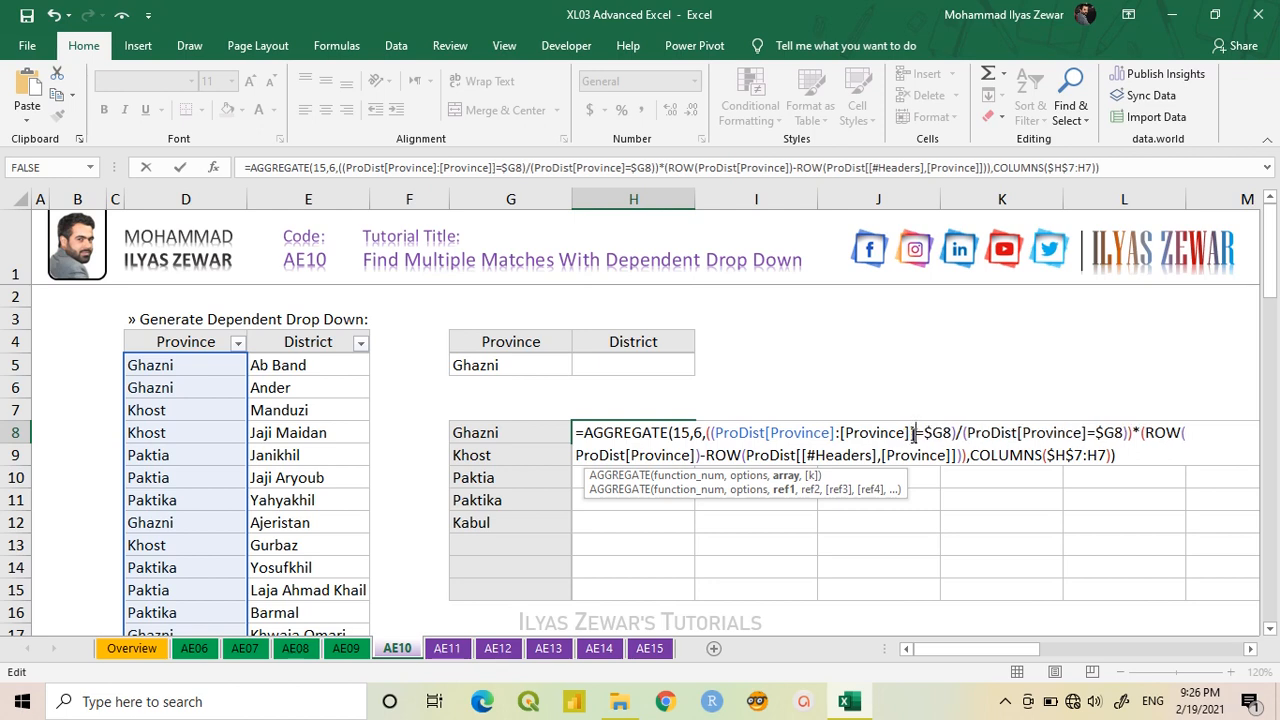
pyautogui.click(766, 434)
pyautogui.write('[')
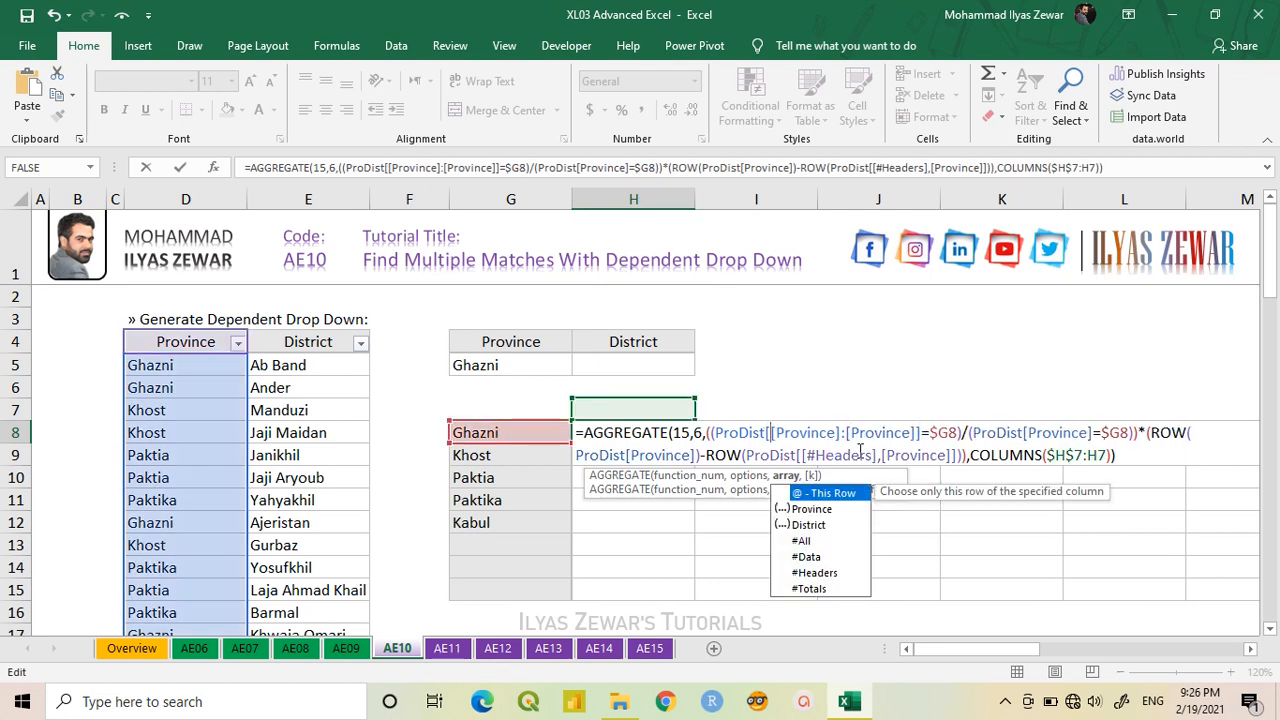
# - Replace the remaining two ProDist[Province] references in H8 with ProDist[[Province]:[Province]] and fill the formula across to J8
pyautogui.moveTo(921, 432); pyautogui.dragTo(716, 433)
pyautogui.hotkey('ctrl', 'c')
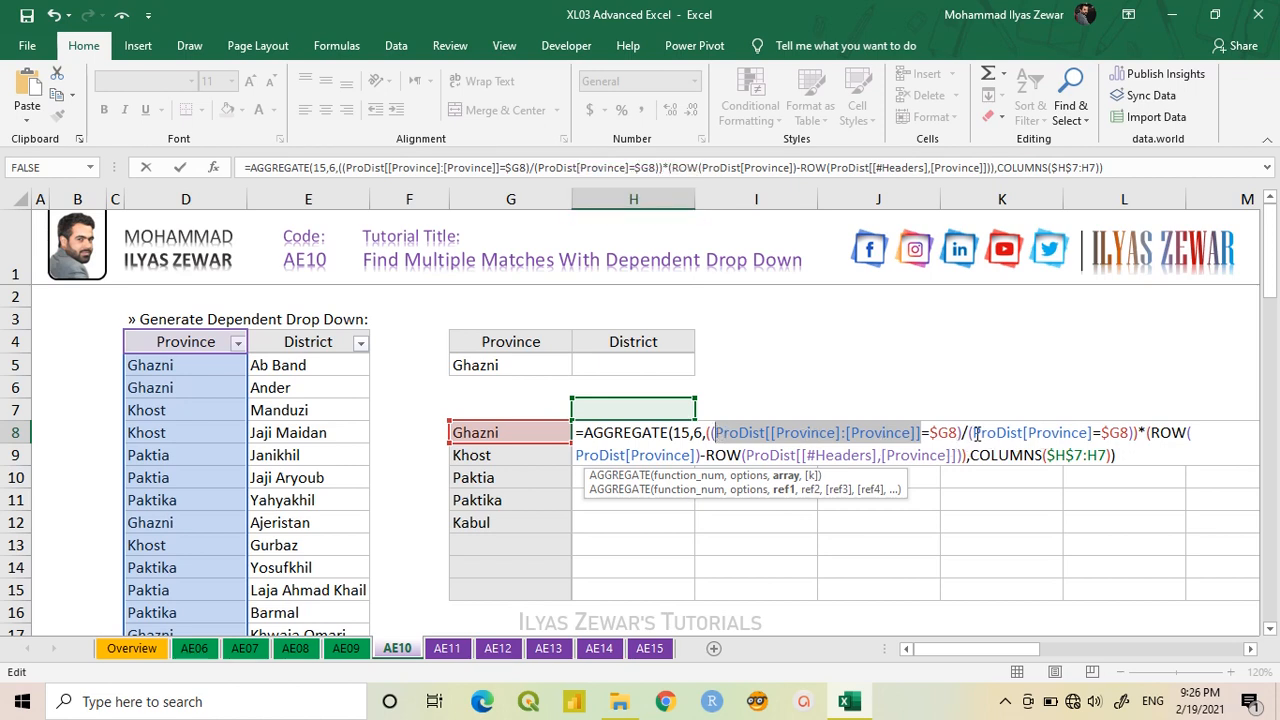
pyautogui.moveTo(973, 433); pyautogui.dragTo(1100, 433)
pyautogui.hotkey('ctrl', 'v')
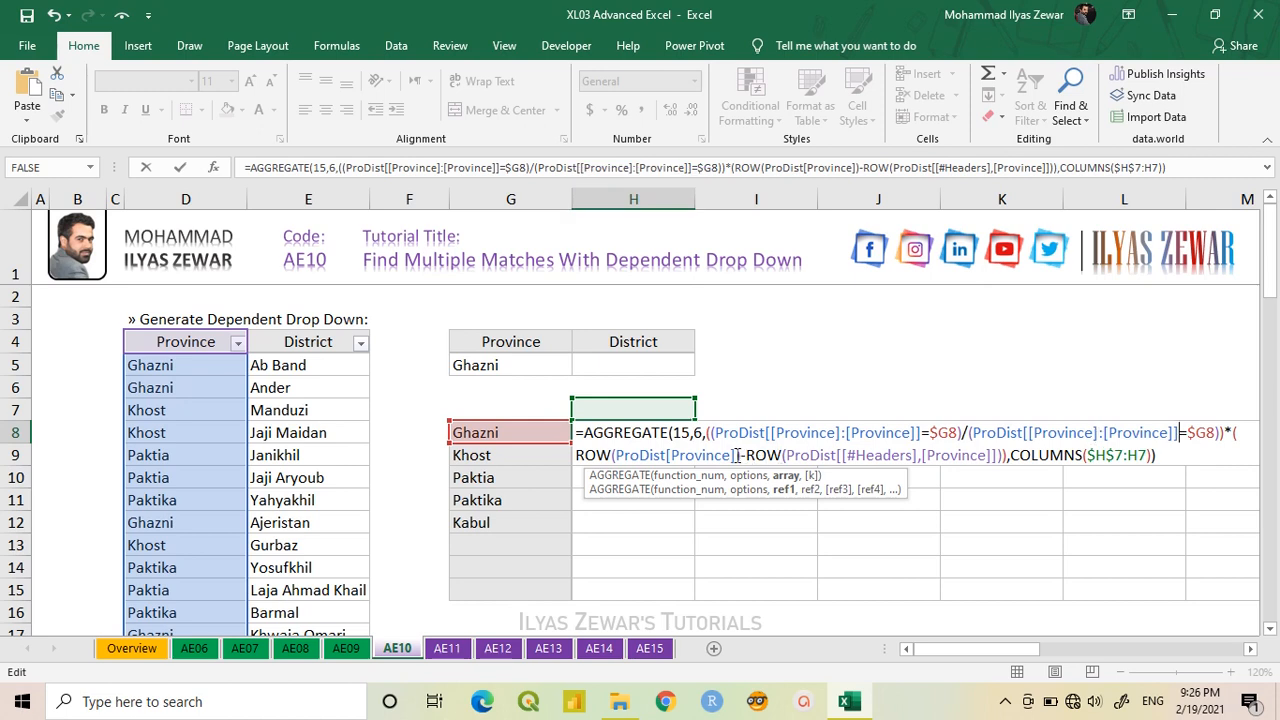
pyautogui.moveTo(737, 455); pyautogui.dragTo(616, 456)
pyautogui.hotkey('ctrl', 'v')
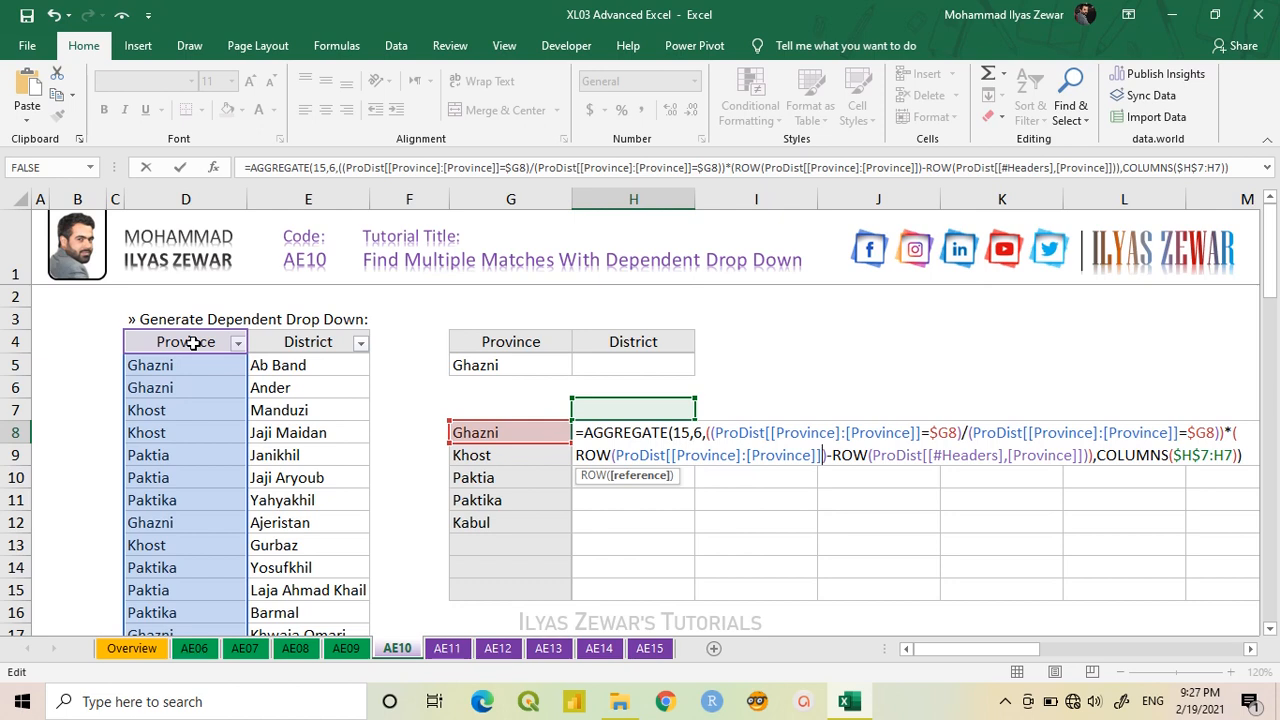
pyautogui.press('Return')
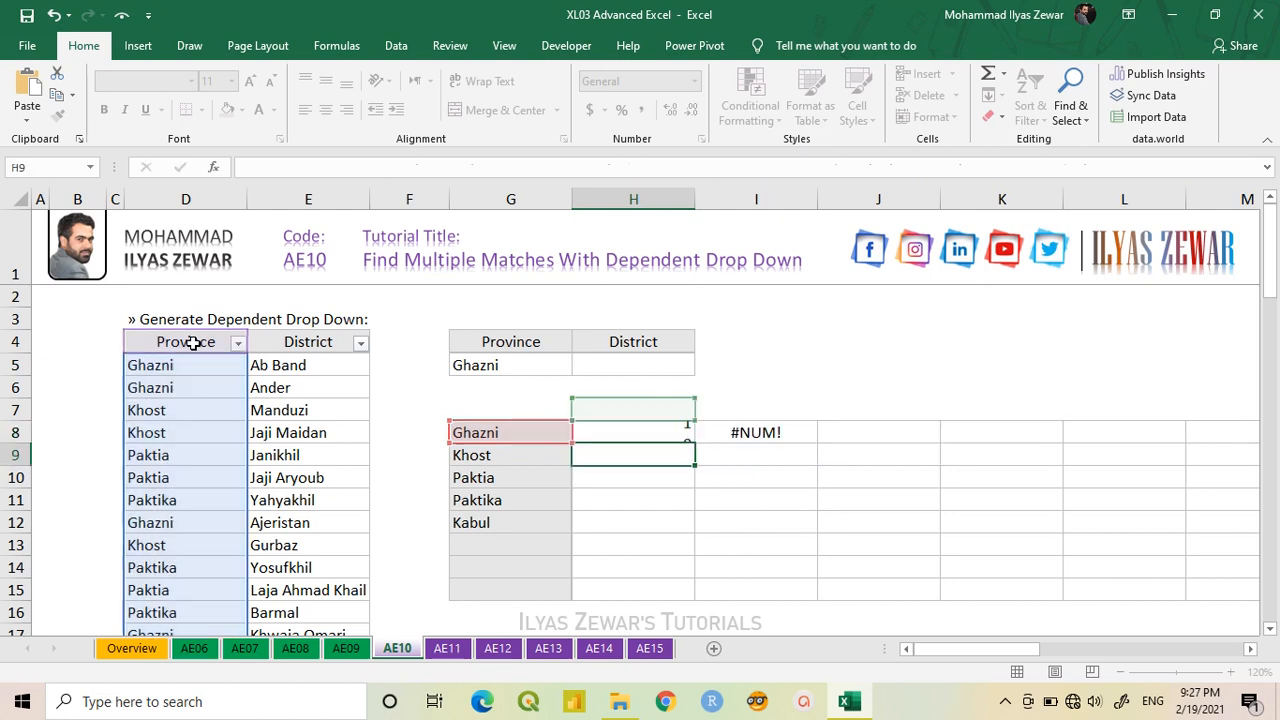
pyautogui.click(656, 429)
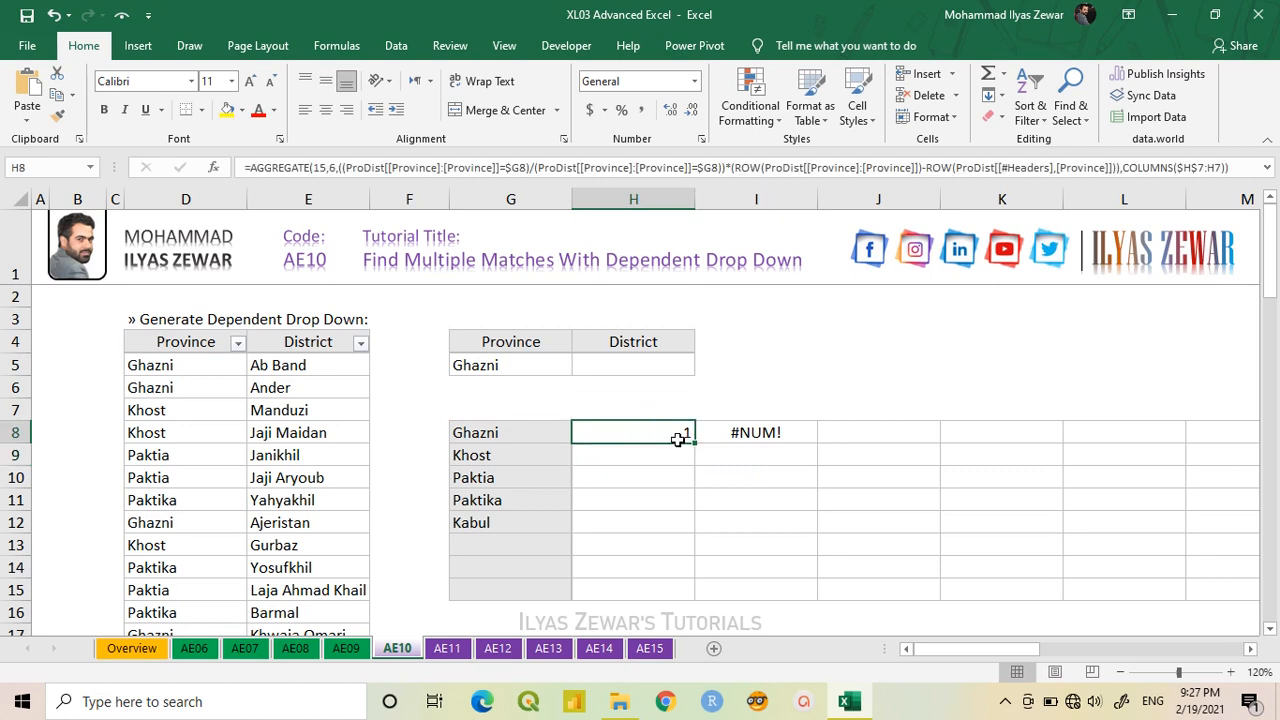
pyautogui.moveTo(700, 443); pyautogui.dragTo(884, 454)
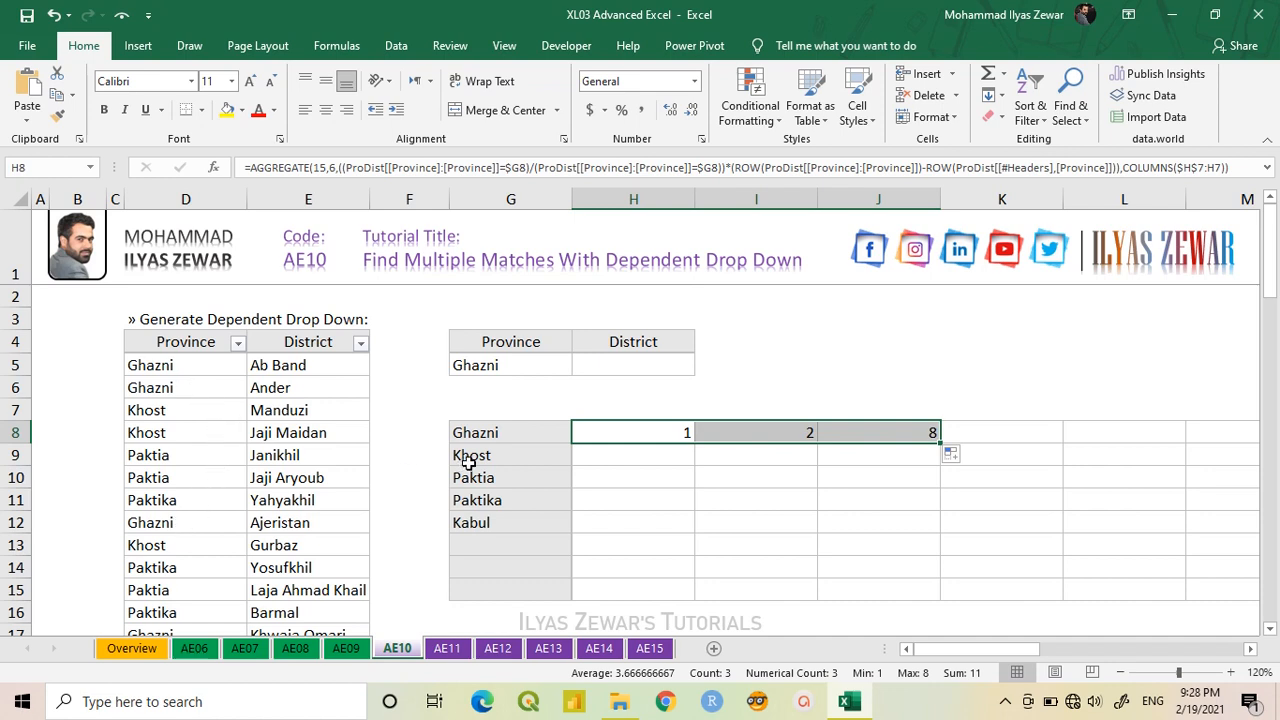
# - Wrap the AGGREGATE formula in H8 in an INDEX function with ProDist[District] as its array
pyautogui.doubleClick(617, 432)
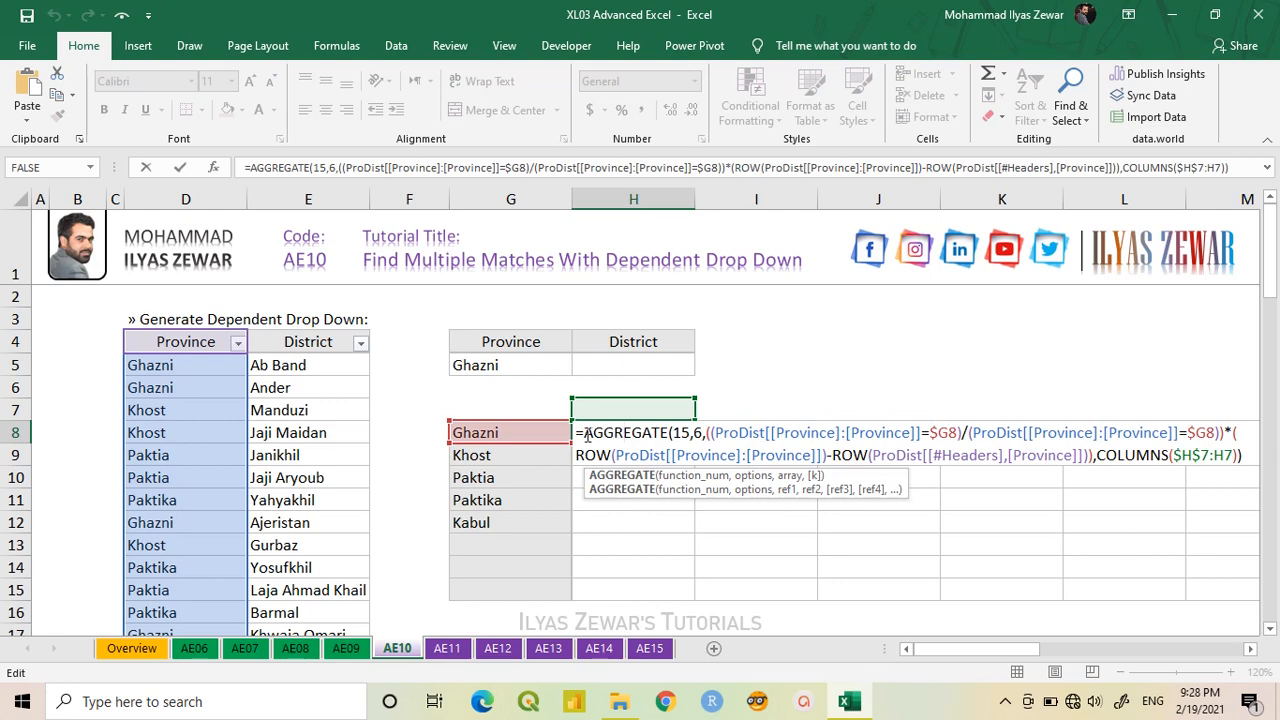
pyautogui.click(585, 432)
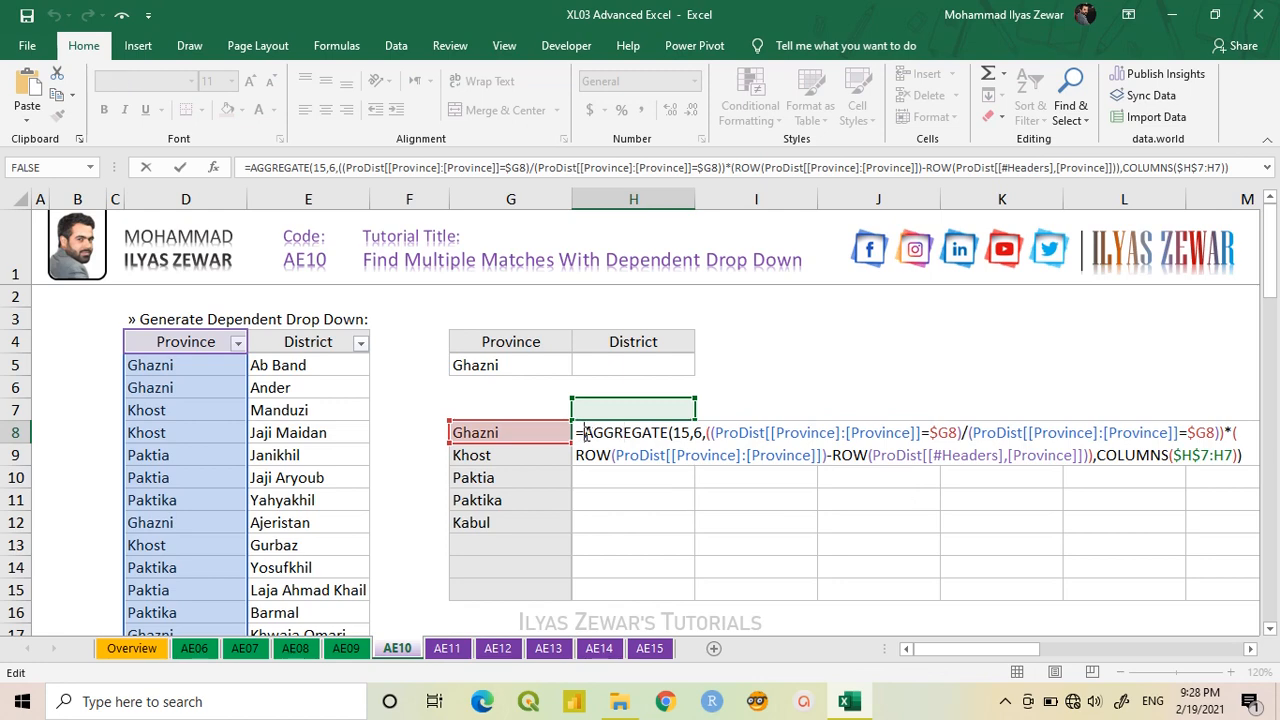
pyautogui.write('INDEX(')
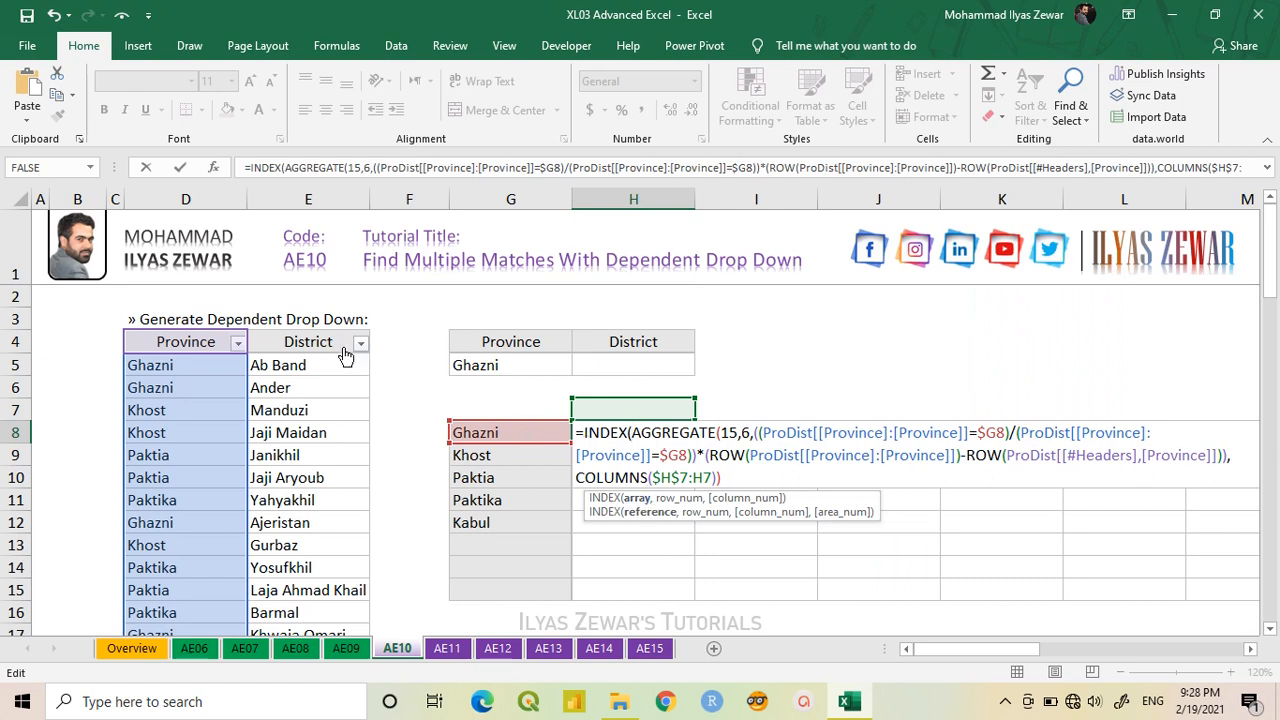
pyautogui.click(308, 330)
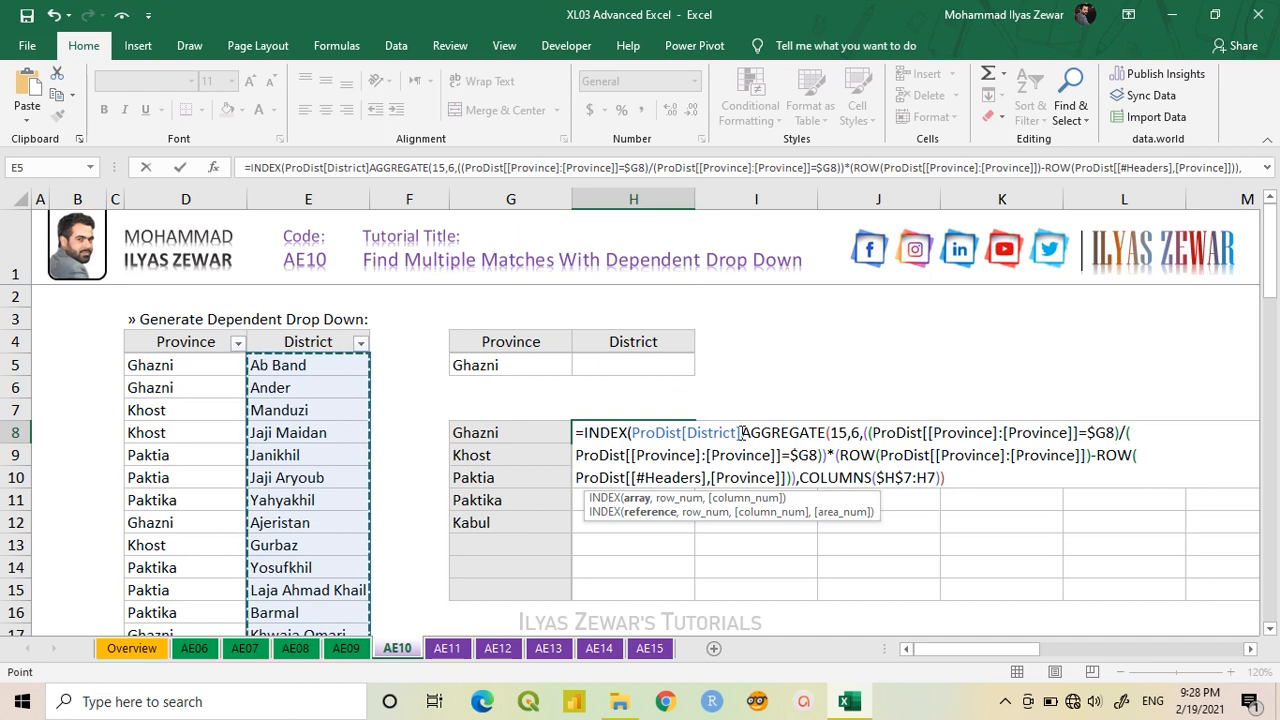
# - Rewrite the INDEX array in H8 as ProDist[[District]:[District]] to lock the column, and make AGGREGATE the row number argument
pyautogui.moveTo(742, 432); pyautogui.dragTo(683, 432)
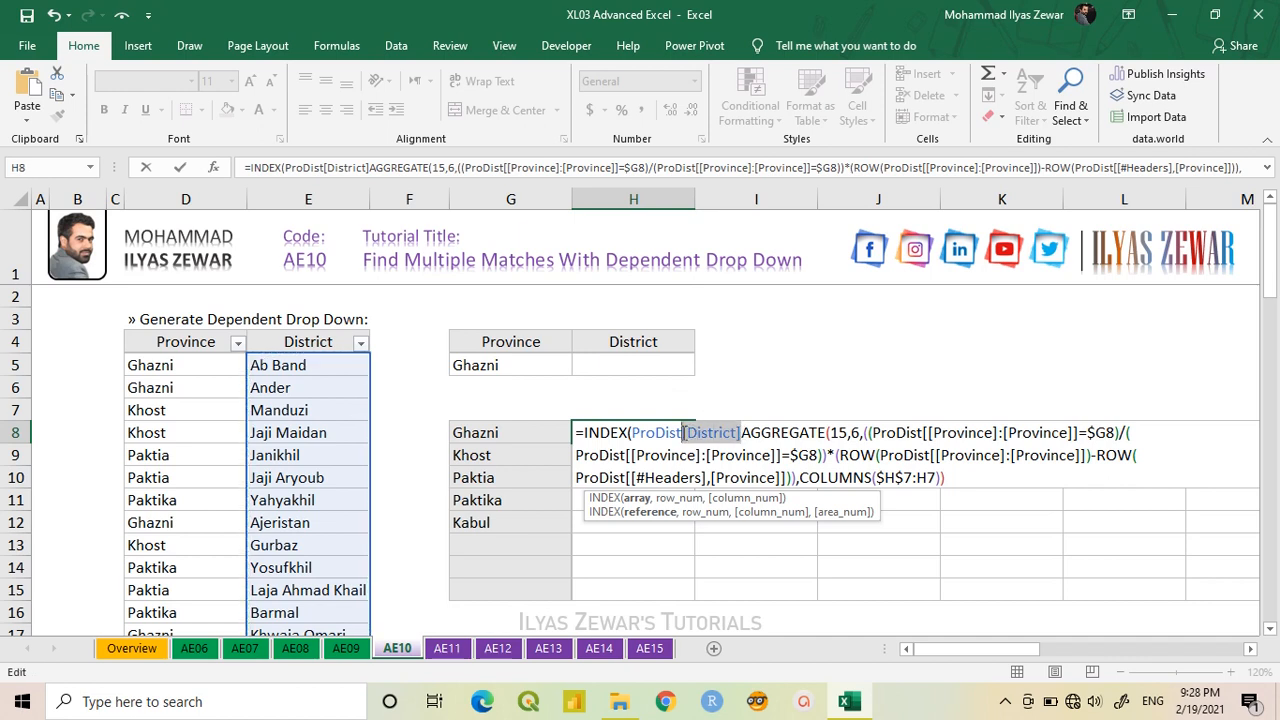
pyautogui.hotkey('ctrl', 'c')
pyautogui.click(742, 432)
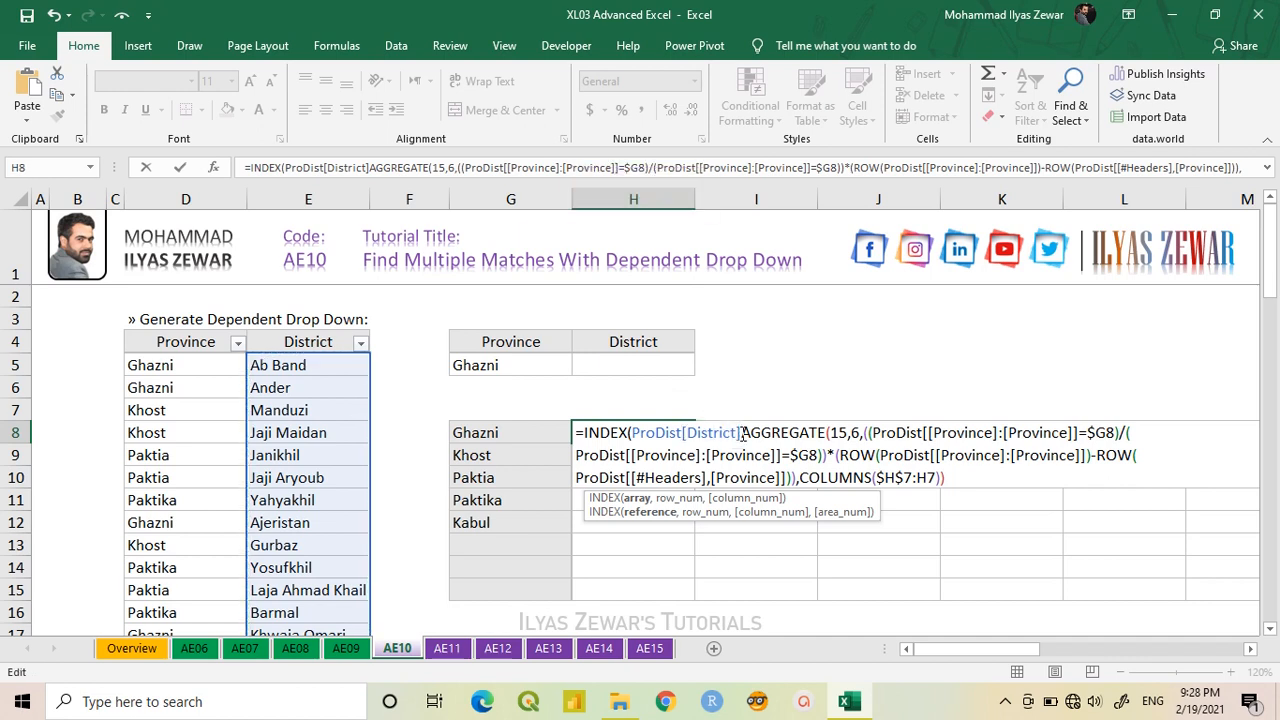
pyautogui.write(',')
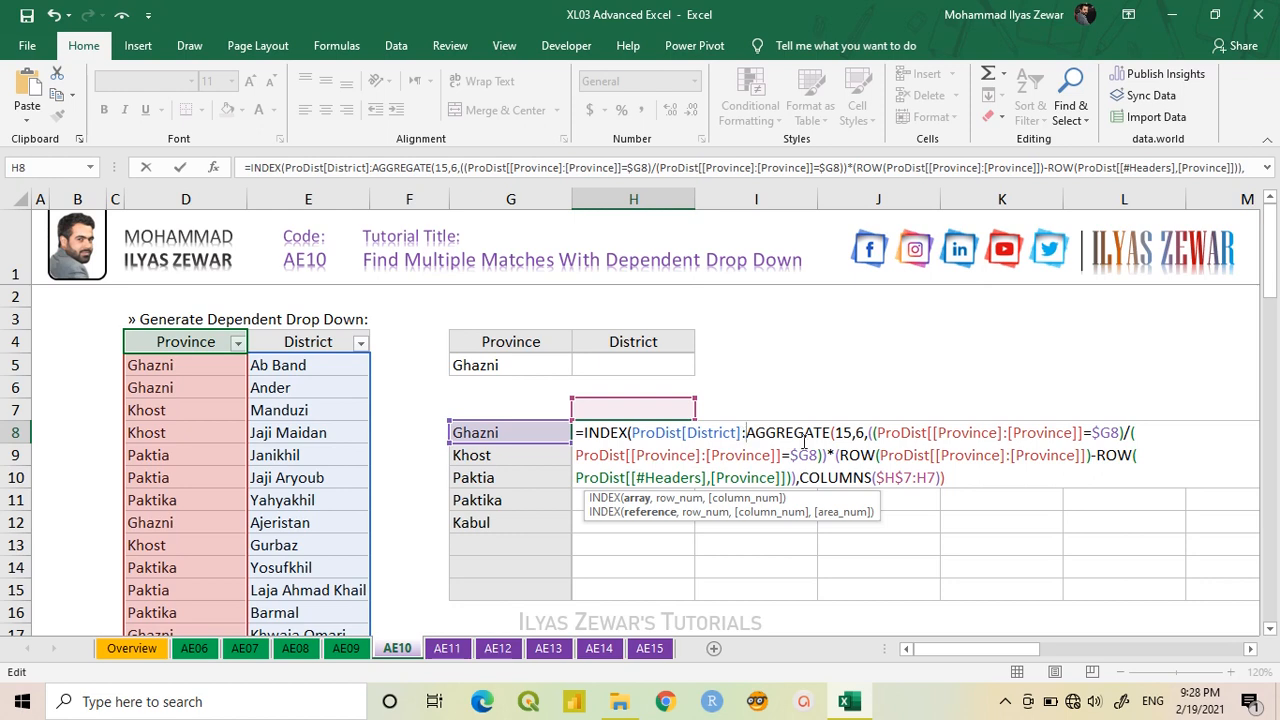
pyautogui.hotkey('ctrl', 'v')
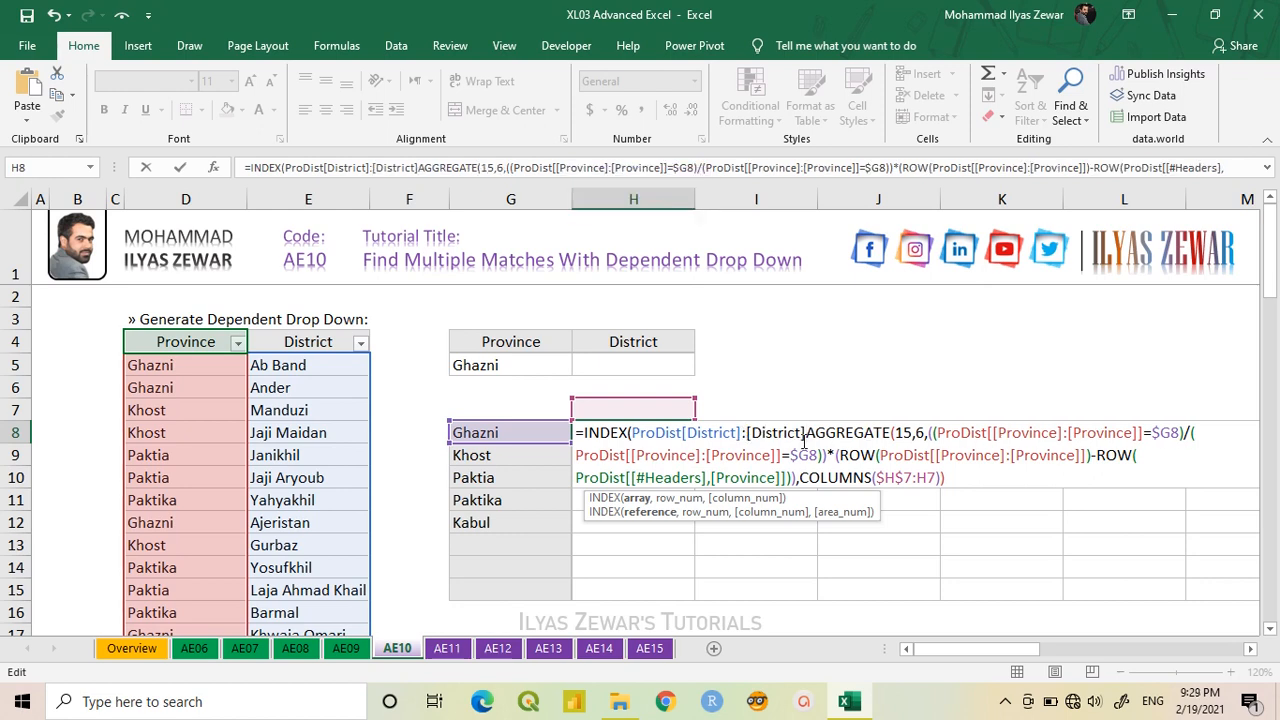
pyautogui.write(',')
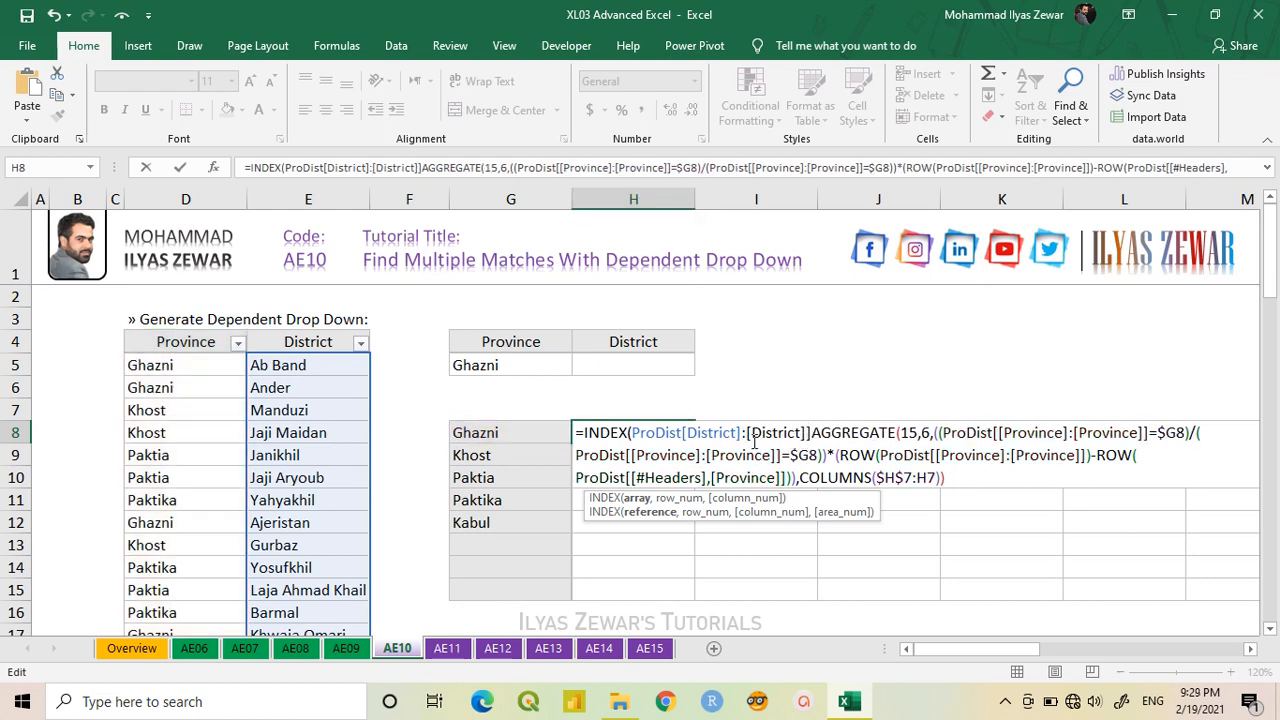
pyautogui.click(681, 433)
pyautogui.write('[')
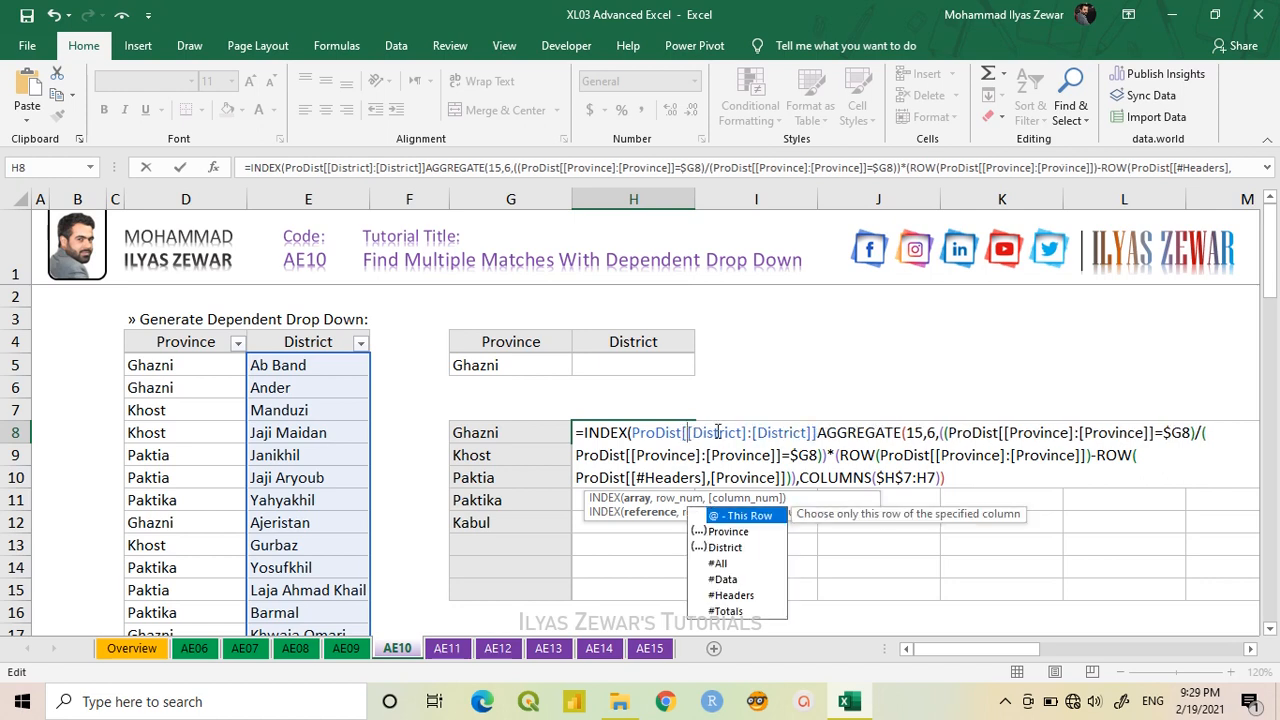
pyautogui.click(820, 437)
pyautogui.write(',')
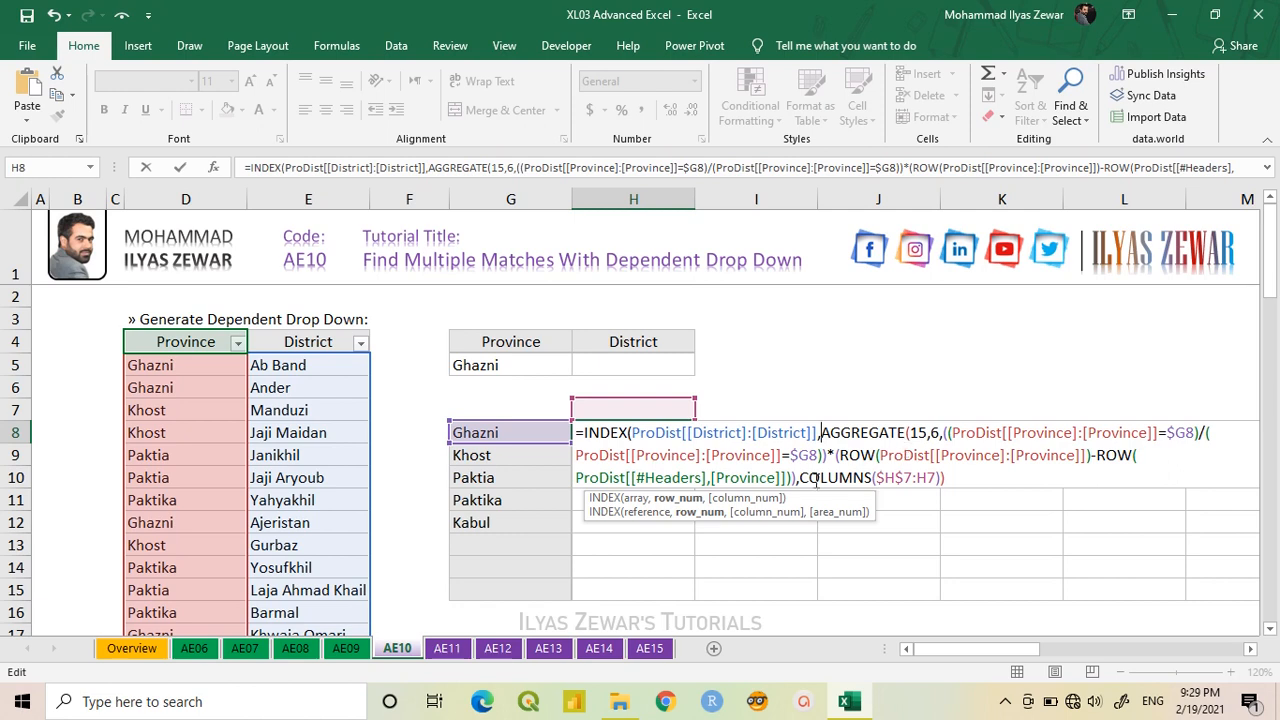
# - Close the INDEX function and enter the H8 formula
pyautogui.click(957, 479)
pyautogui.write(')')
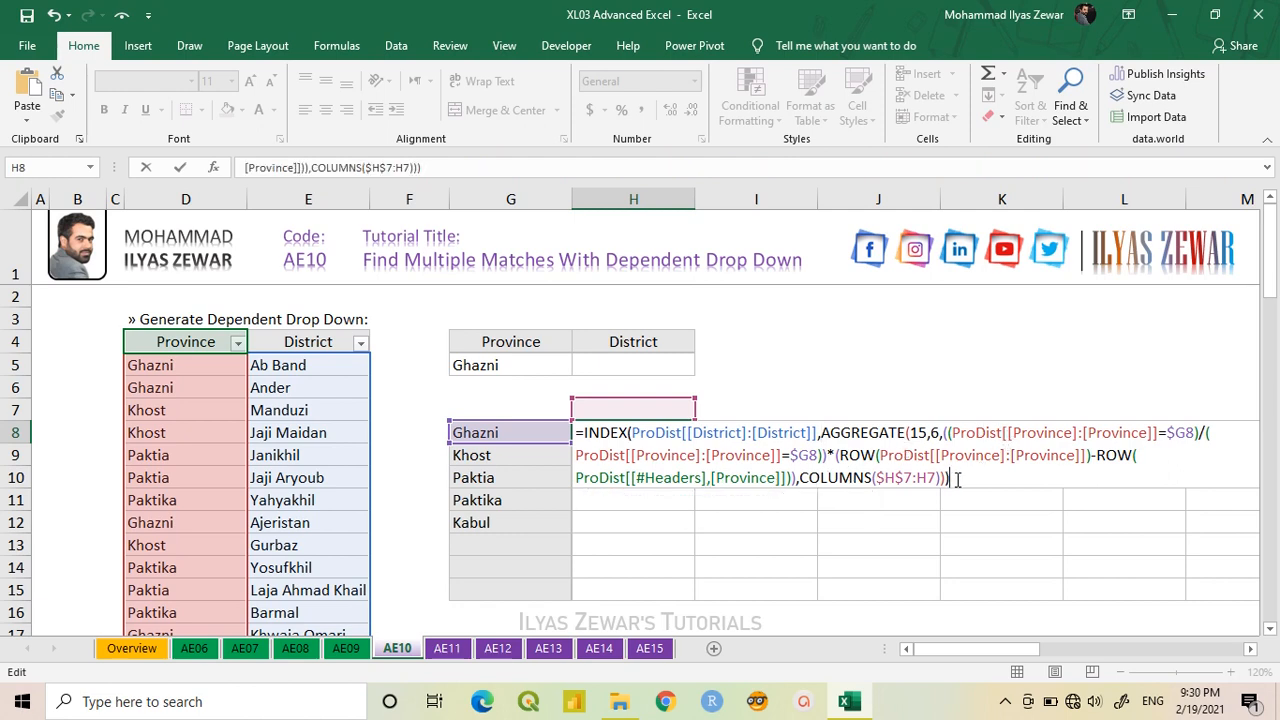
pyautogui.press('Return')
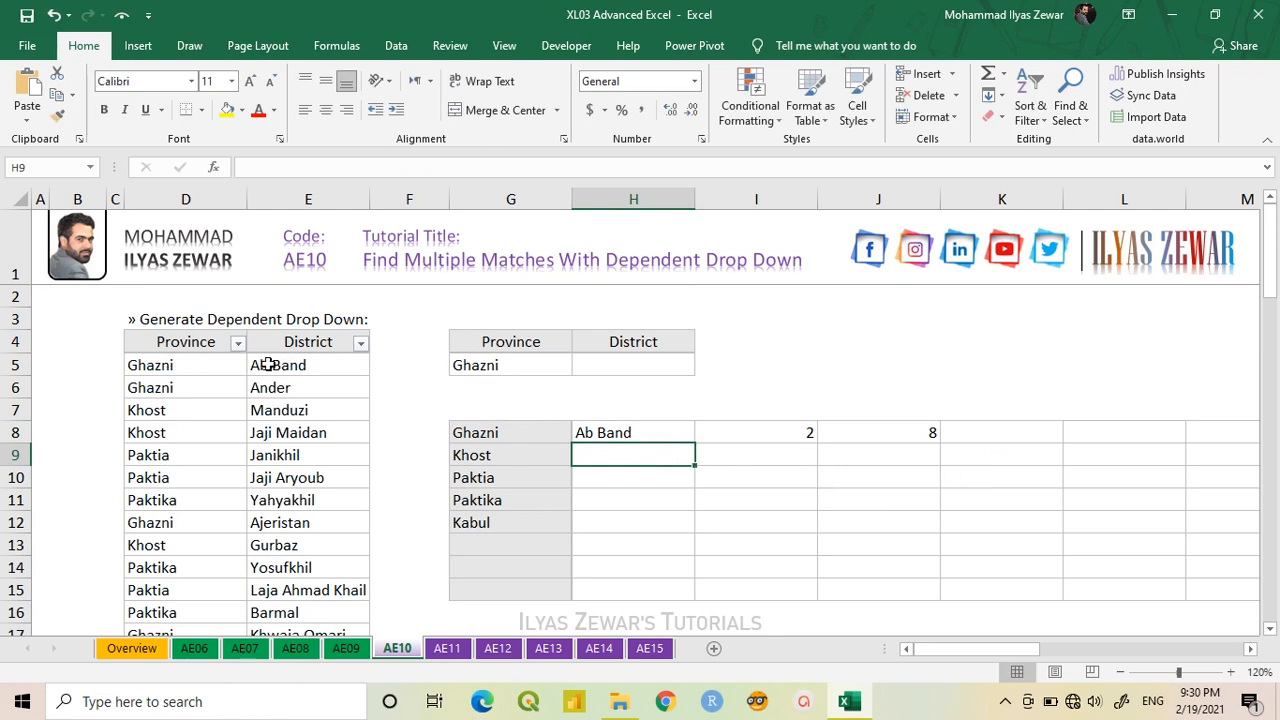
# - Fill the H8 formula across to K8 and down to row 14
pyautogui.click(632, 434)
pyautogui.moveTo(695, 445); pyautogui.dragTo(1023, 451)
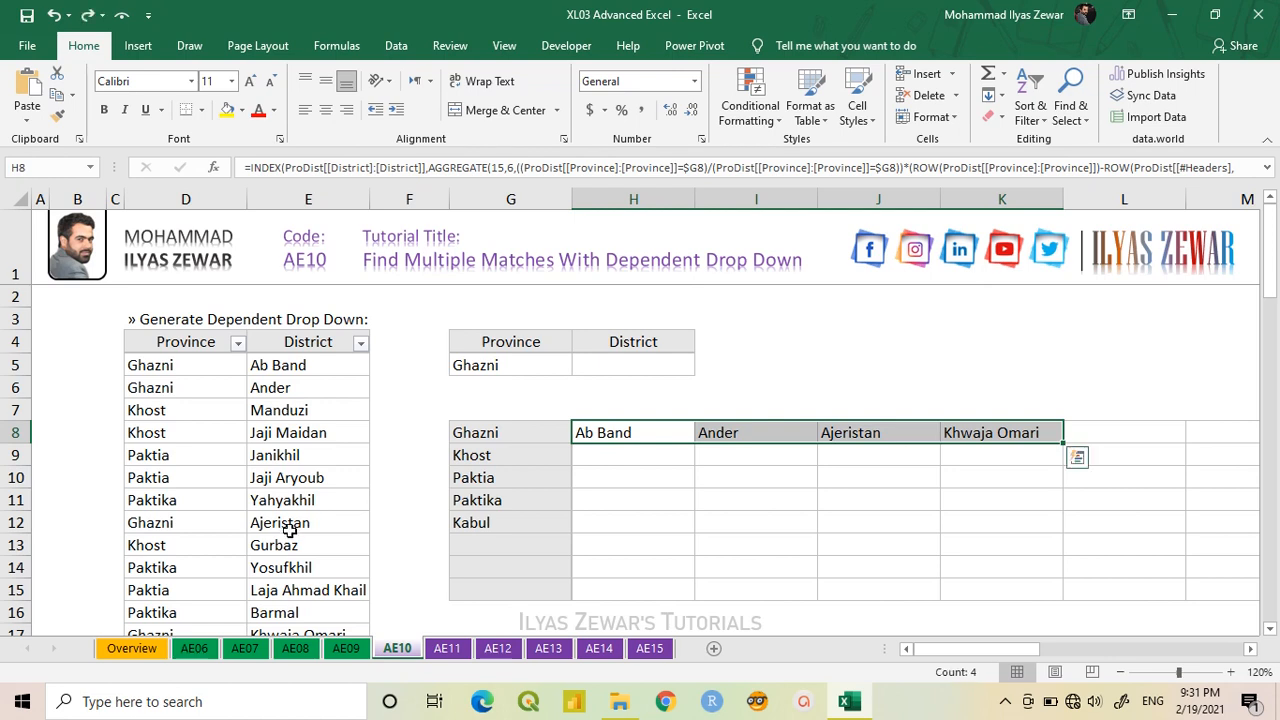
pyautogui.moveTo(1062, 443); pyautogui.dragTo(1066, 574)
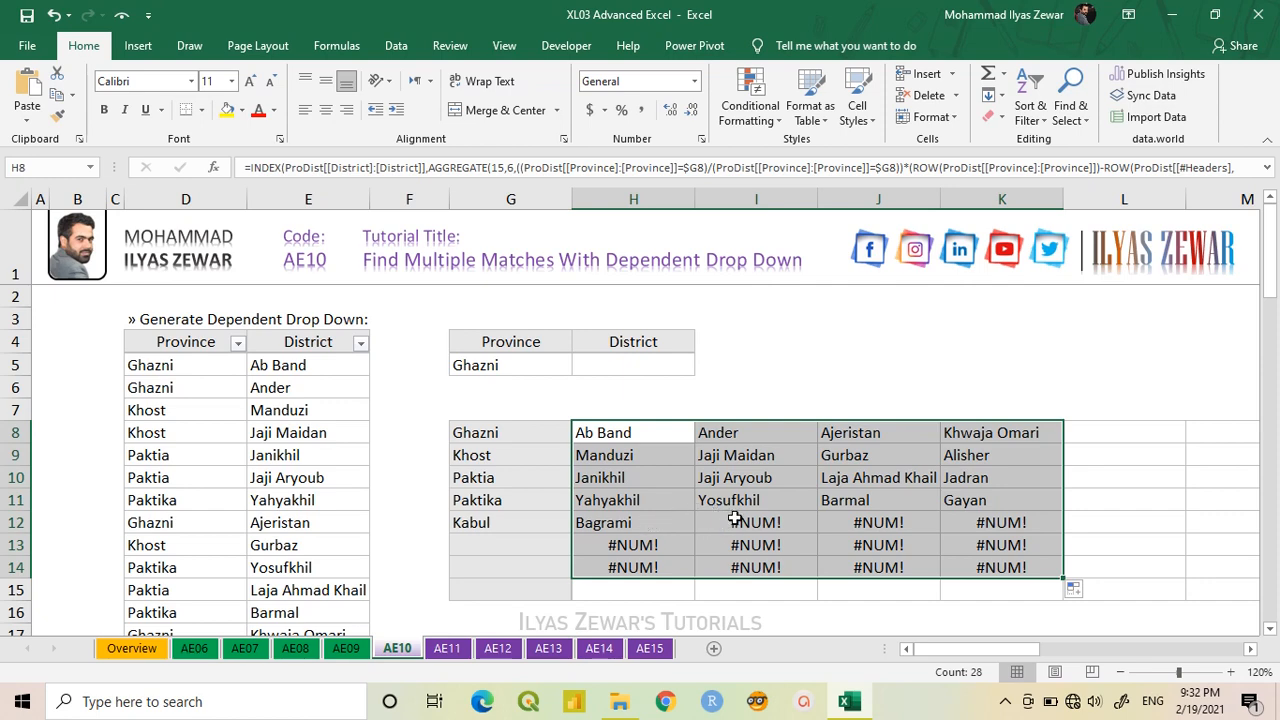
# - Wrap the H8 formula in an IF function and begin its logical test with COLUMNS($H$7:H7)<=
pyautogui.doubleClick(600, 432)
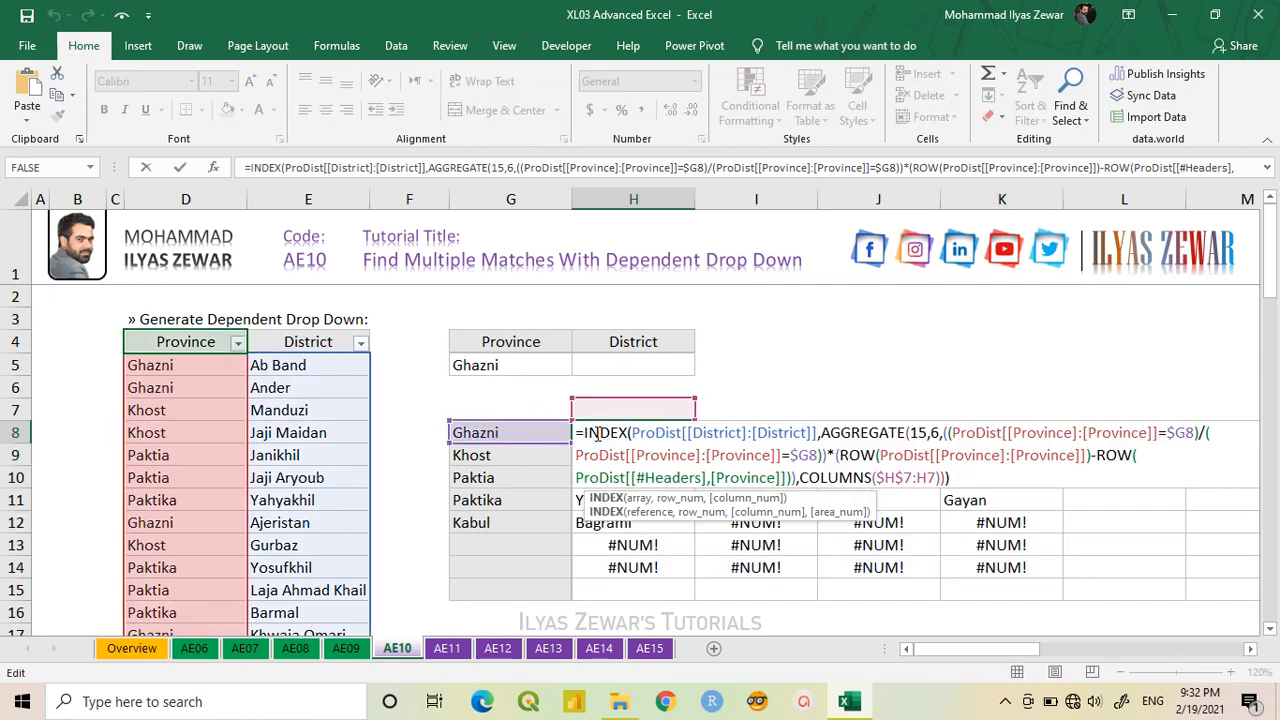
pyautogui.click(585, 433)
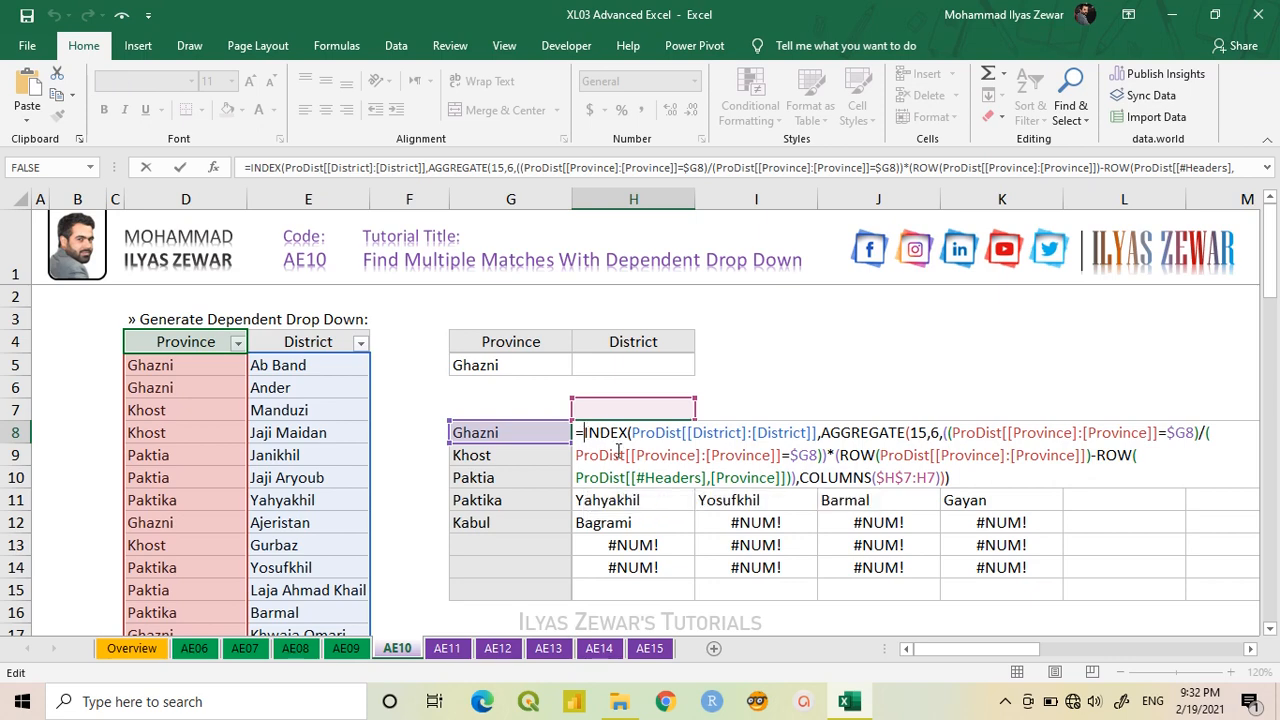
pyautogui.write('IF(')
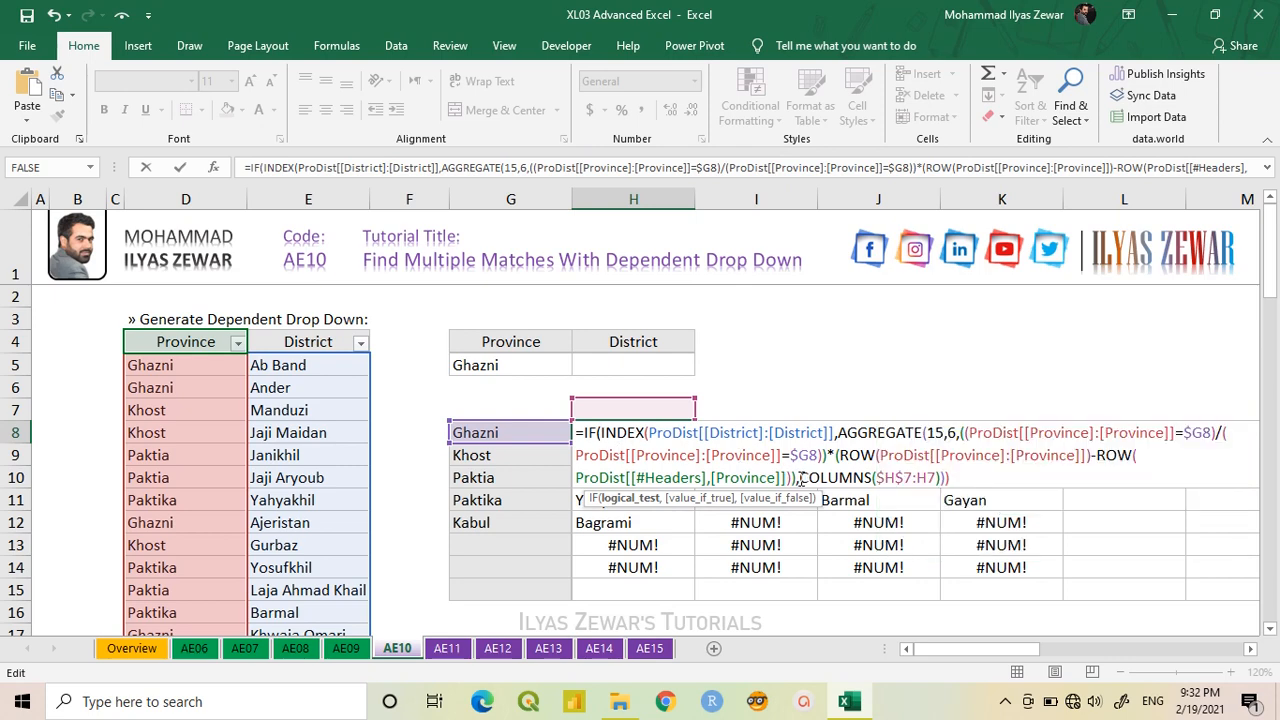
pyautogui.moveTo(800, 478); pyautogui.dragTo(940, 478)
pyautogui.hotkey('ctrl', 'c')
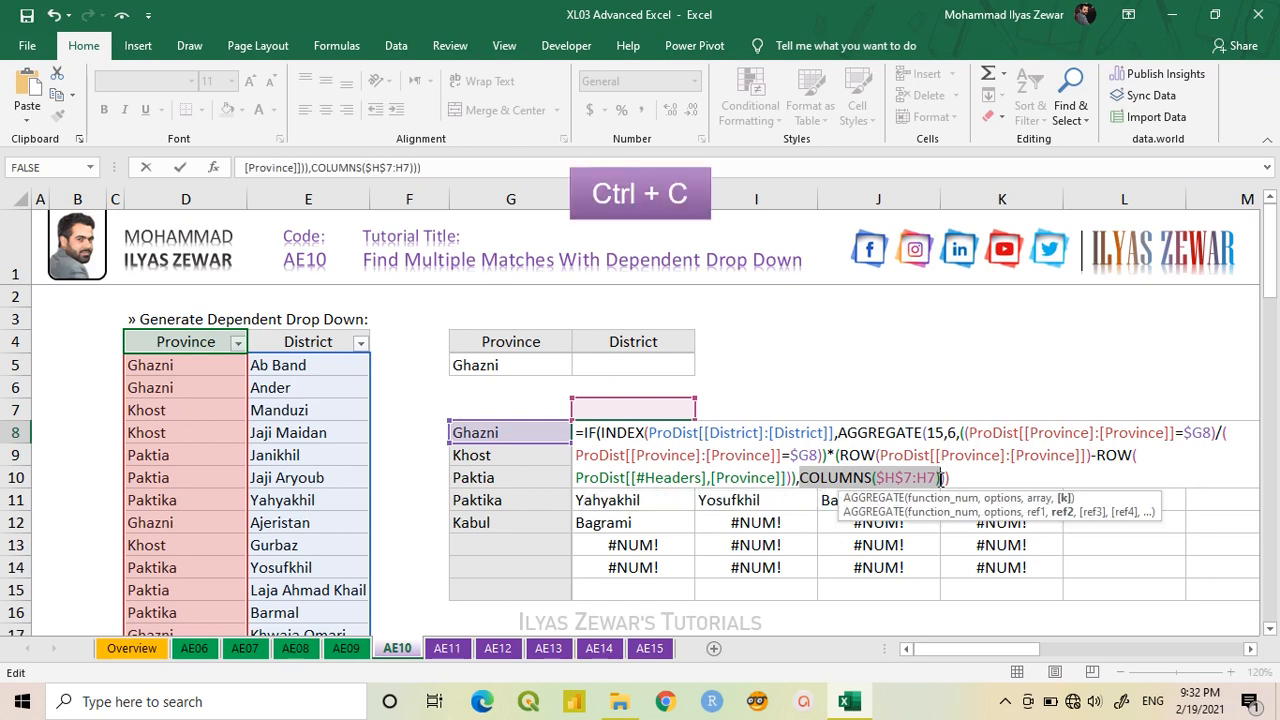
pyautogui.click(601, 433)
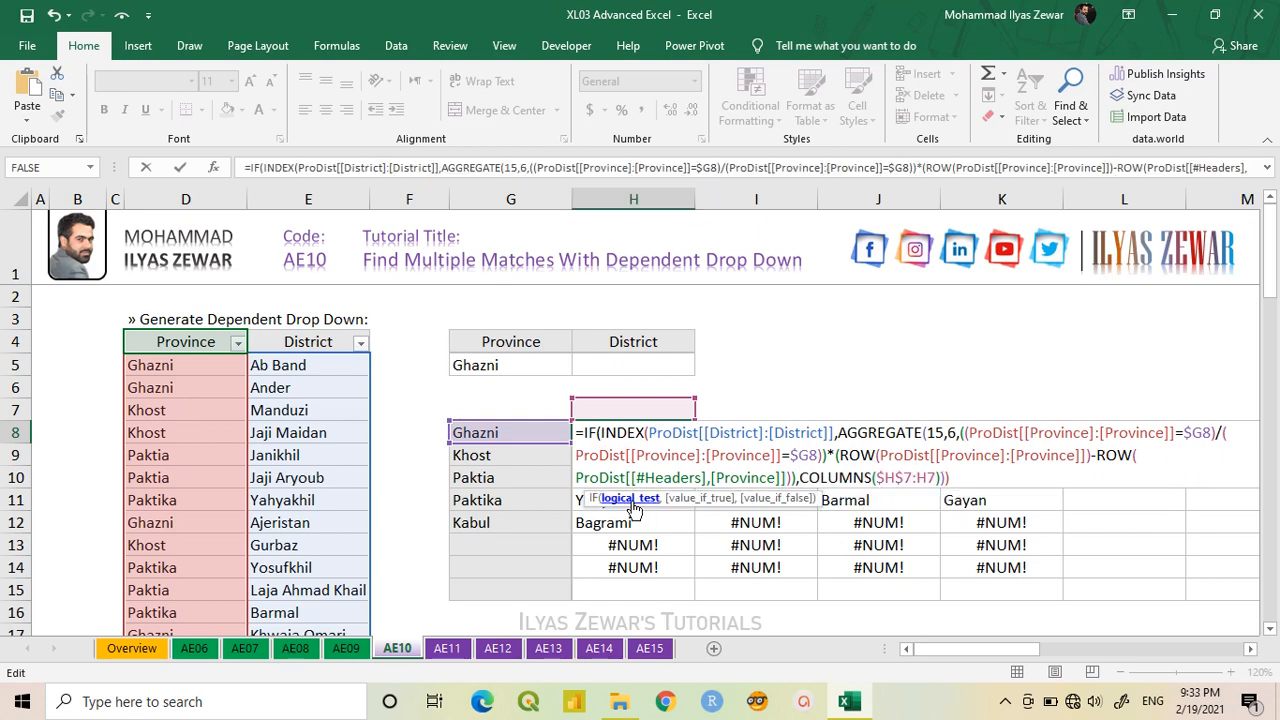
pyautogui.hotkey('ctrl', 'v')
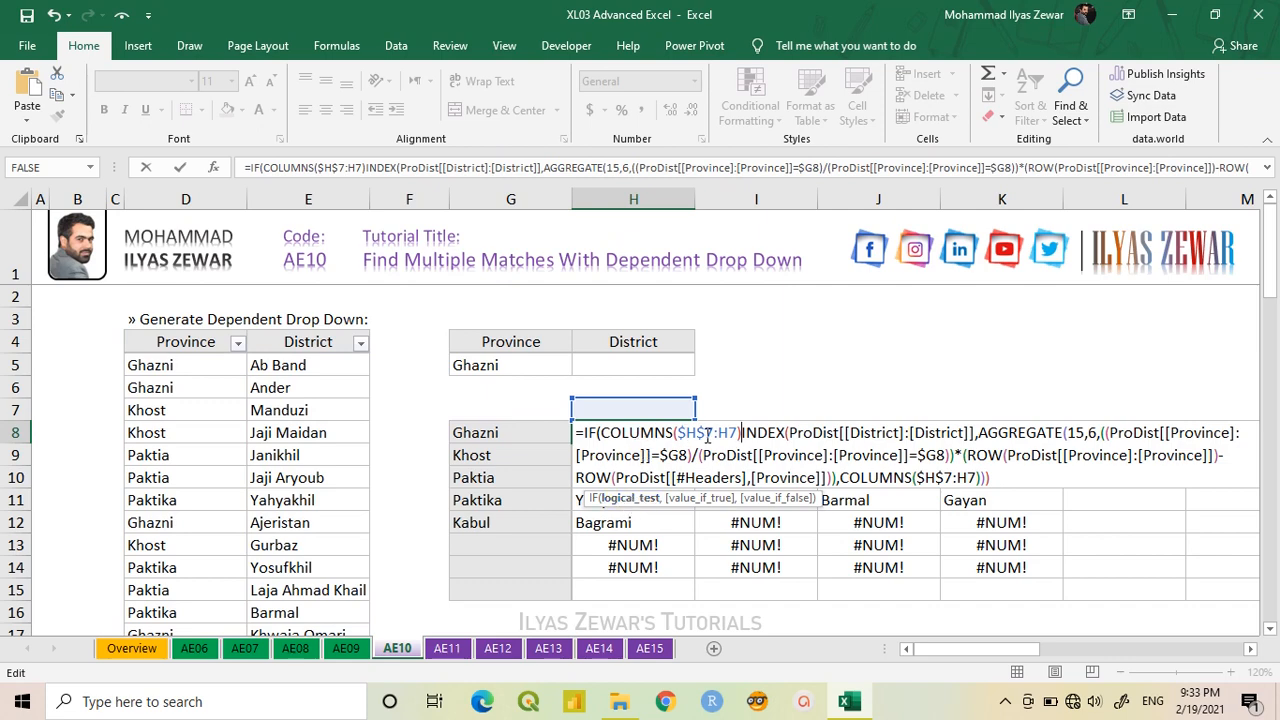
pyautogui.write('<=')
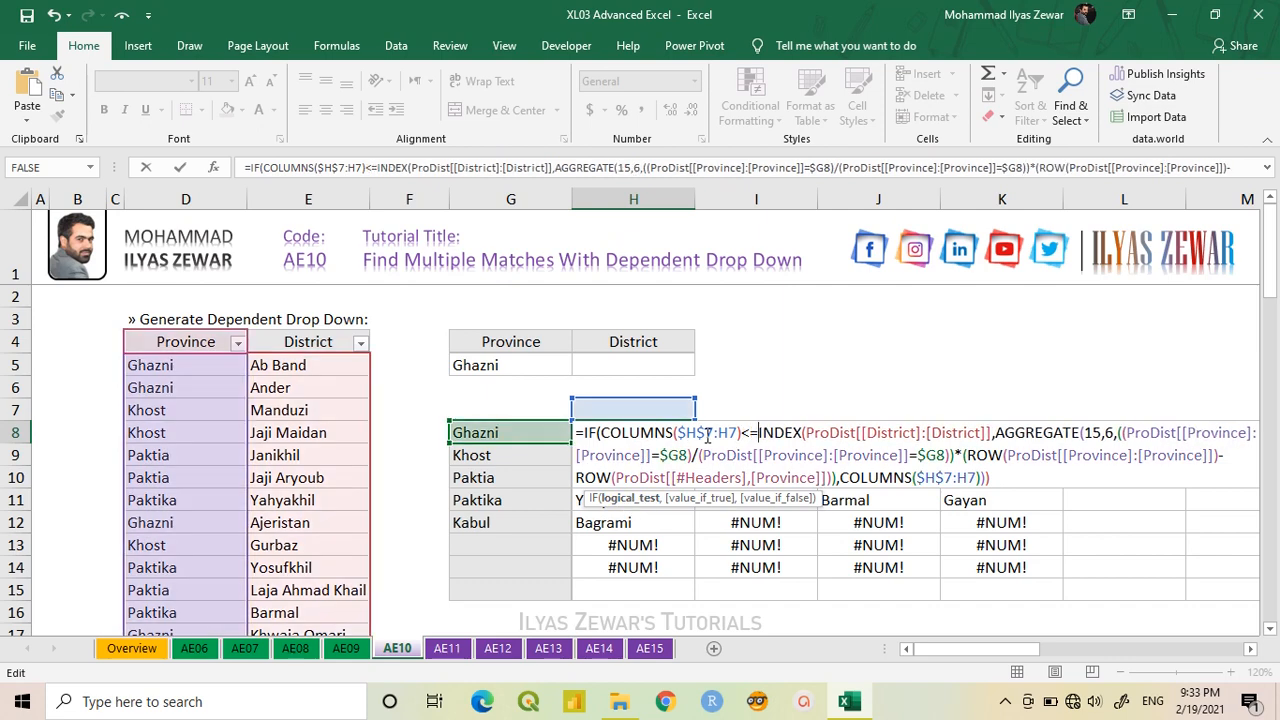
# - Complete the comparison in the IF test with a COUNTIF function that uses ProDist[Province] as its range
pyautogui.write('coun')
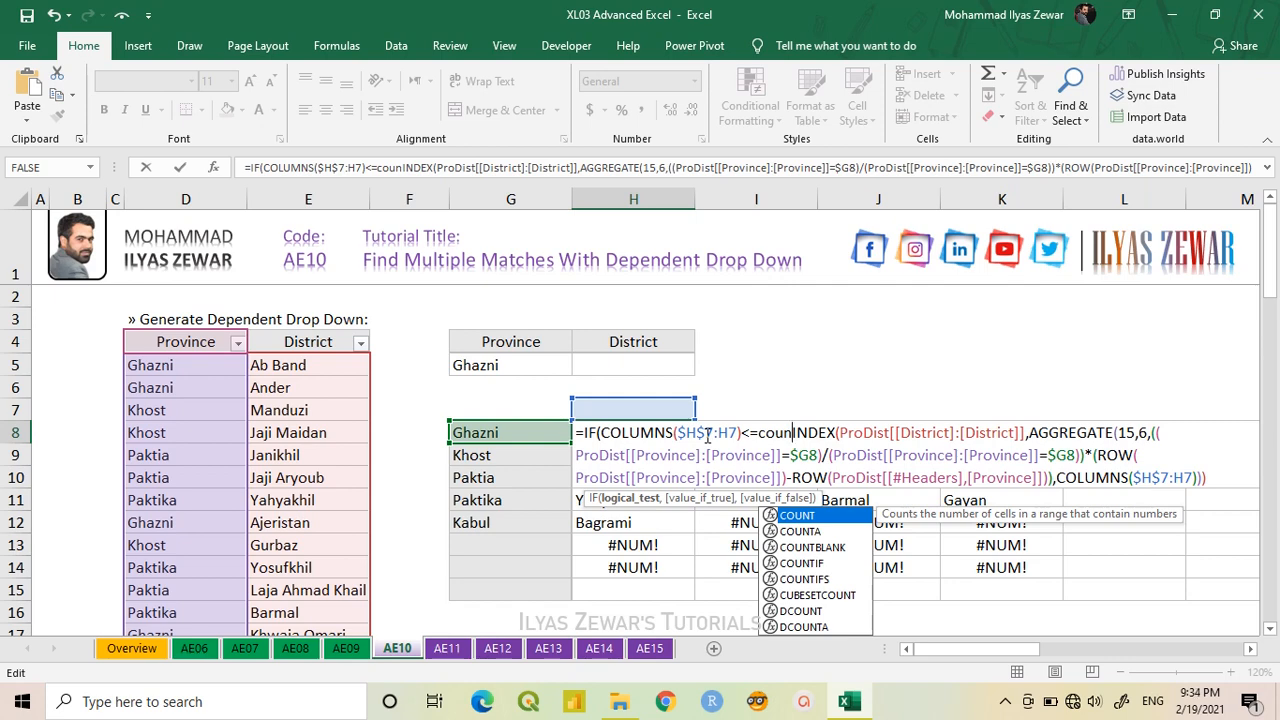
pyautogui.press('Down')
pyautogui.press('Down')
pyautogui.press('Down')
pyautogui.press('Tab')
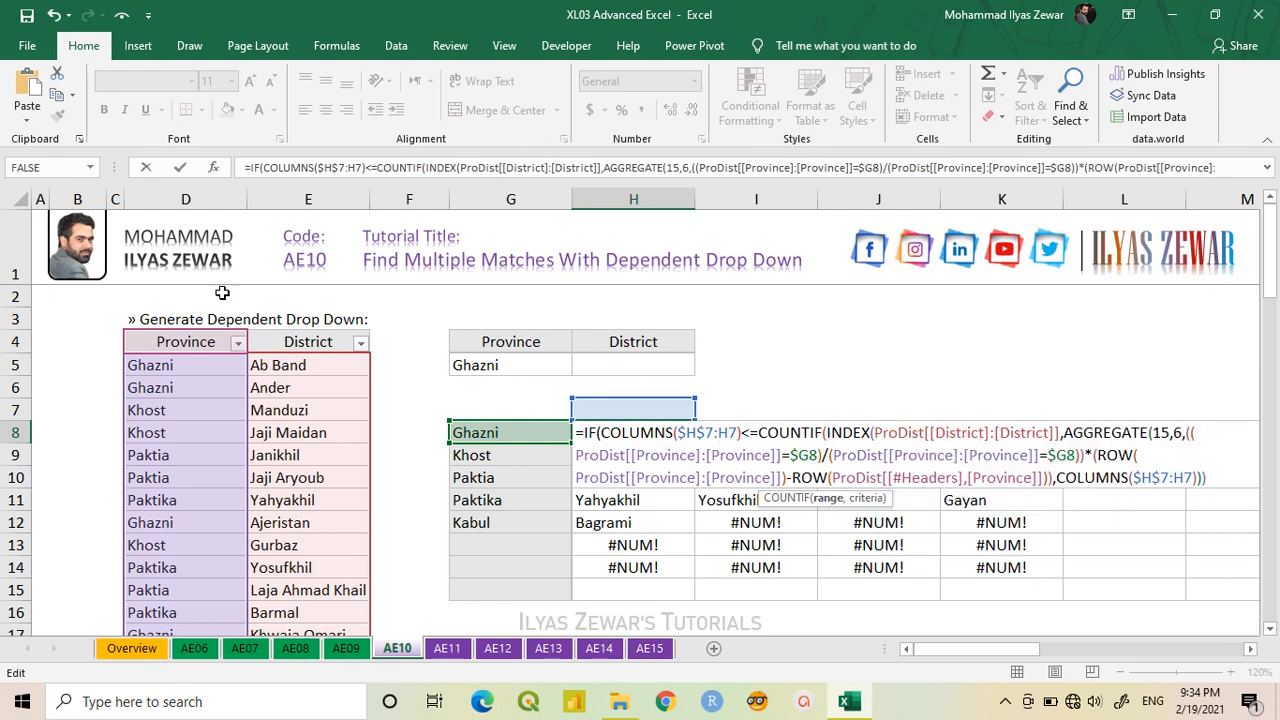
pyautogui.click(180, 331)
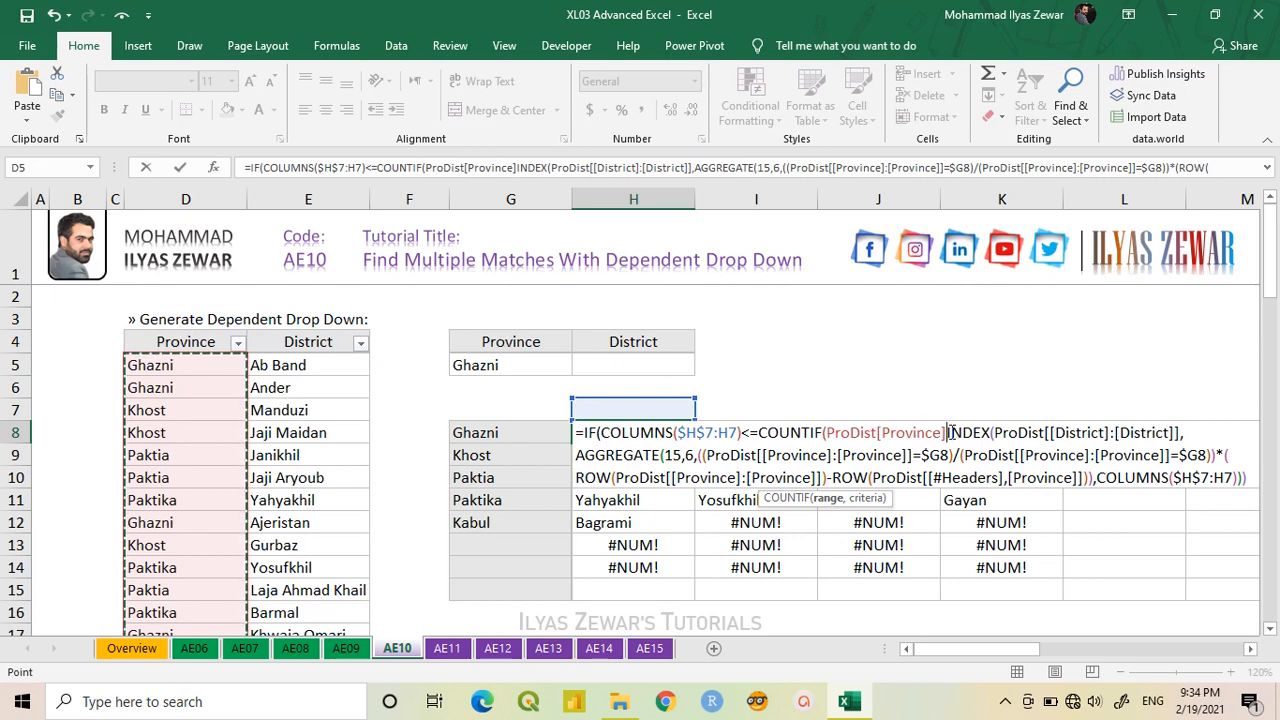
# - Rewrite the COUNTIF range in H8 as ProDist[[Province]:[Province]] to lock the column
pyautogui.moveTo(950, 432); pyautogui.dragTo(878, 432)
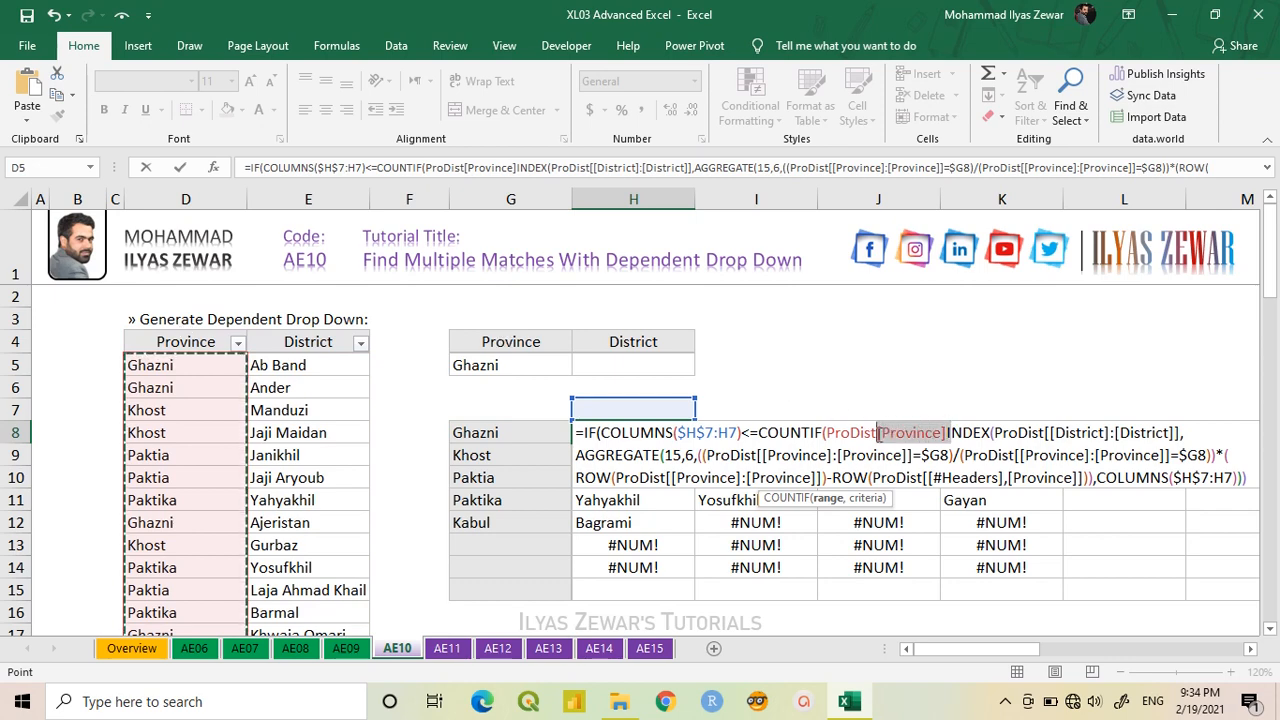
pyautogui.hotkey('ctrl', 'c')
pyautogui.click(948, 432)
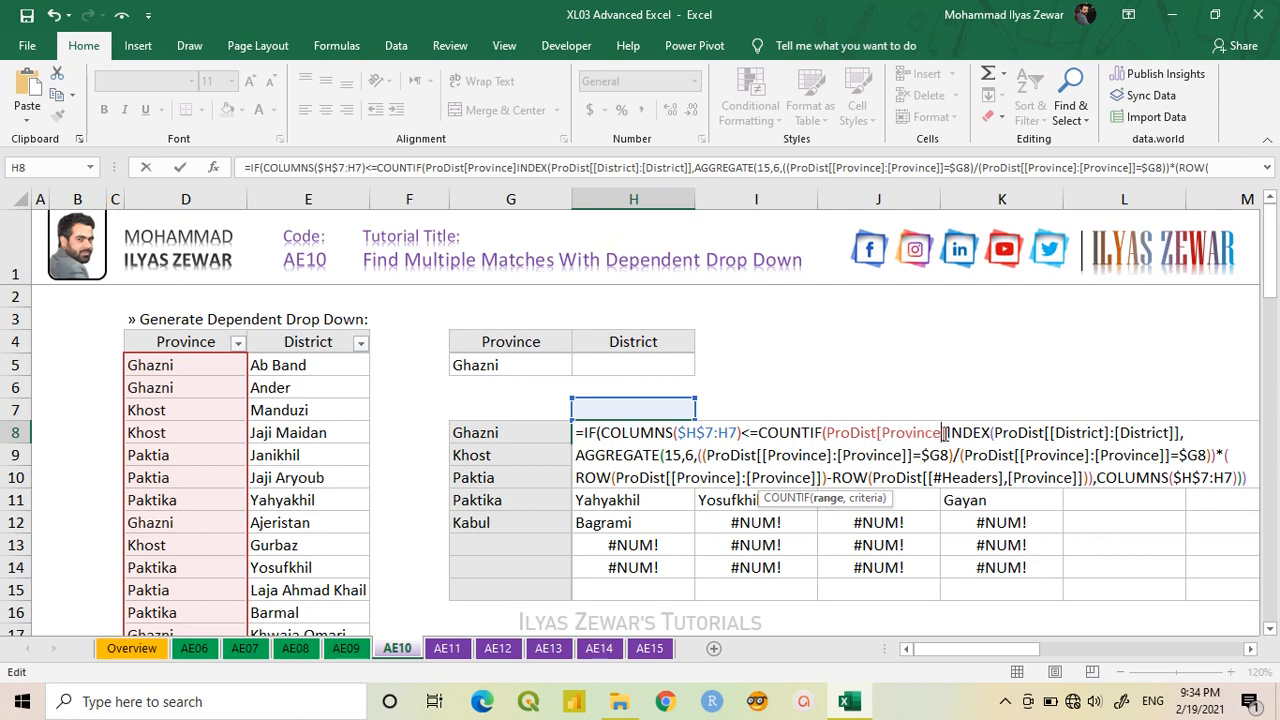
pyautogui.write(':')
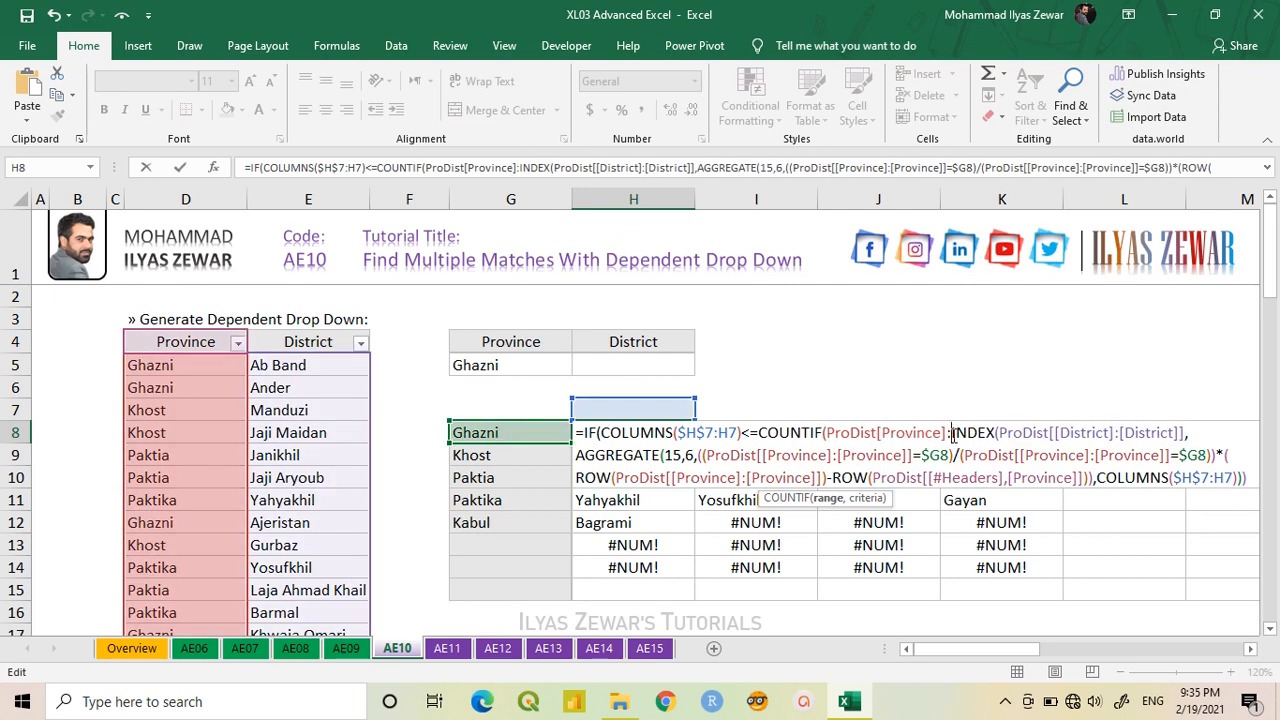
pyautogui.hotkey('ctrl', 'v')
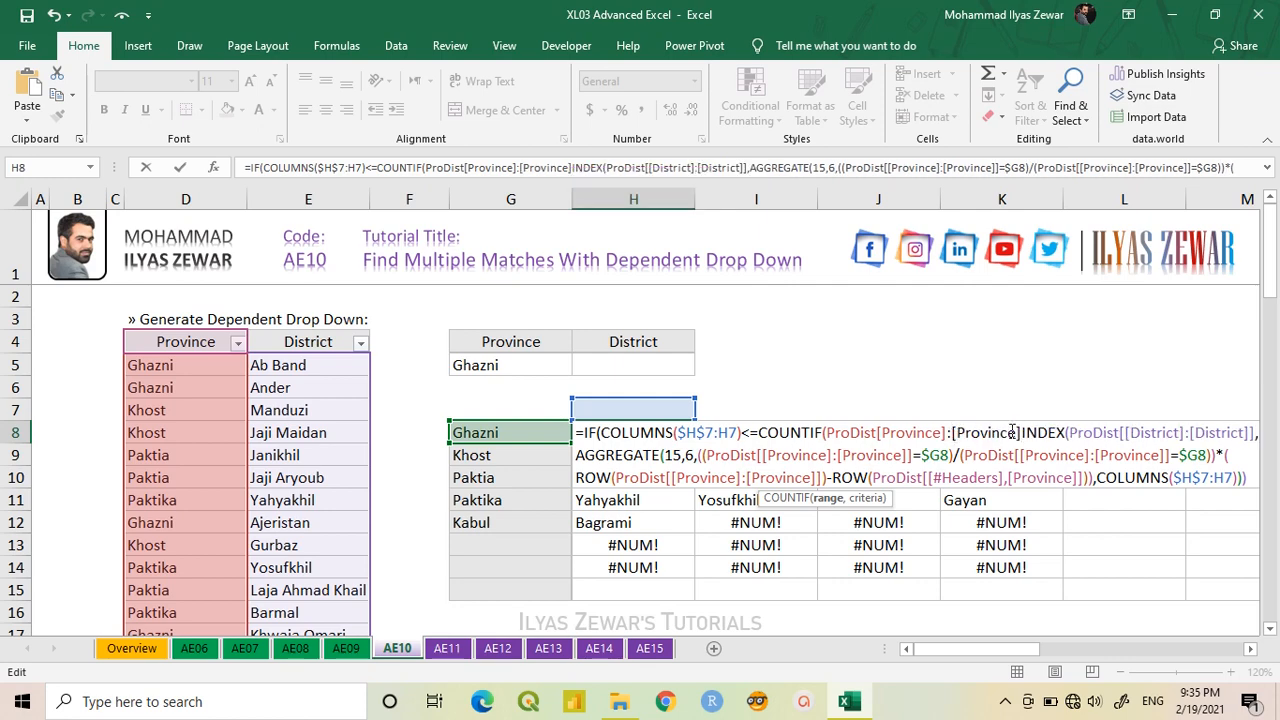
pyautogui.click(878, 432)
pyautogui.write('[')
pyautogui.click(1028, 432)
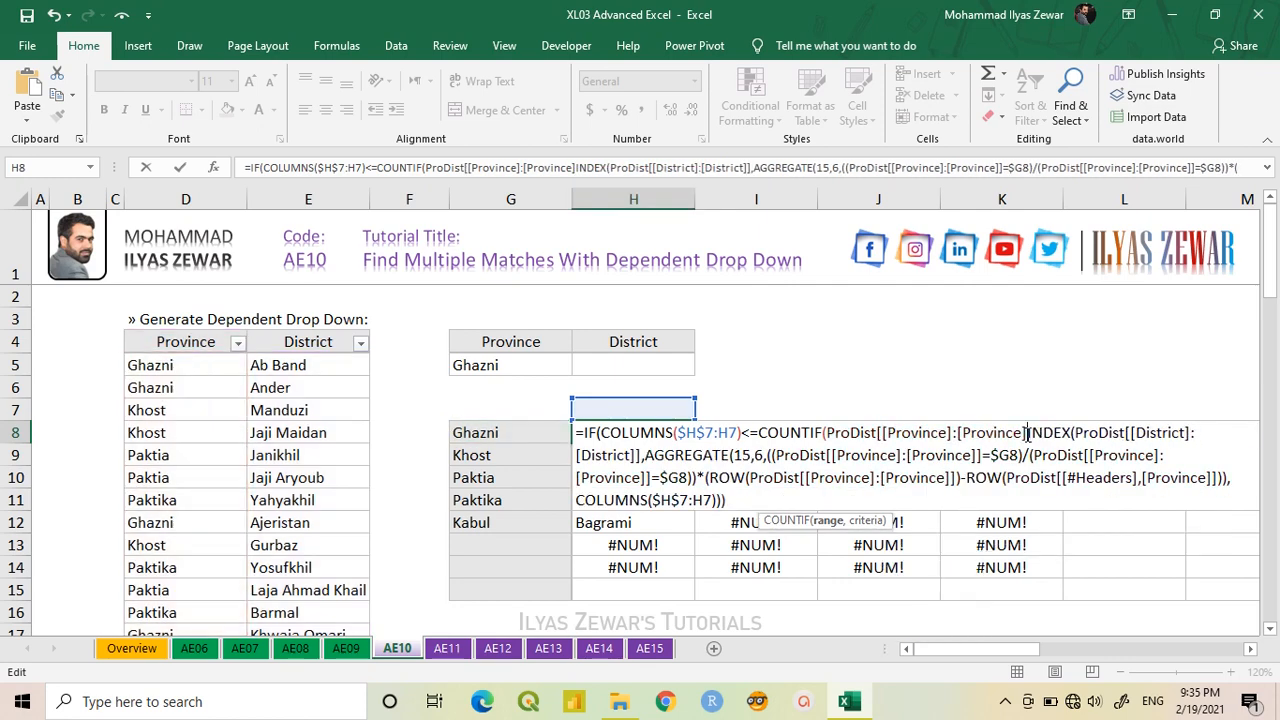
pyautogui.write(']')
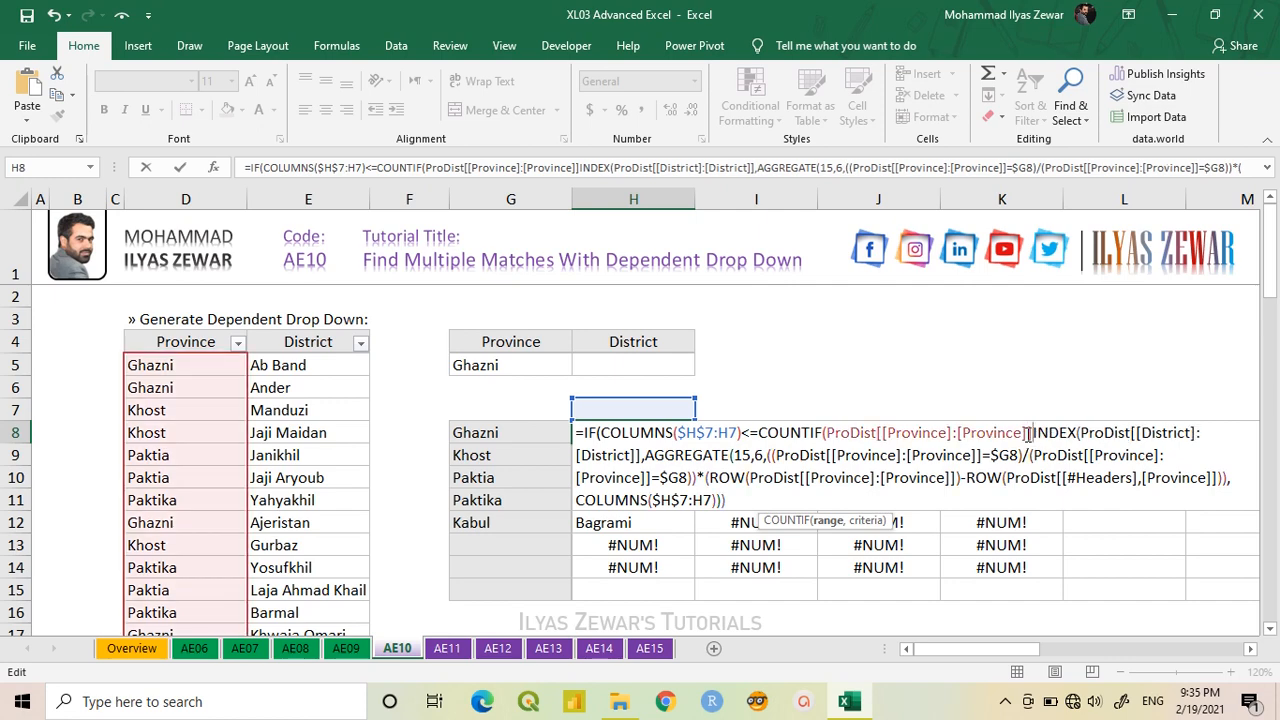
# - Complete the COUNTIF in the H8 formula with $G8 as its criteria, closing the IF function's logical test
pyautogui.write(',')
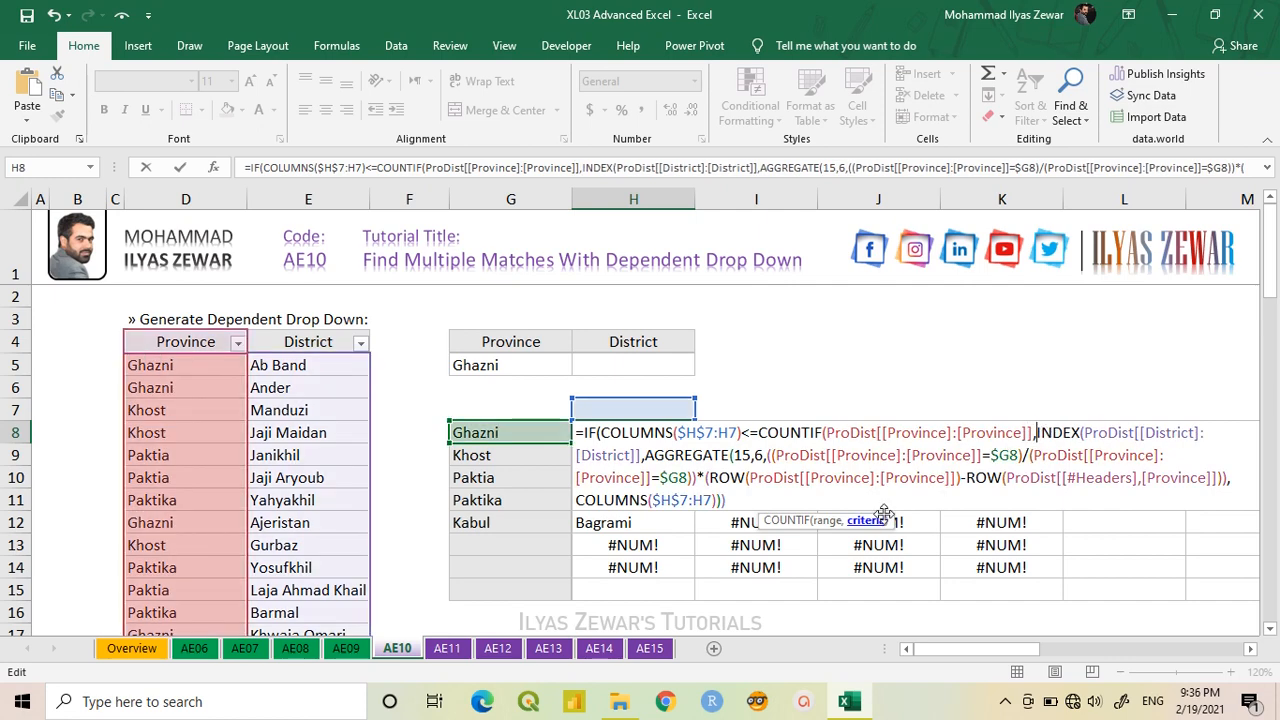
pyautogui.click(529, 435)
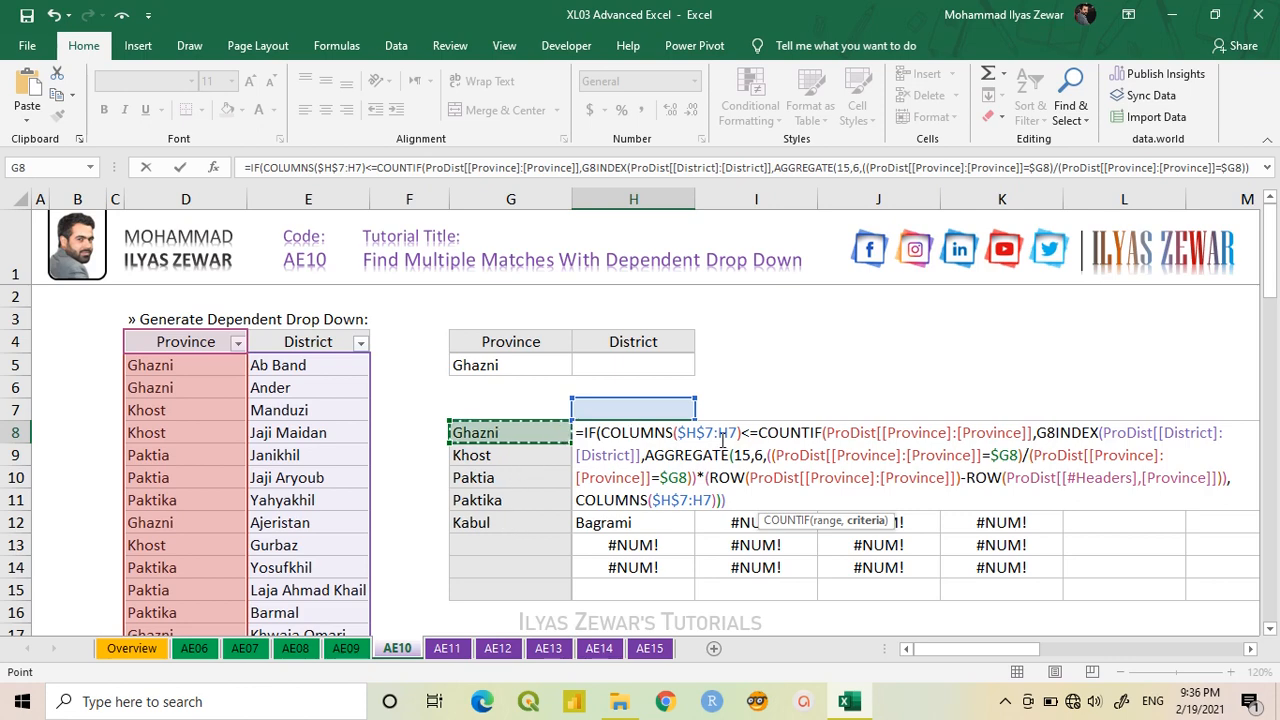
pyautogui.press('F4')
pyautogui.press('F4')
pyautogui.press('F4')
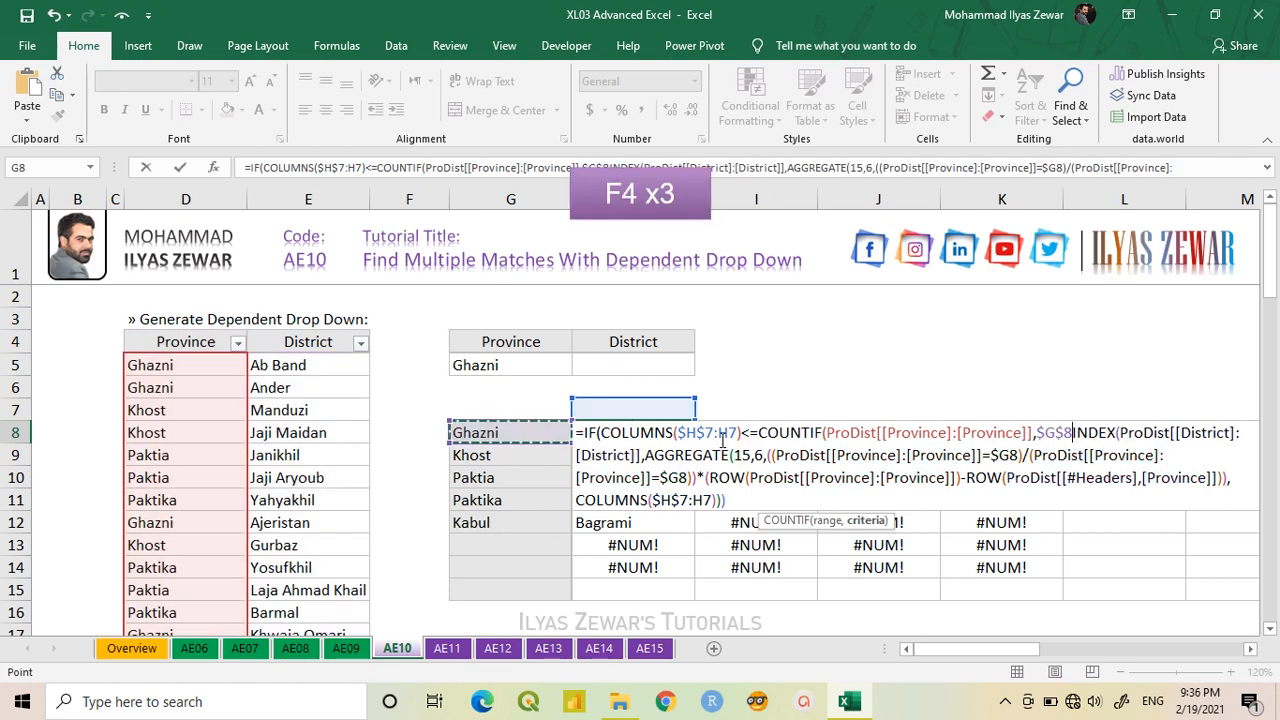
pyautogui.press('F4')
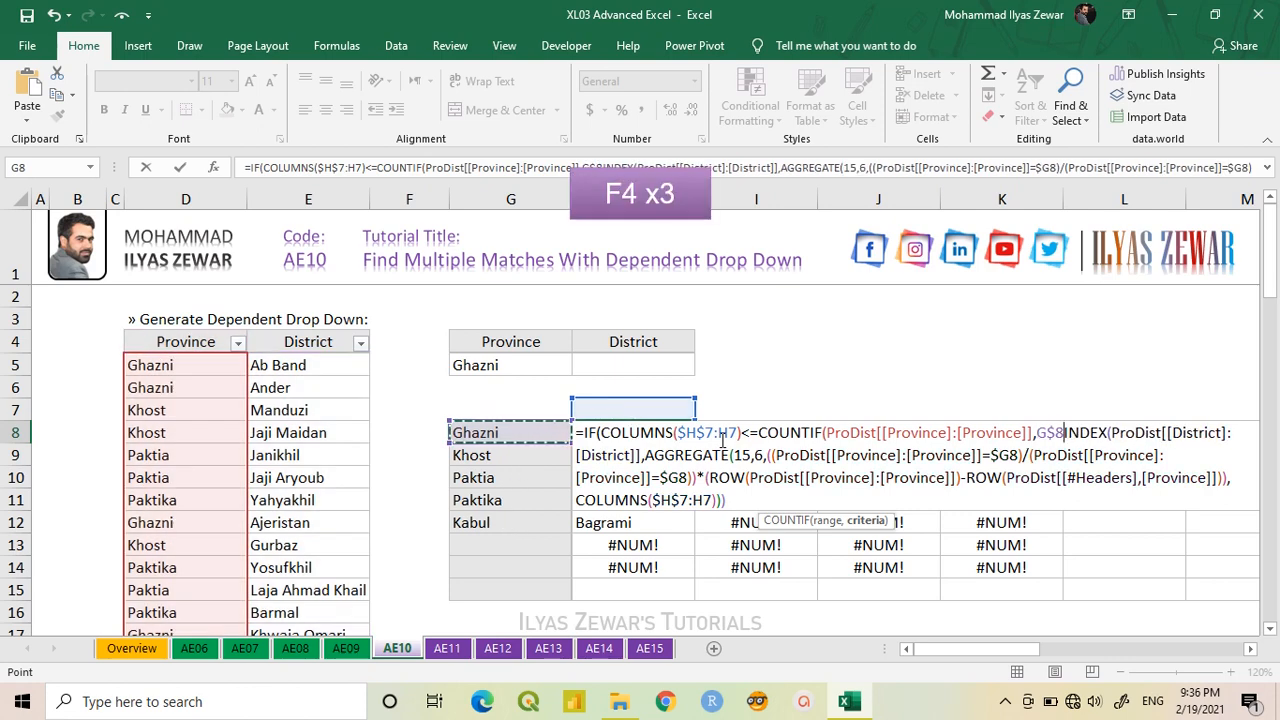
pyautogui.press('F4')
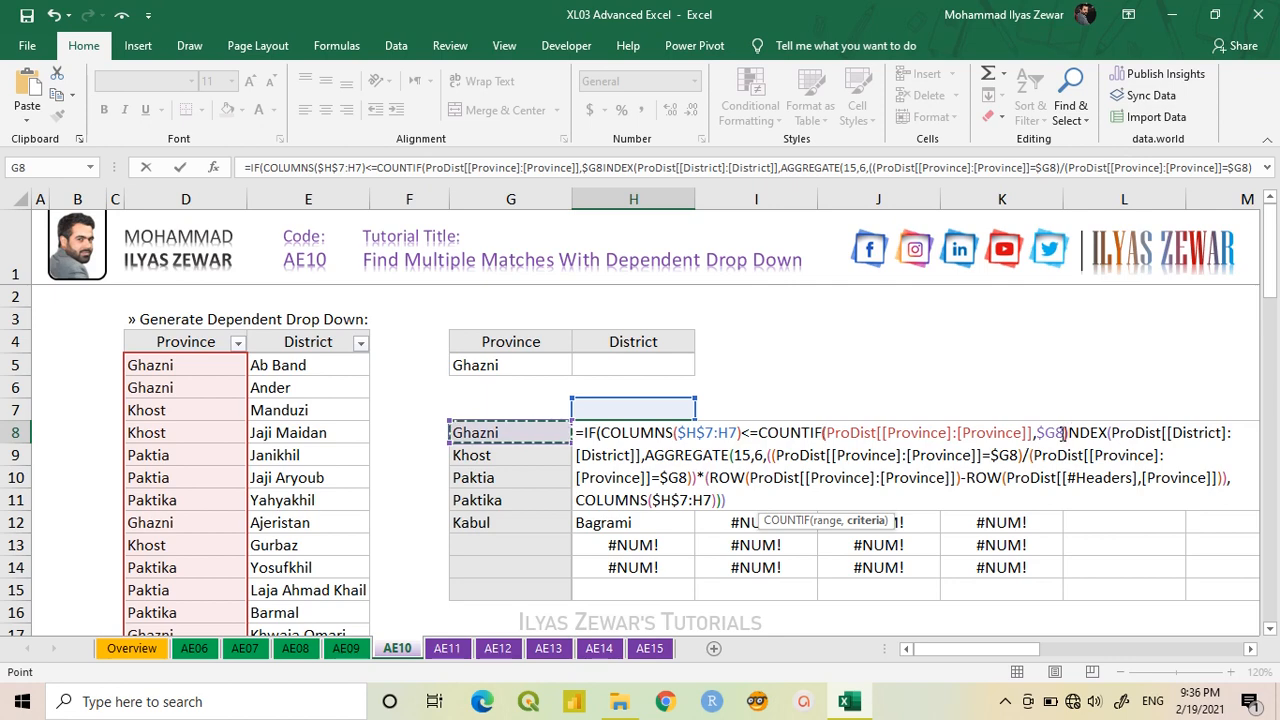
pyautogui.write('),')
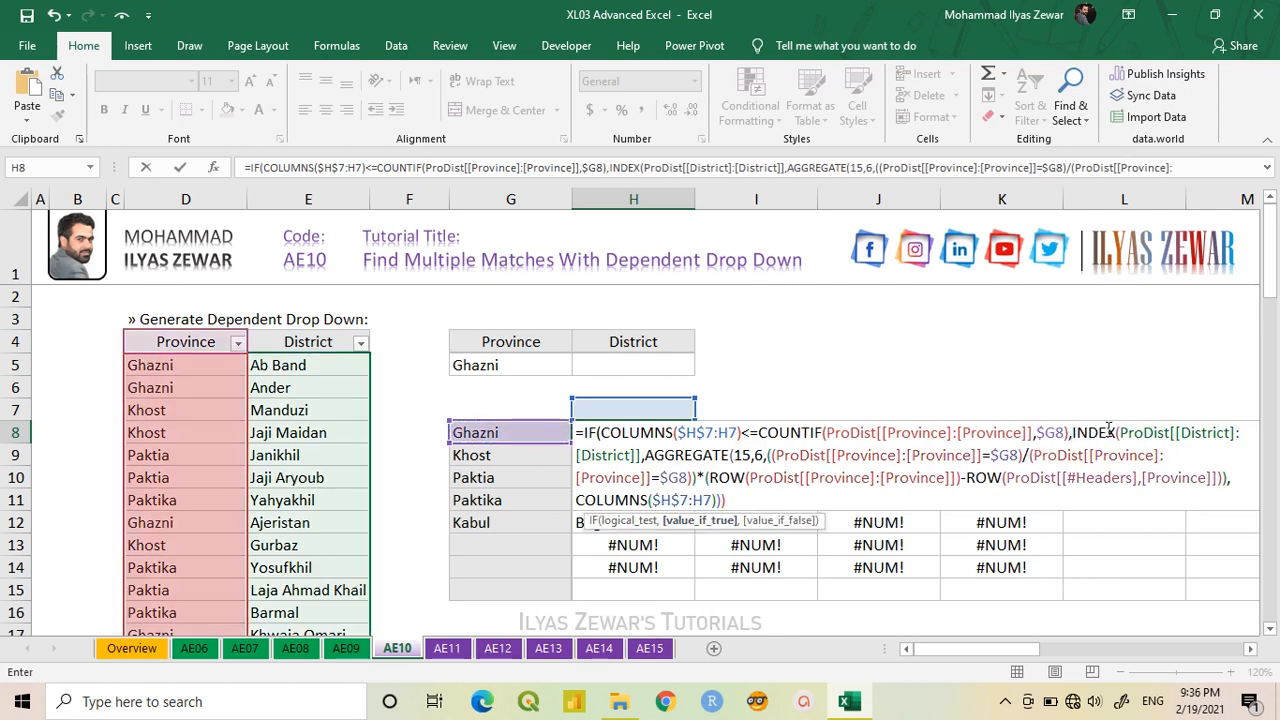
# - Add an empty string "" as the IF function's value-if-false after the INDEX expression, and enter the H8 formula
pyautogui.click(737, 498)
pyautogui.write(',')
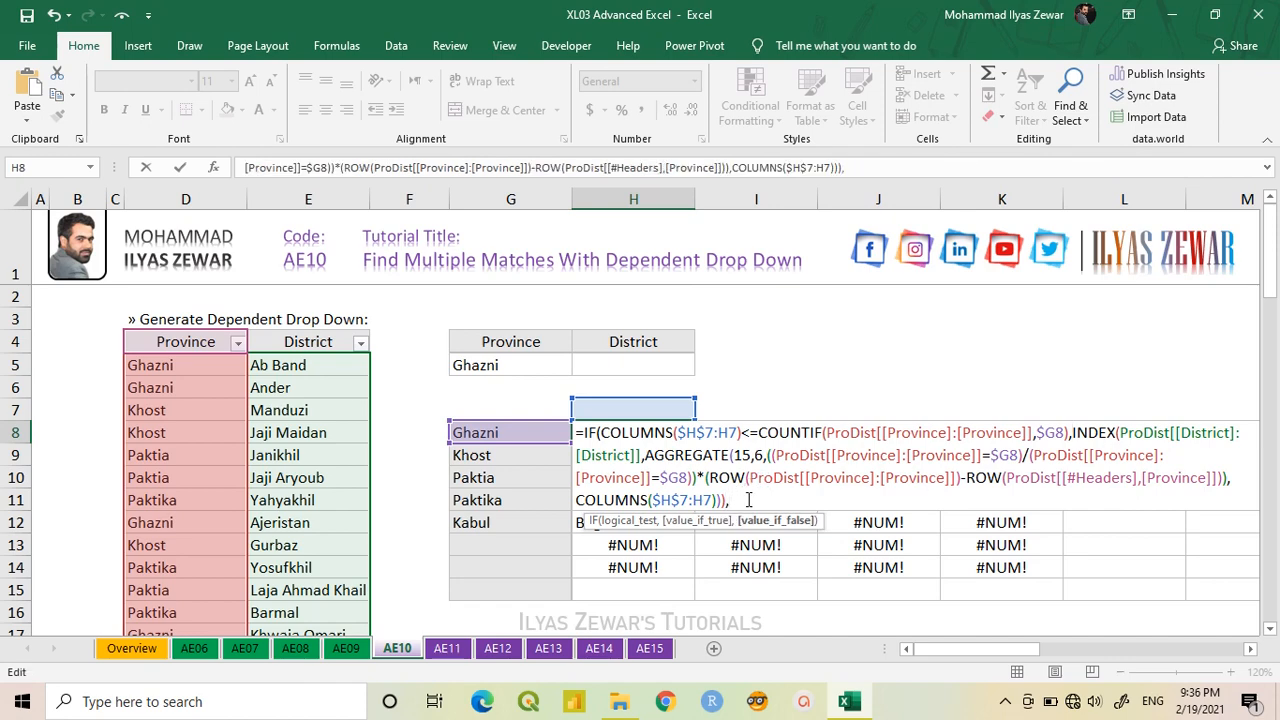
pyautogui.write('"")')
pyautogui.press('Return')
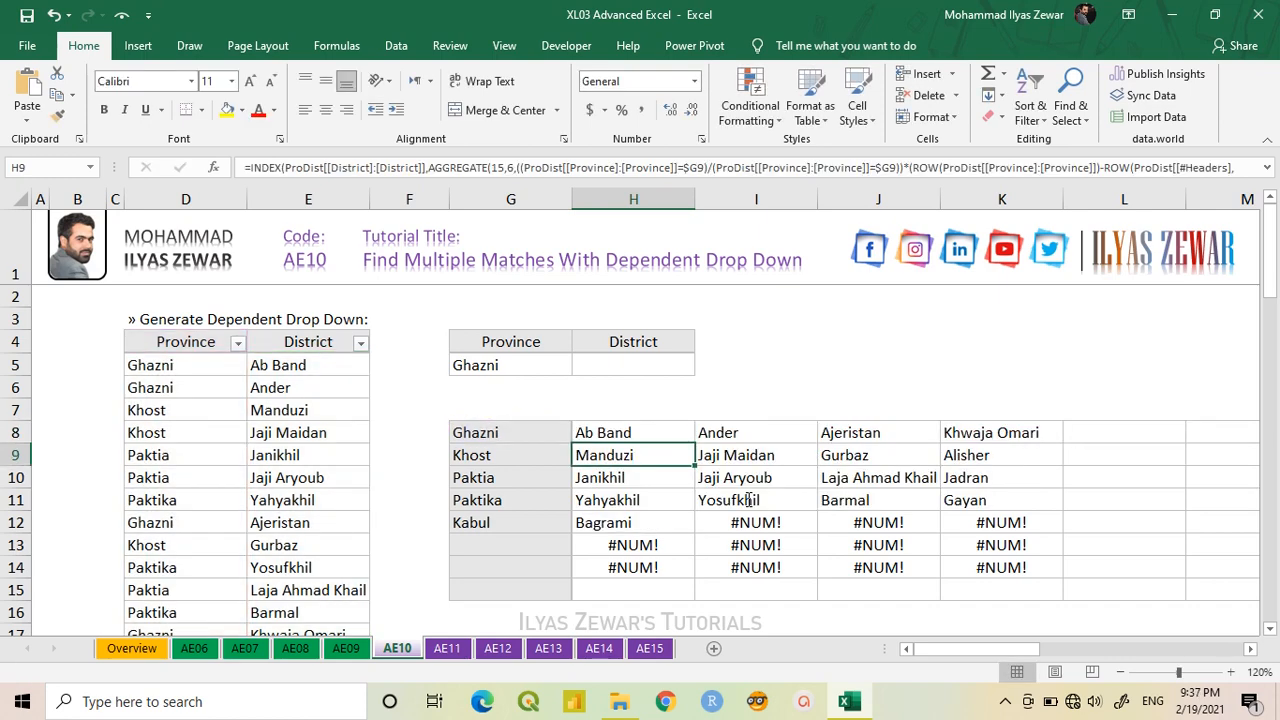
# - Fill the H8 formula down to row 15 and across to column Z
pyautogui.click(668, 433)
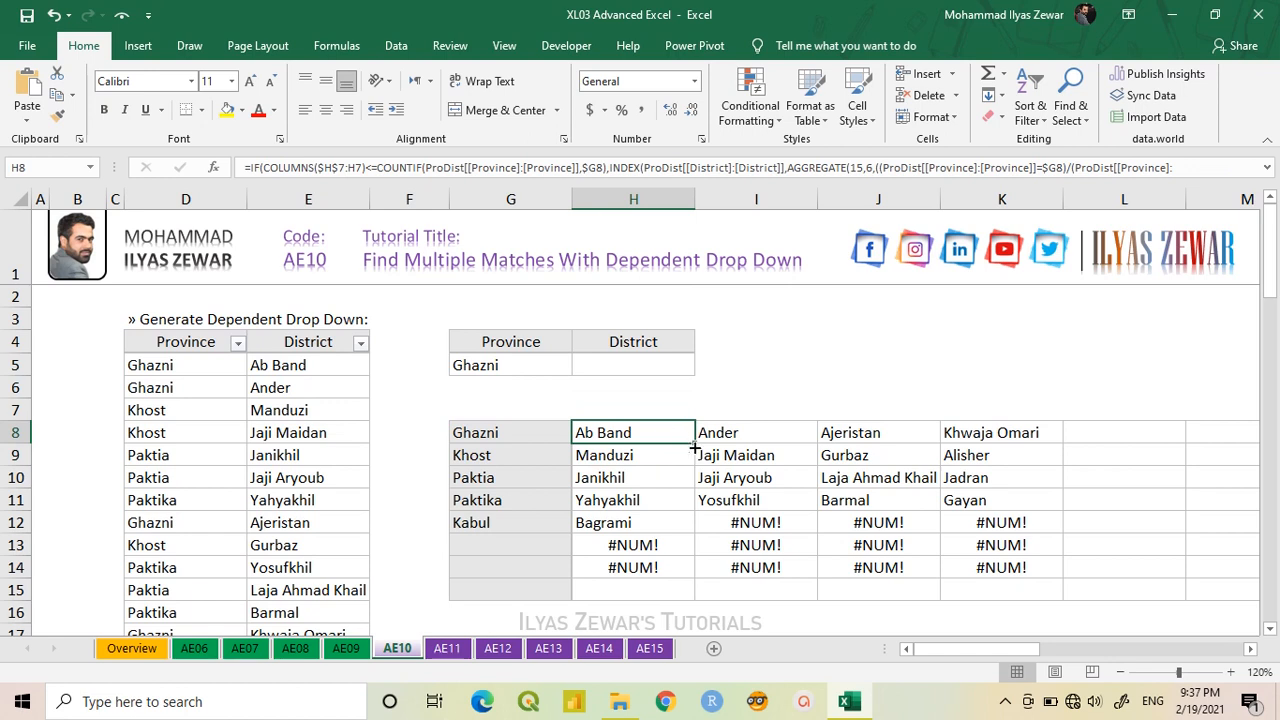
pyautogui.moveTo(694, 445)
pyautogui.mouseDown()
pyautogui.moveTo(1062, 444)
pyautogui.moveTo(1042, 608)
pyautogui.moveTo(1030, 590)
pyautogui.mouseUp()
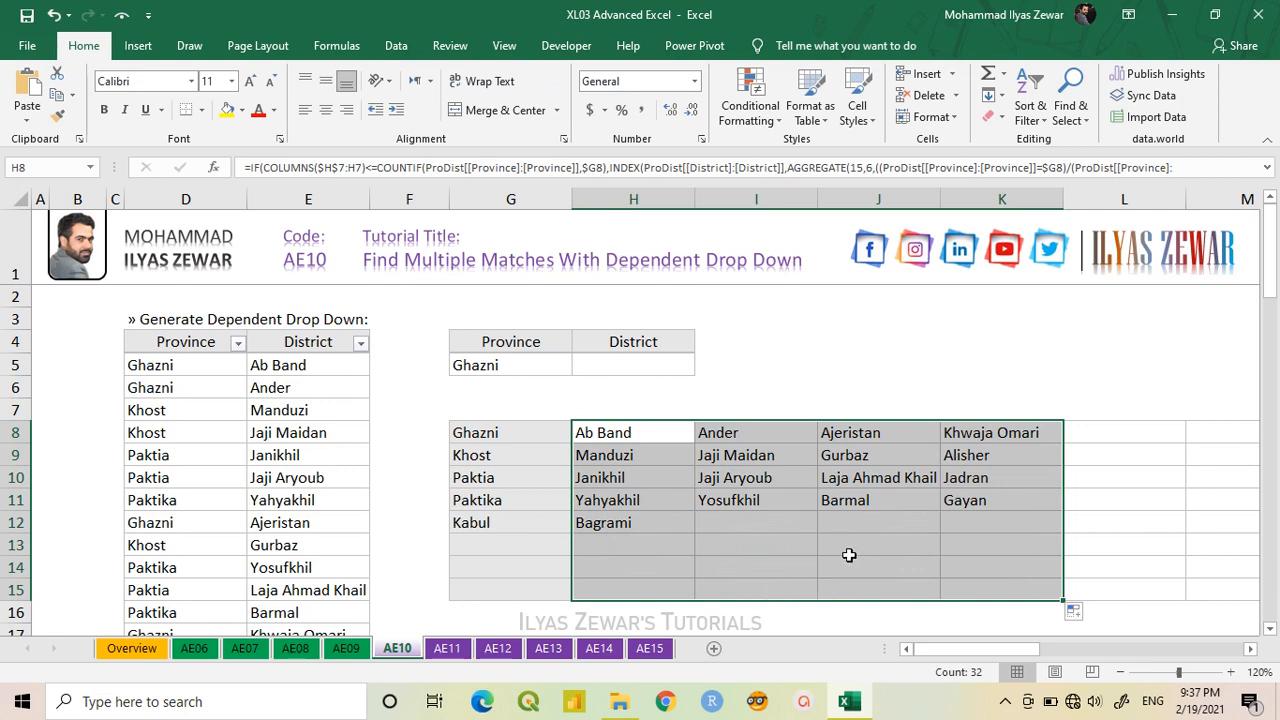
pyautogui.moveTo(1064, 600); pyautogui.dragTo(1104, 575)
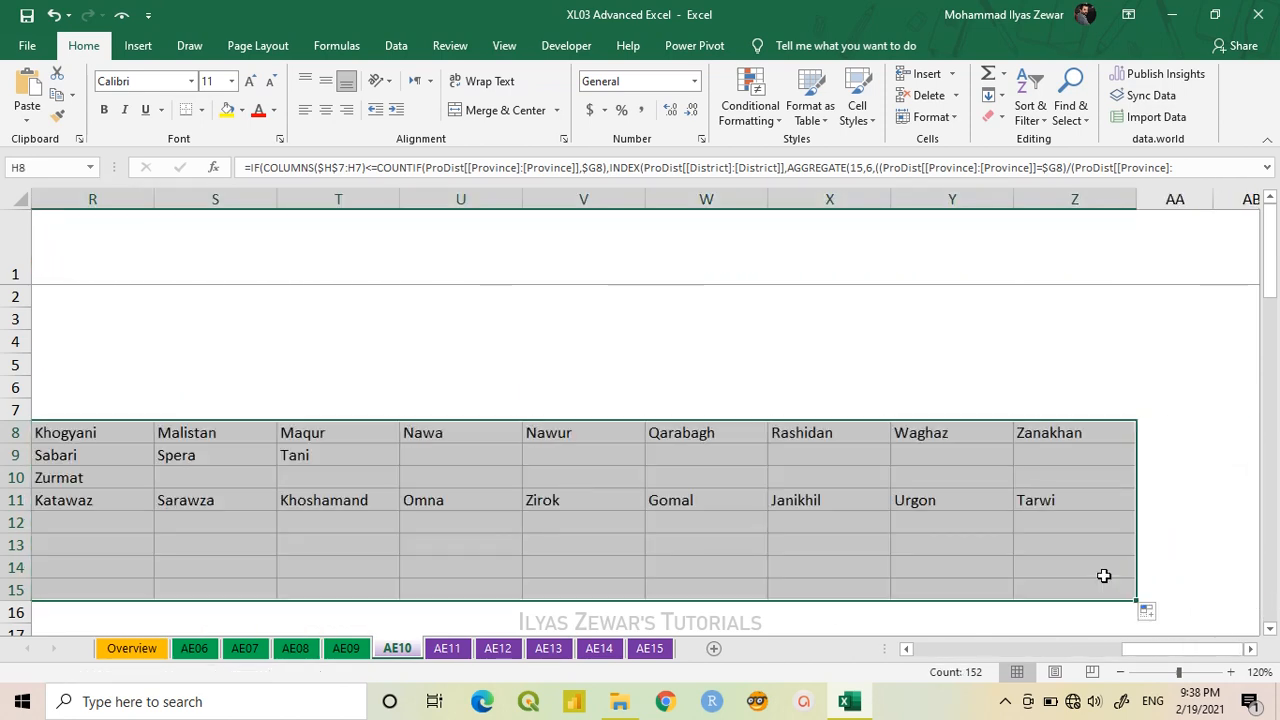
pyautogui.hscroll(-3, 1104, 576)
pyautogui.hscroll(-4, 1104, 575)
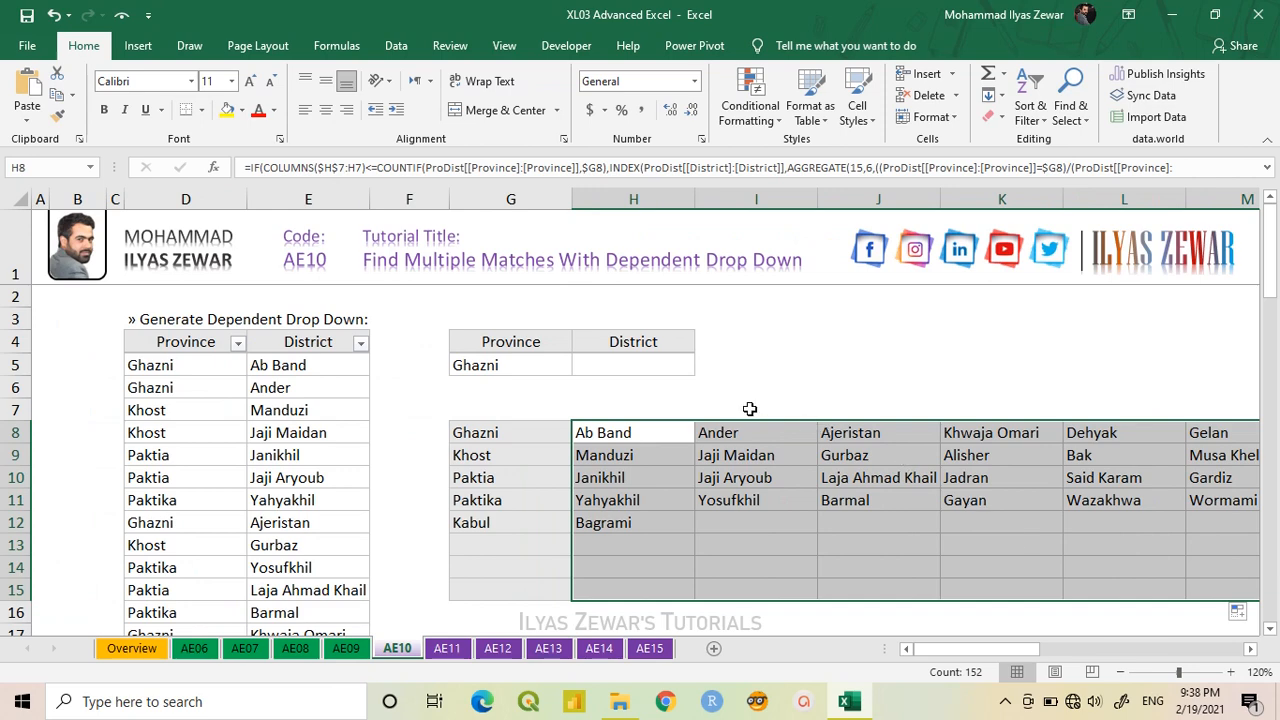
# - Begin an OFFSET formula in the District cell H5 with H7 as its reference
pyautogui.click(648, 369)
pyautogui.write('=')
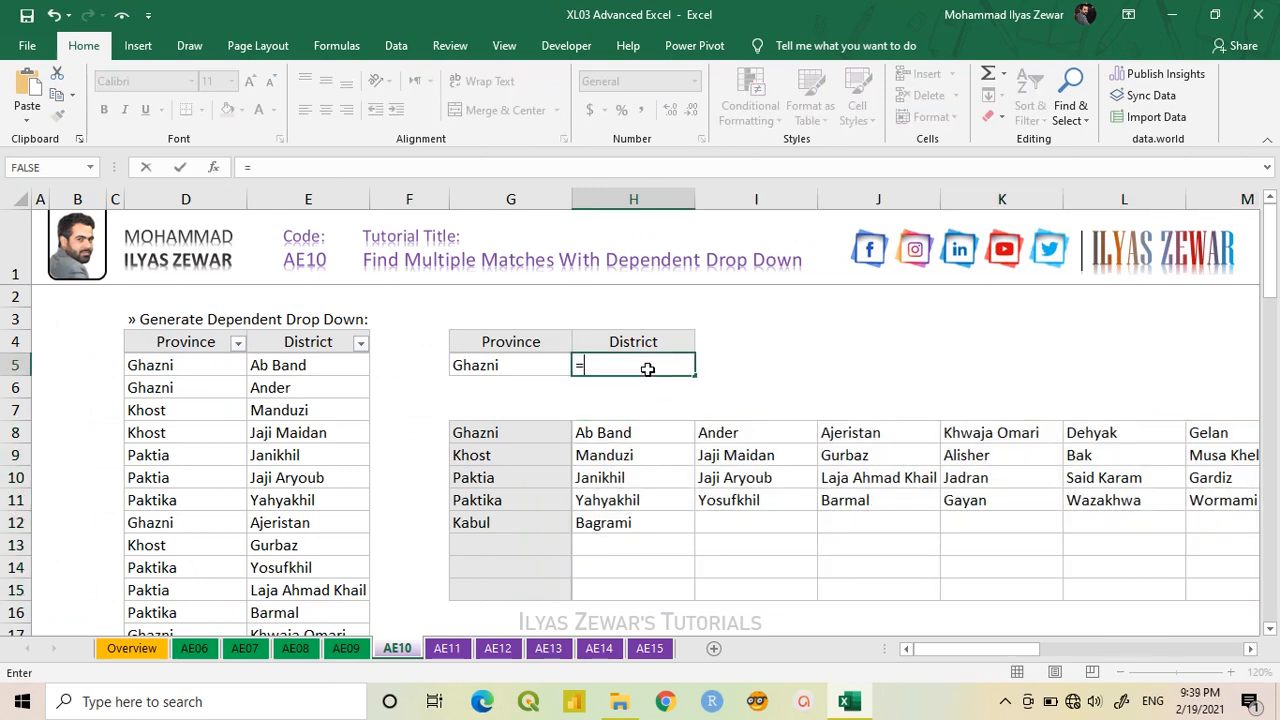
pyautogui.write('of')
pyautogui.press('Tab')
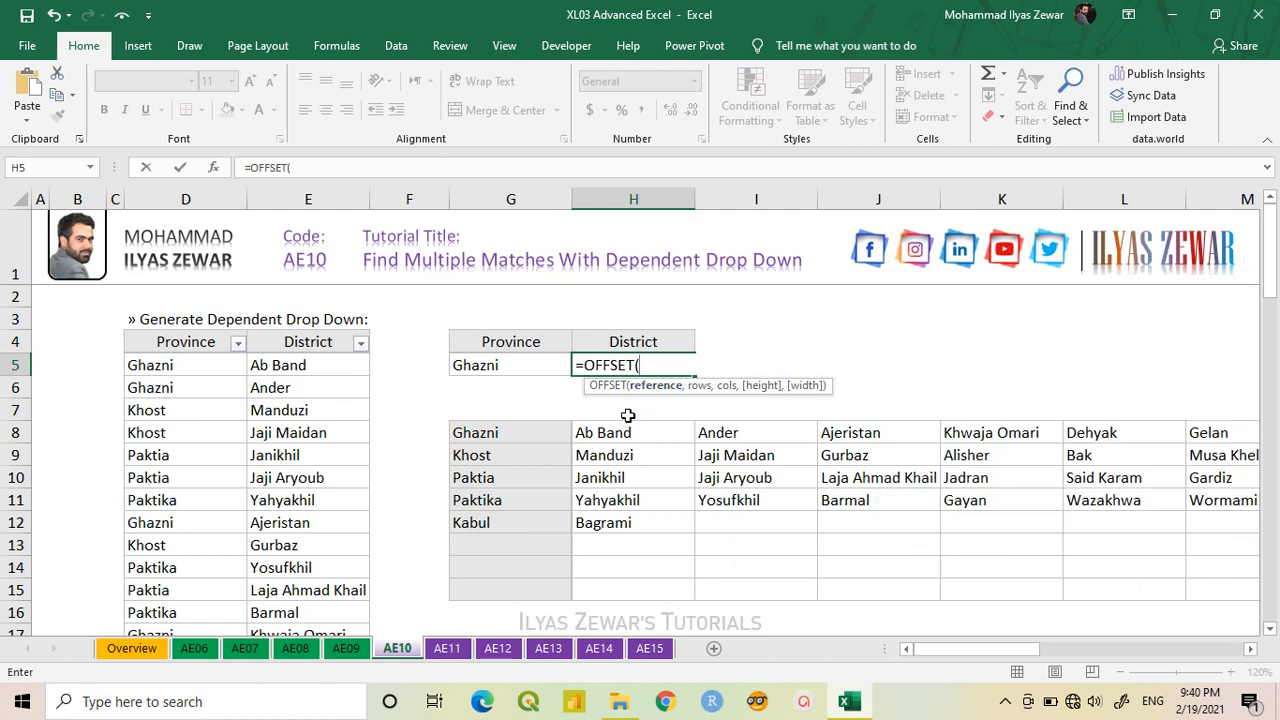
pyautogui.click(628, 412)
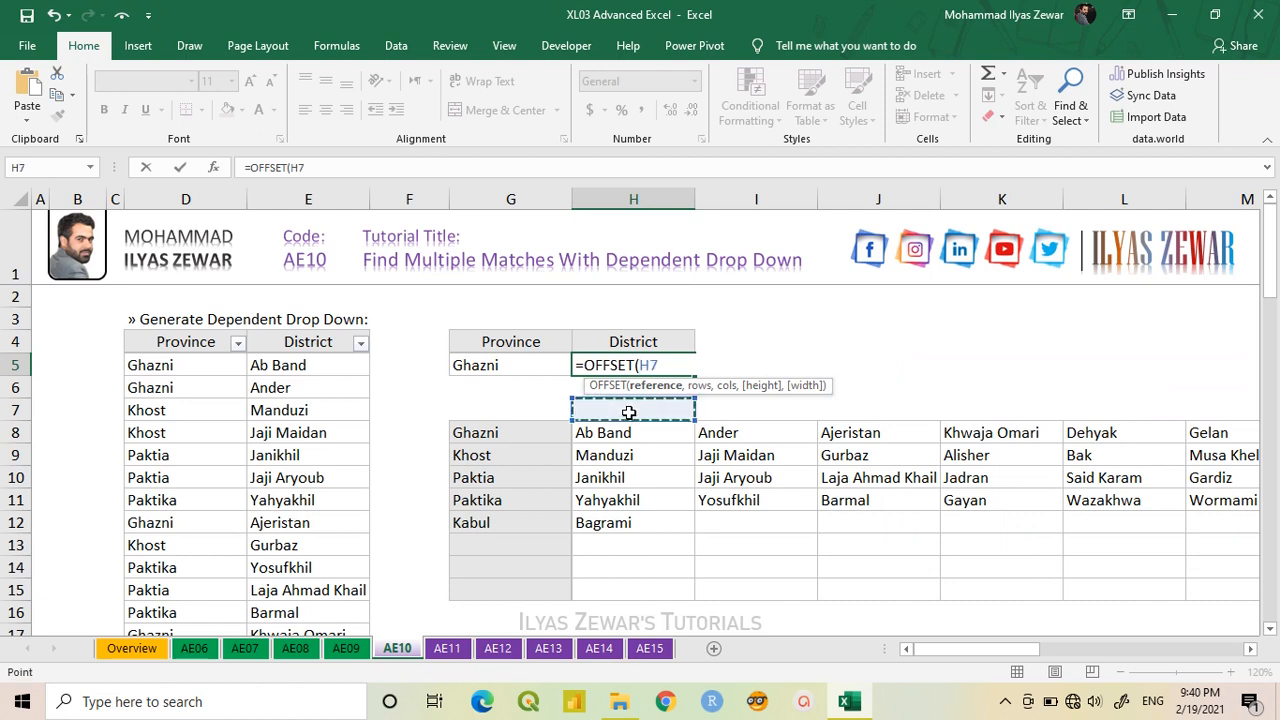
pyautogui.write(',')
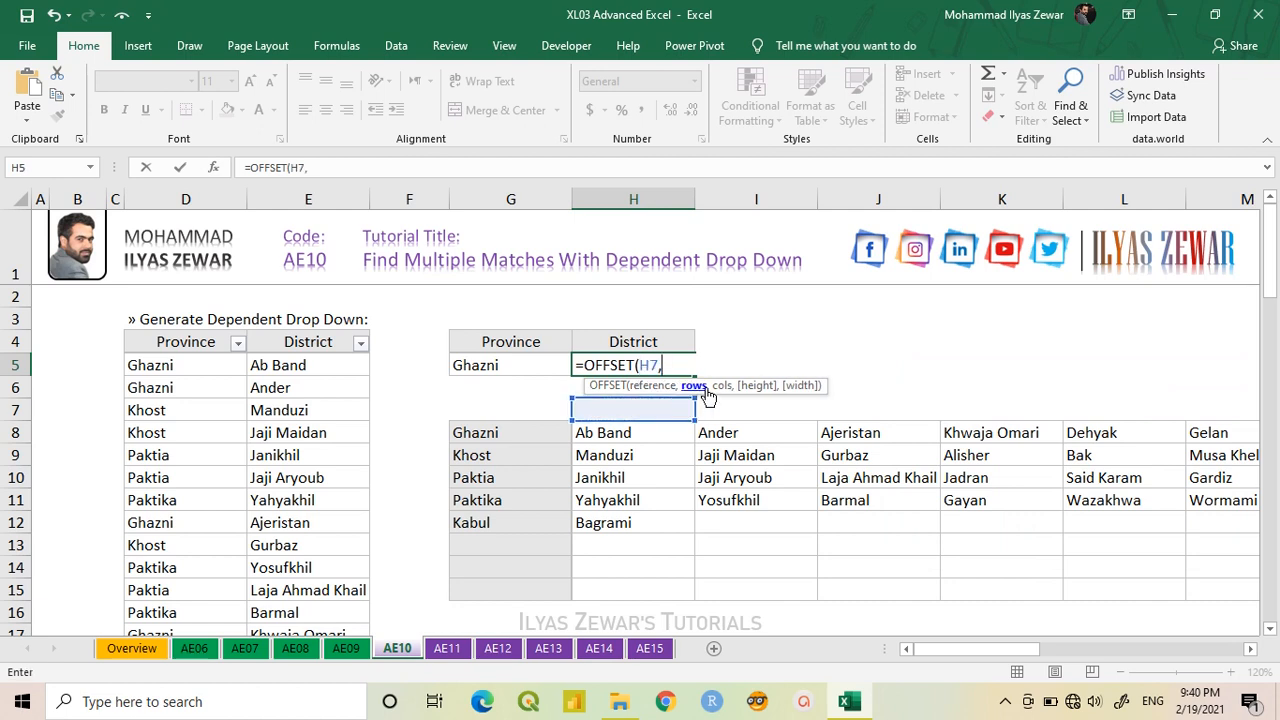
# - Supply the OFFSET rows argument with MATCH(G5,G8:G15,0), using an exact match
pyautogui.write('mat')
pyautogui.press('Tab')
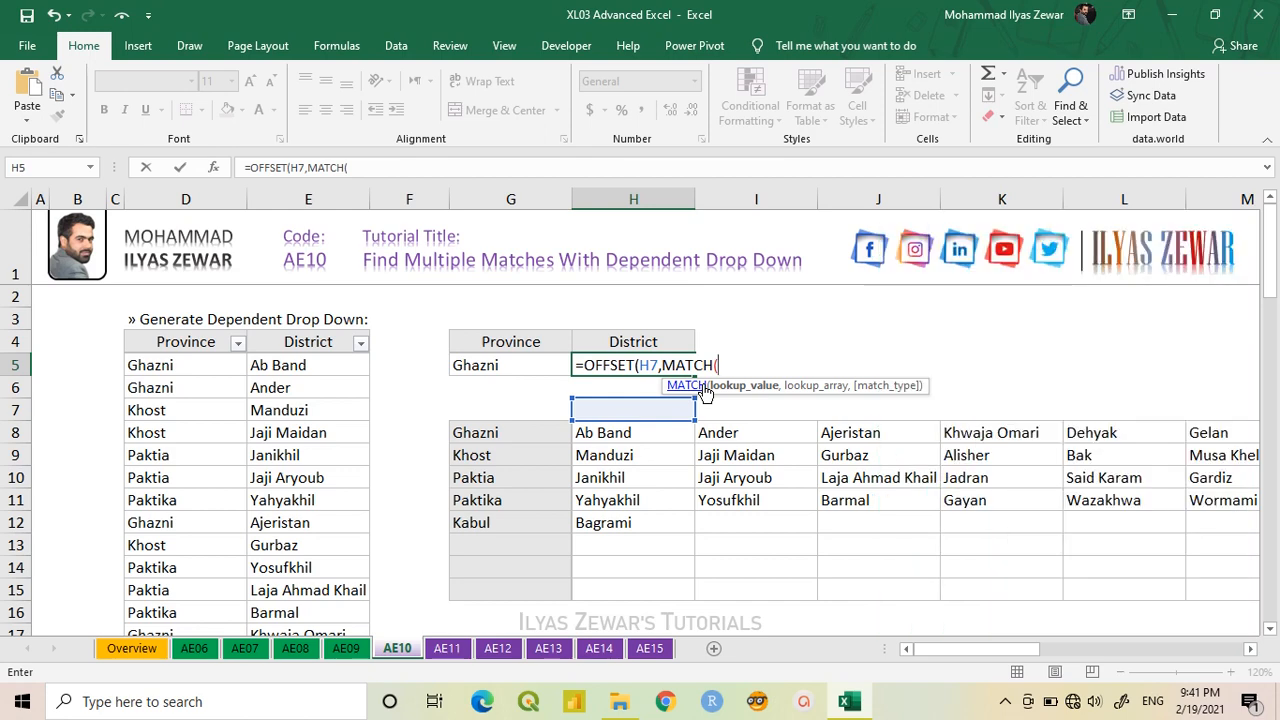
pyautogui.click(518, 362)
pyautogui.write(',')
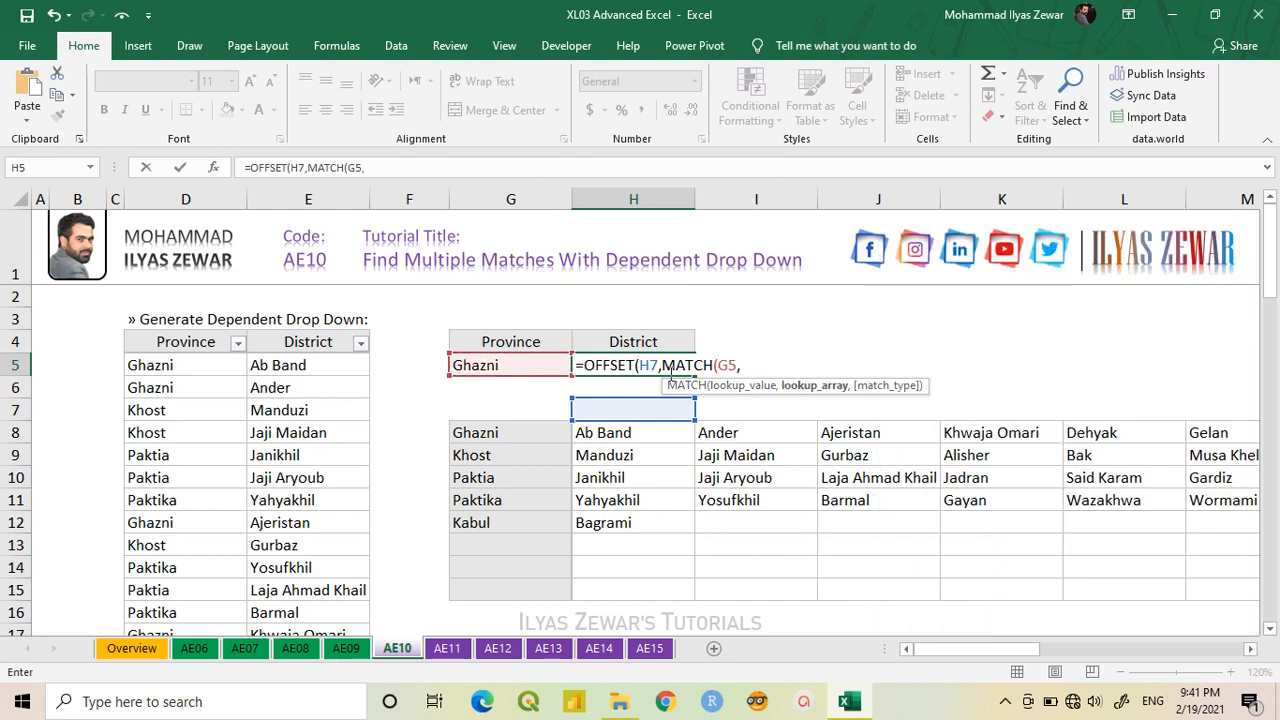
pyautogui.moveTo(532, 430); pyautogui.dragTo(527, 592)
pyautogui.write(',')
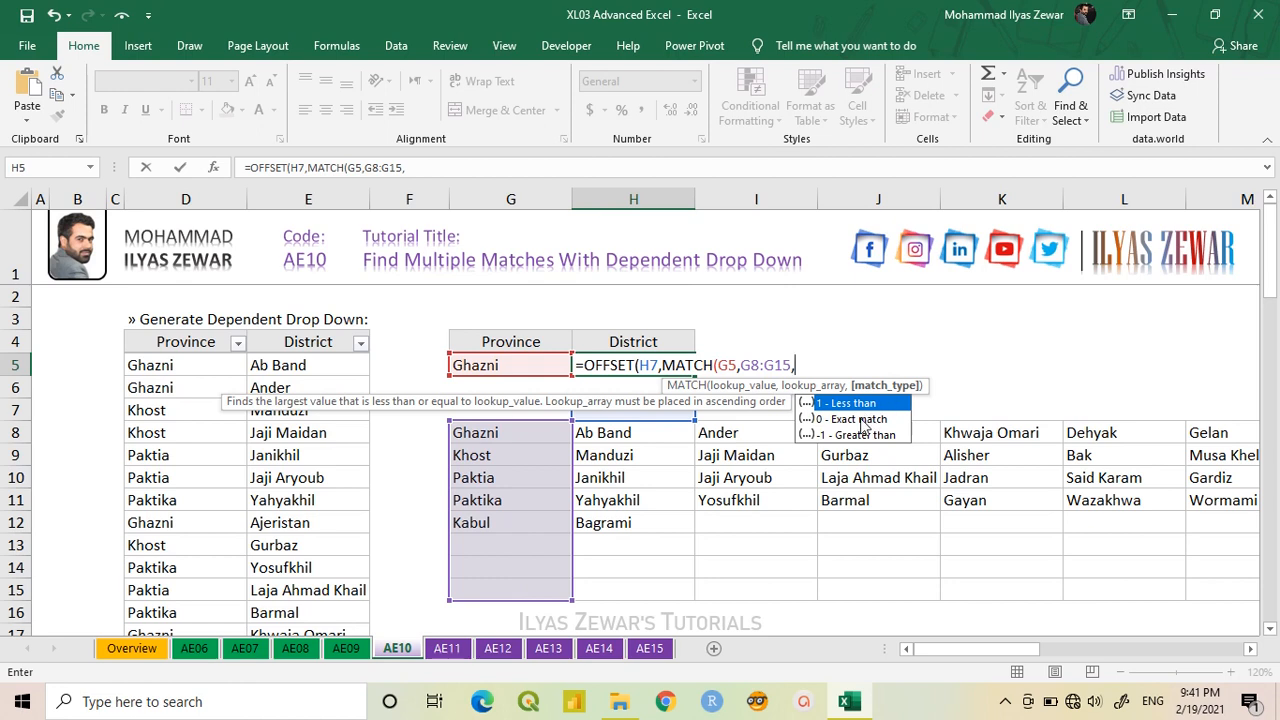
pyautogui.doubleClick(855, 419)
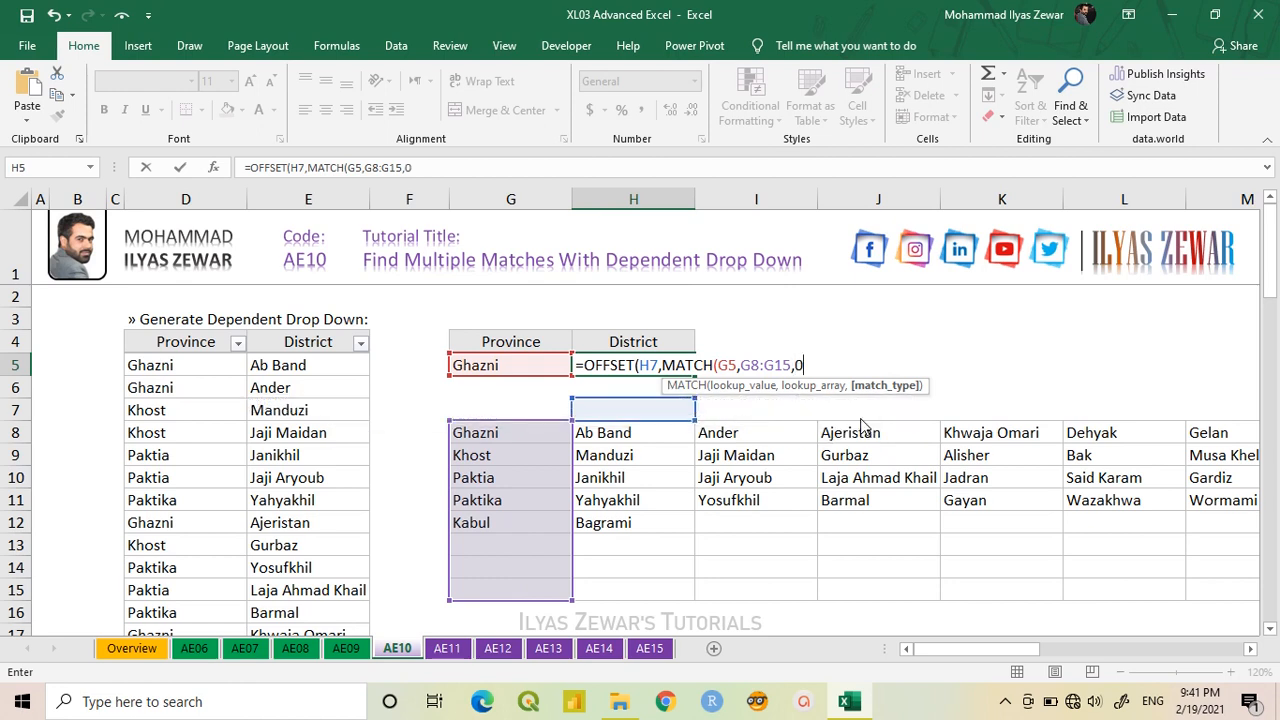
pyautogui.write('),')
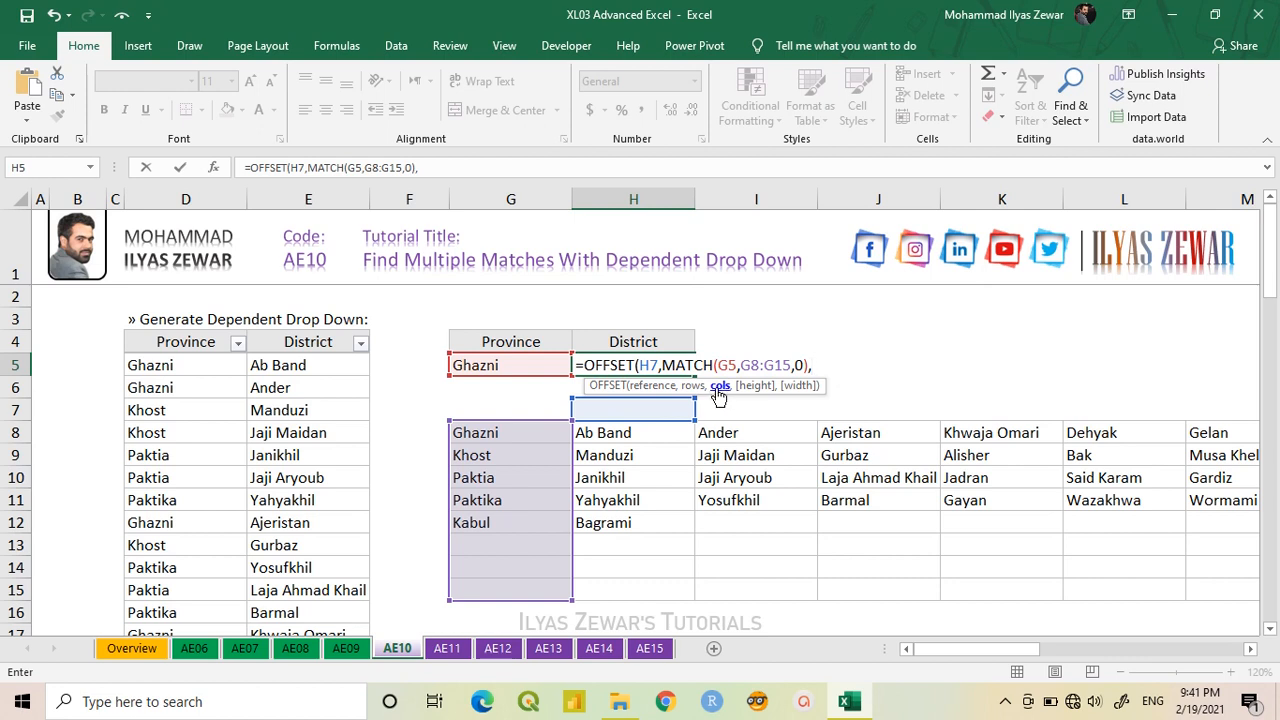
# - Leave the OFFSET columns argument blank, set height to 1 and width to 19, and close the function
pyautogui.write(',')
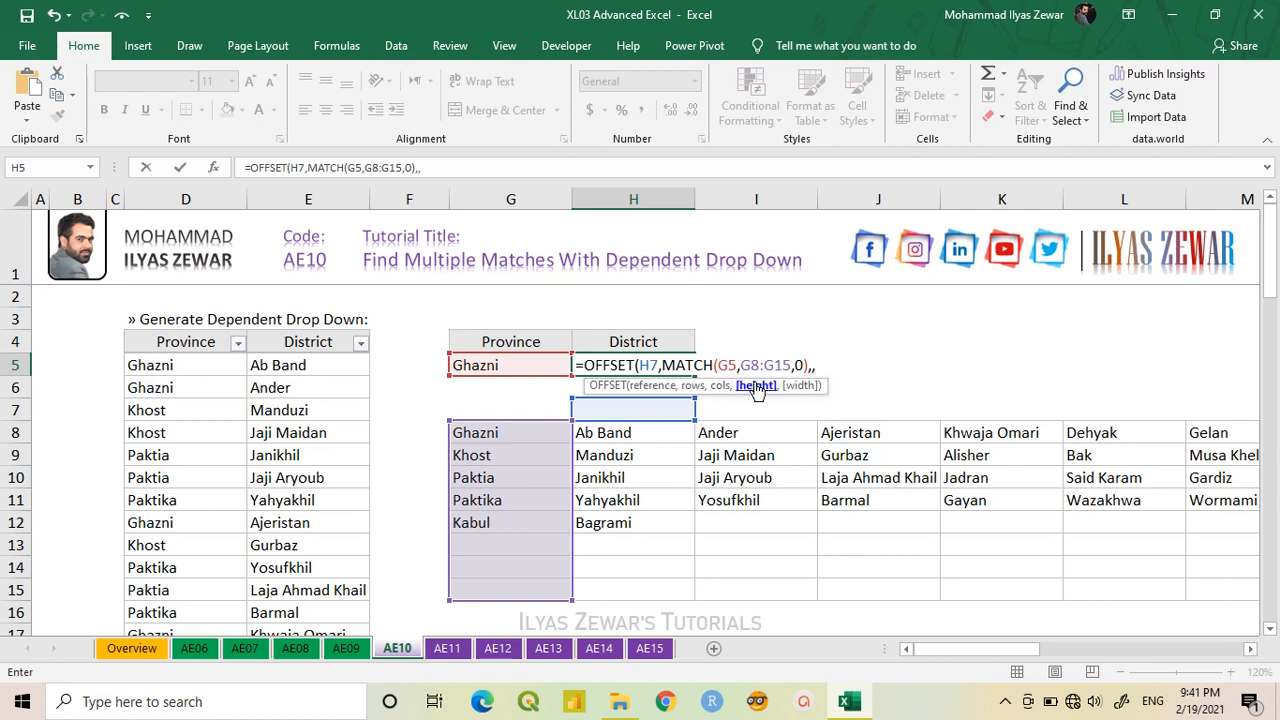
pyautogui.write('1')
pyautogui.write(',')
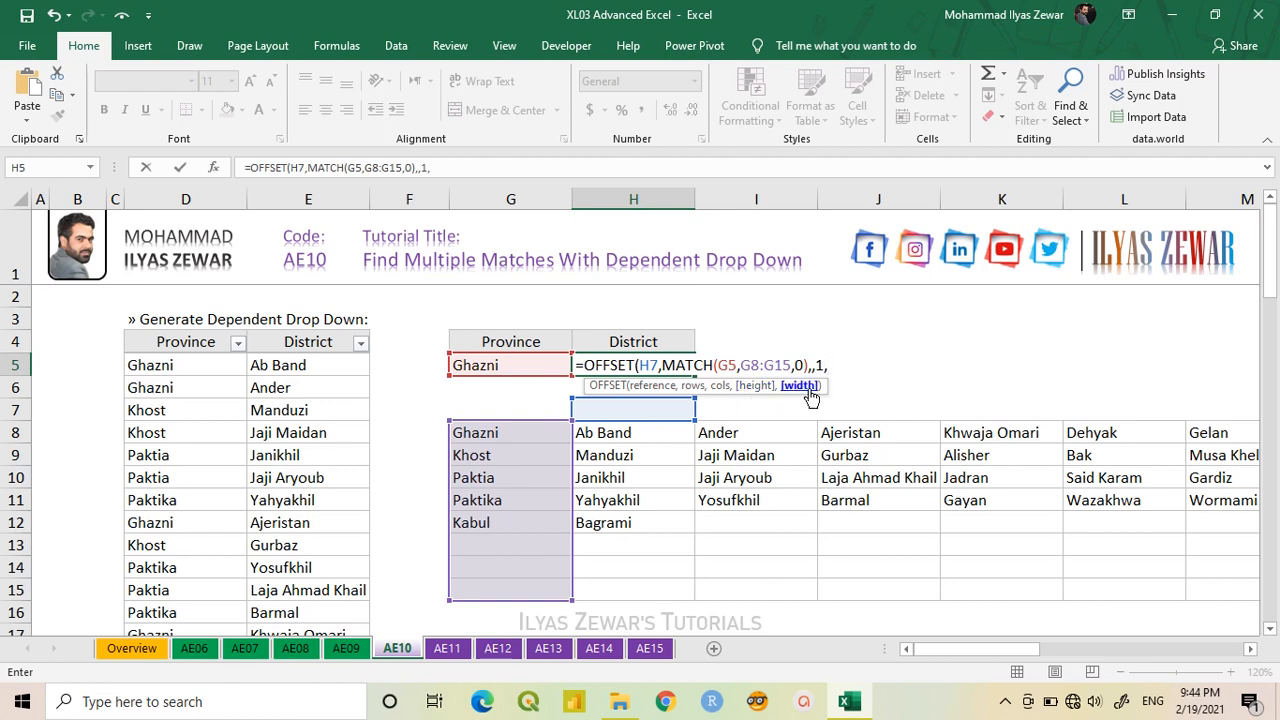
pyautogui.write('19)')
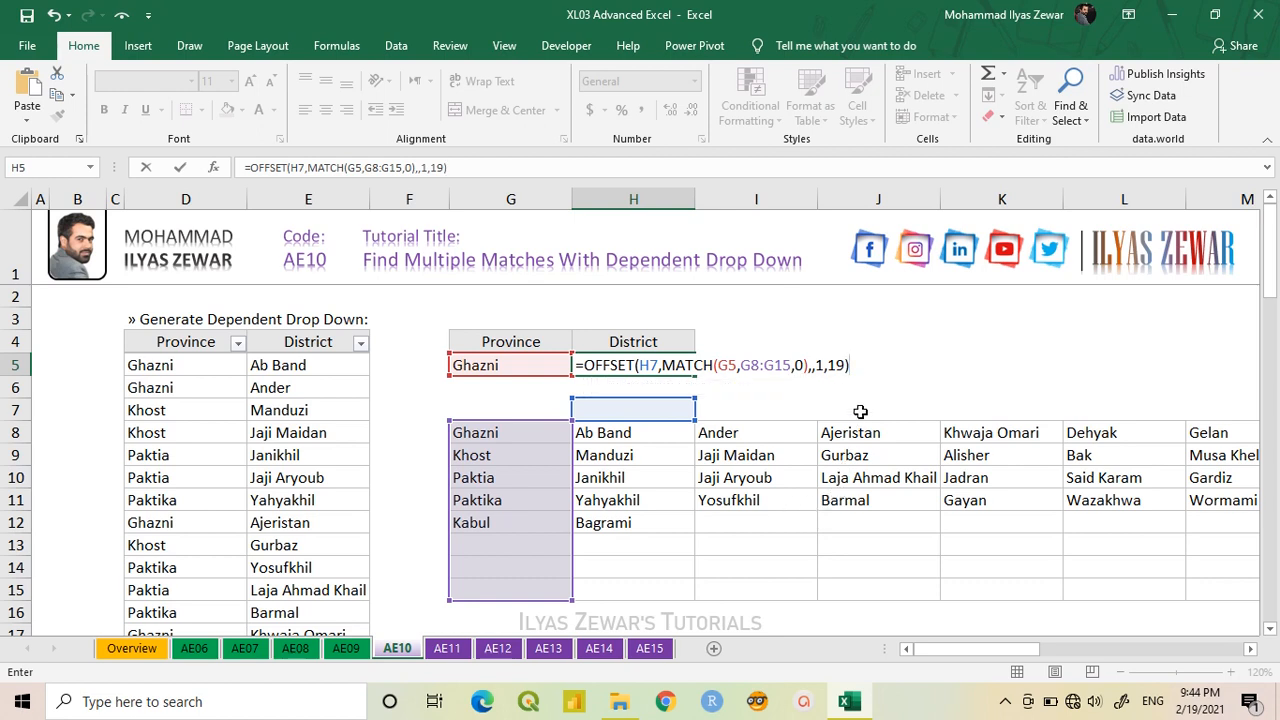
# - Evaluate the OFFSET expression in H5 to preview its array, and restore the formula before committing it
pyautogui.moveTo(851, 366); pyautogui.dragTo(586, 374)
pyautogui.press('F9')
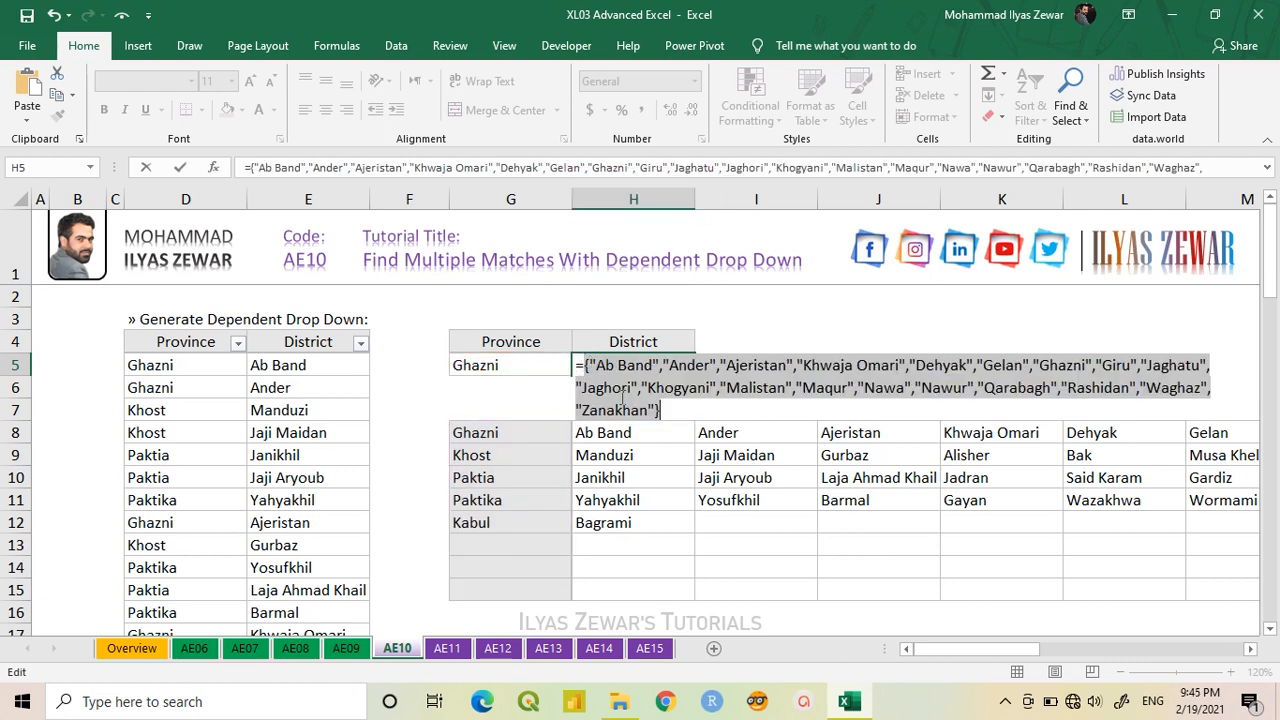
pyautogui.hotkey('ctrl', 'z')
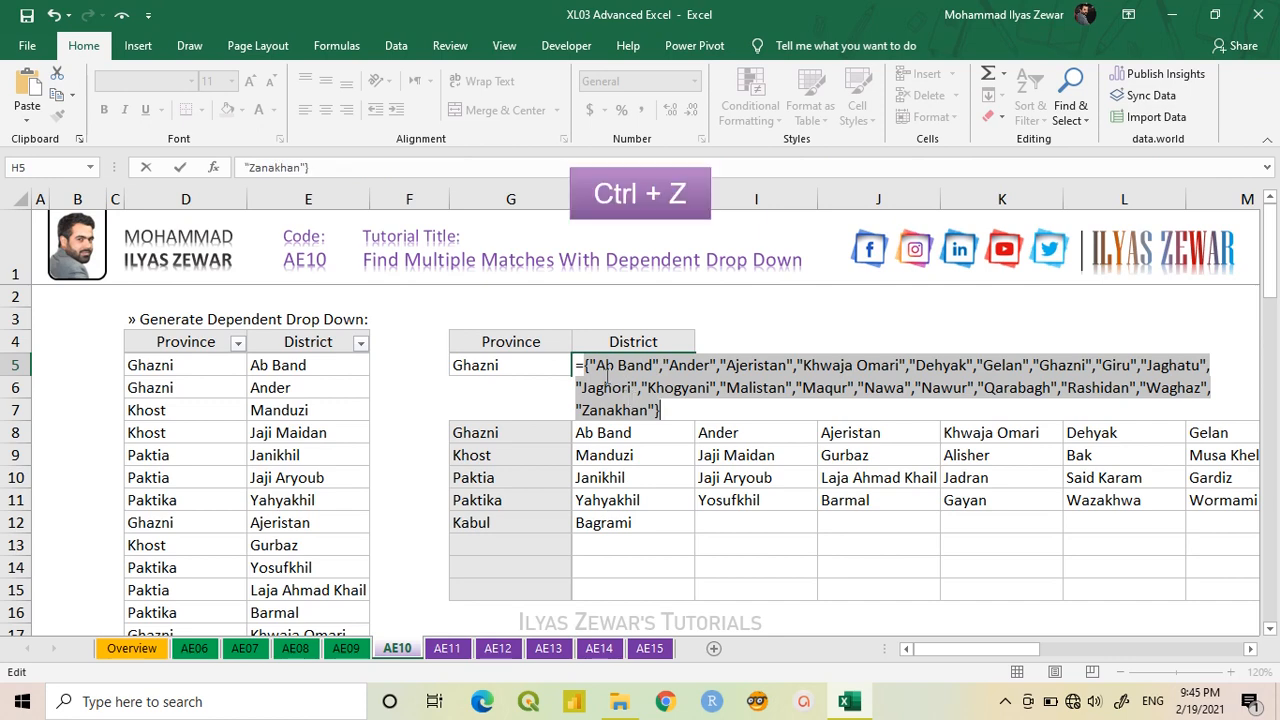
pyautogui.click(607, 385)
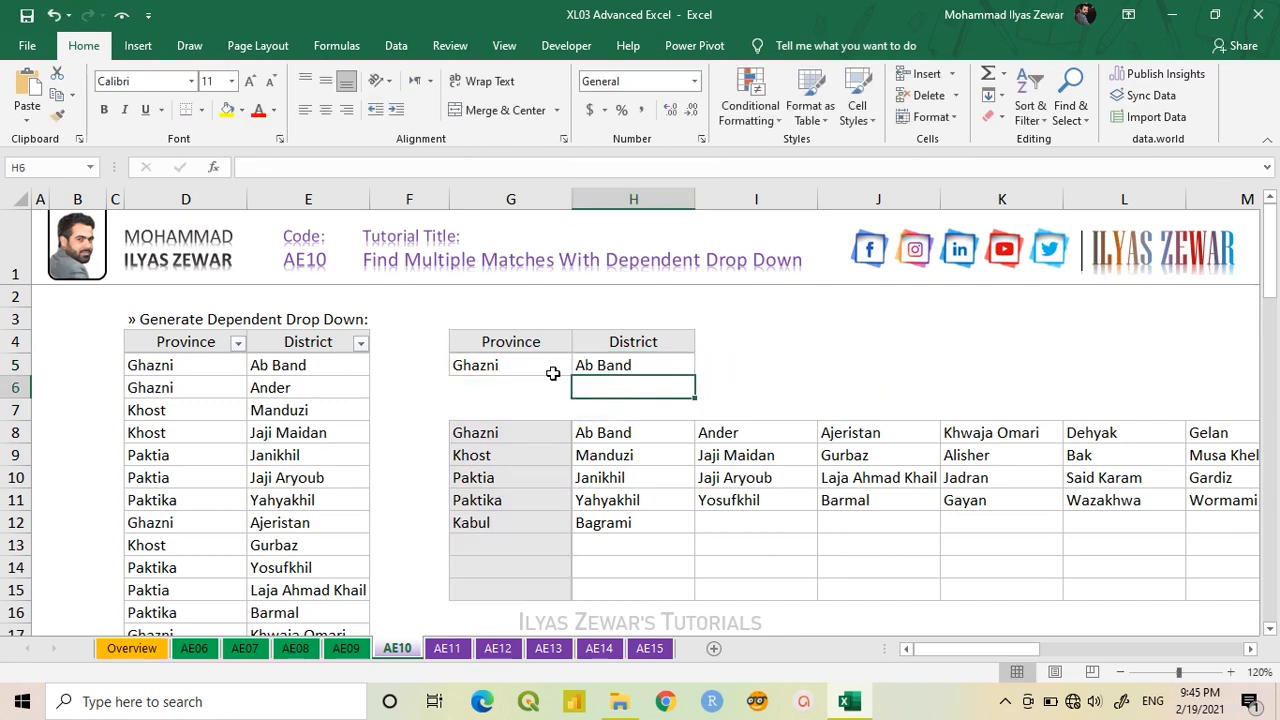
# - Choose Khost as the province in G5
pyautogui.click(534, 366)
pyautogui.click(580, 368)
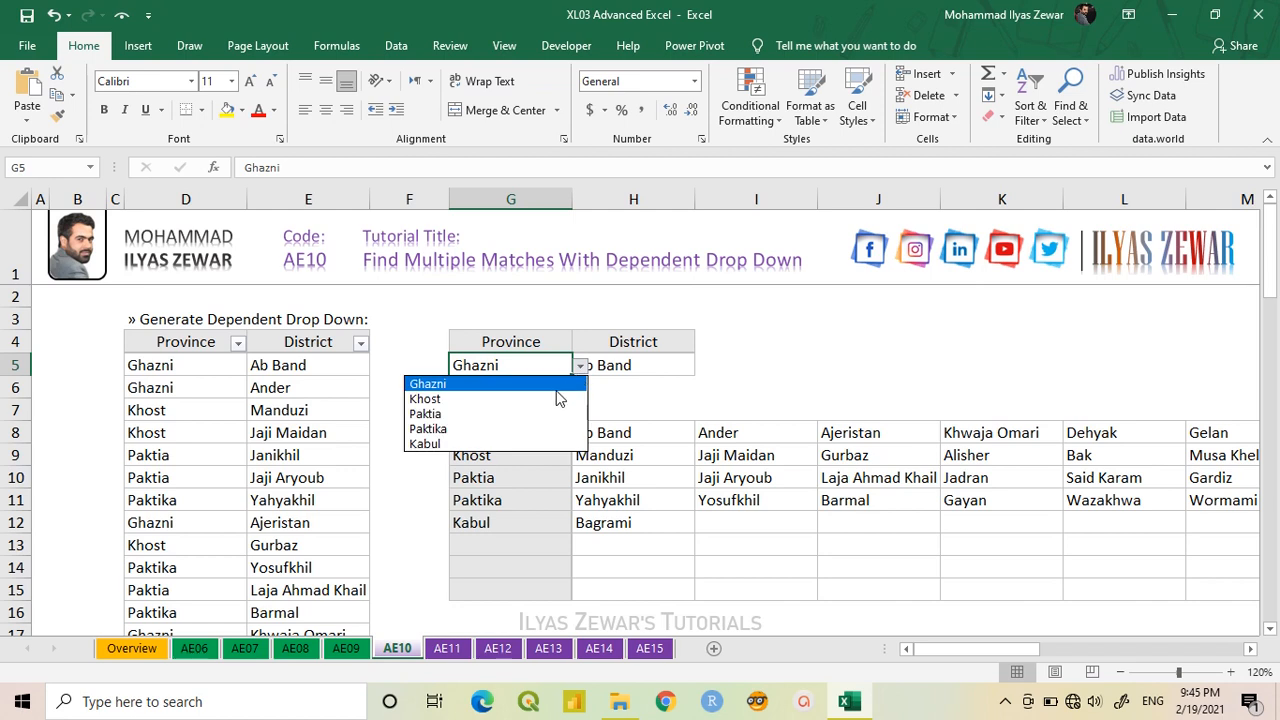
pyautogui.click(550, 400)
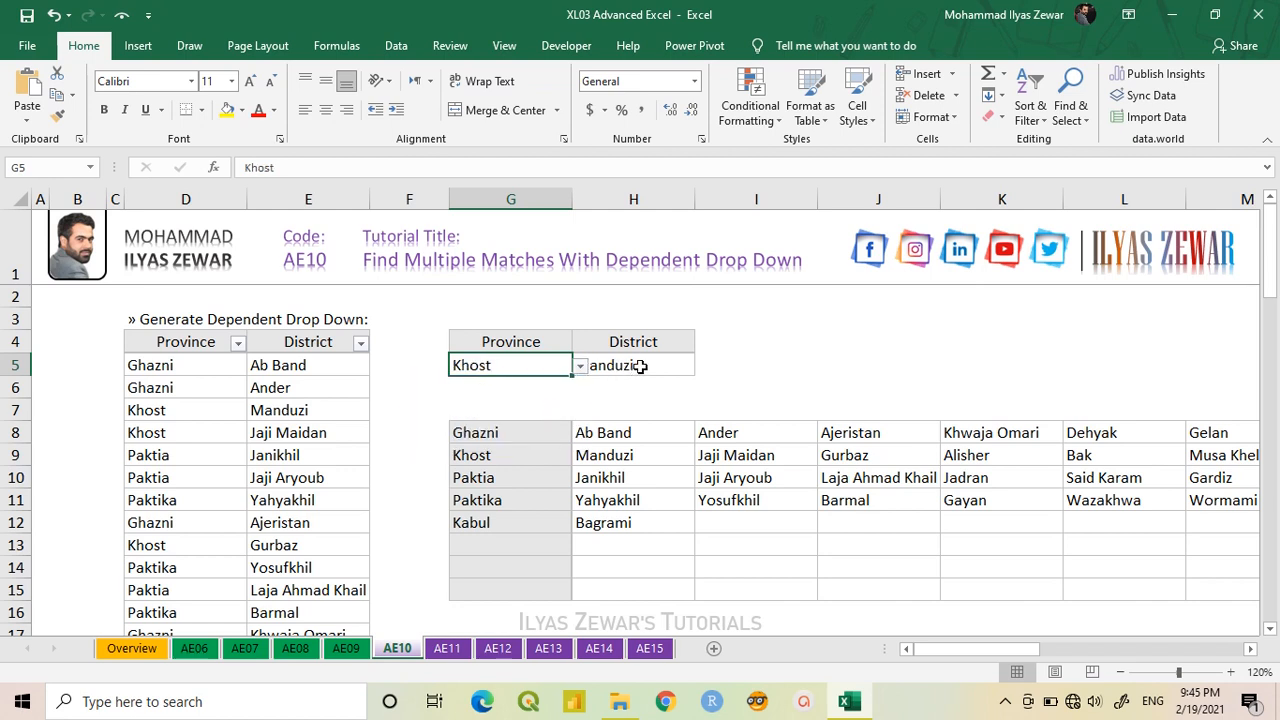
# - Evaluate the H5 OFFSET expression for Khost to inspect its array, and revert it to the formula
pyautogui.doubleClick(640, 366)
pyautogui.moveTo(855, 366); pyautogui.dragTo(581, 376)
pyautogui.press('F9')
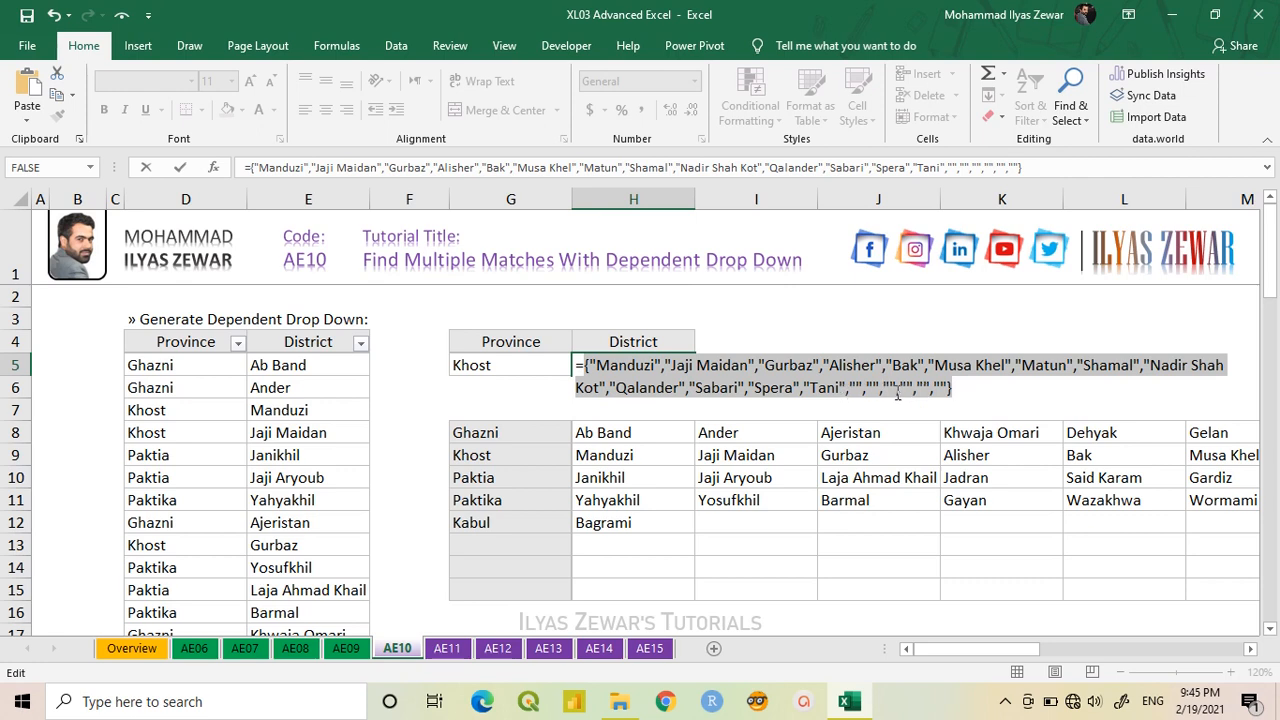
pyautogui.hotkey('ctrl', 'z')
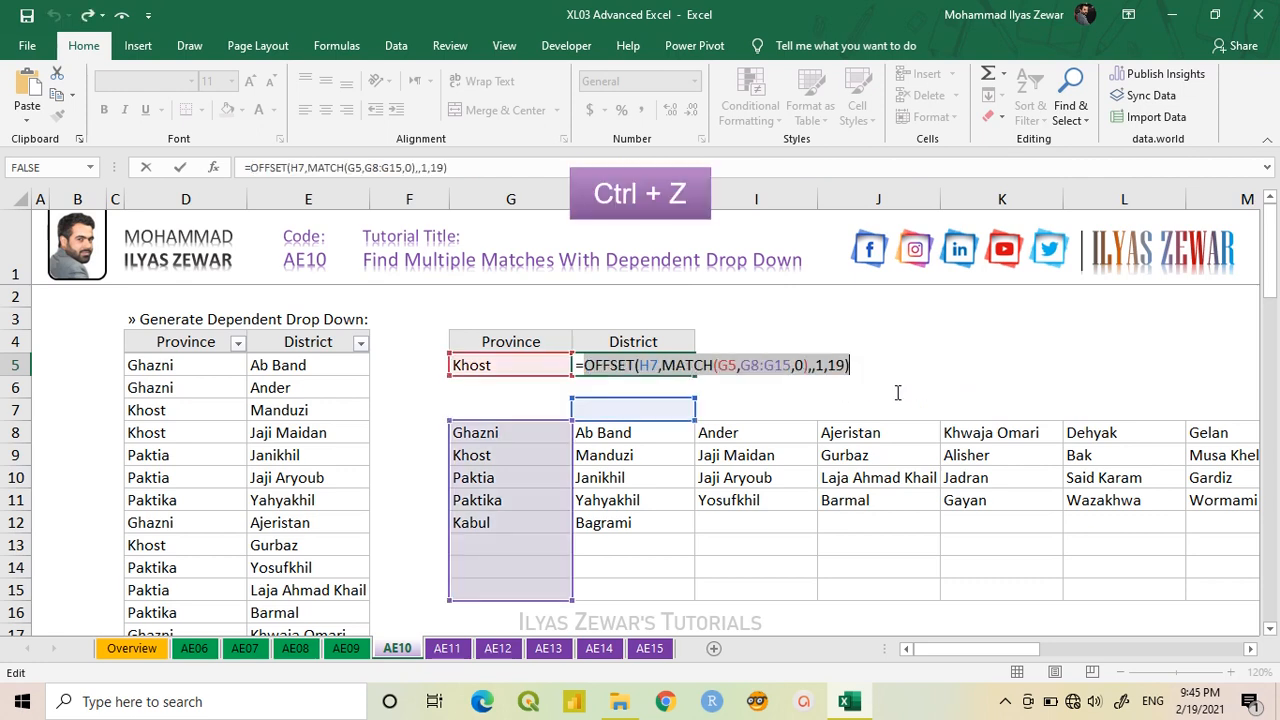
# - Replace the width value 19 in the H5 OFFSET formula with a COUNTIF function
pyautogui.click(843, 364)
pyautogui.hotkey('shift', 'Left')
pyautogui.hotkey('shift', 'Left')
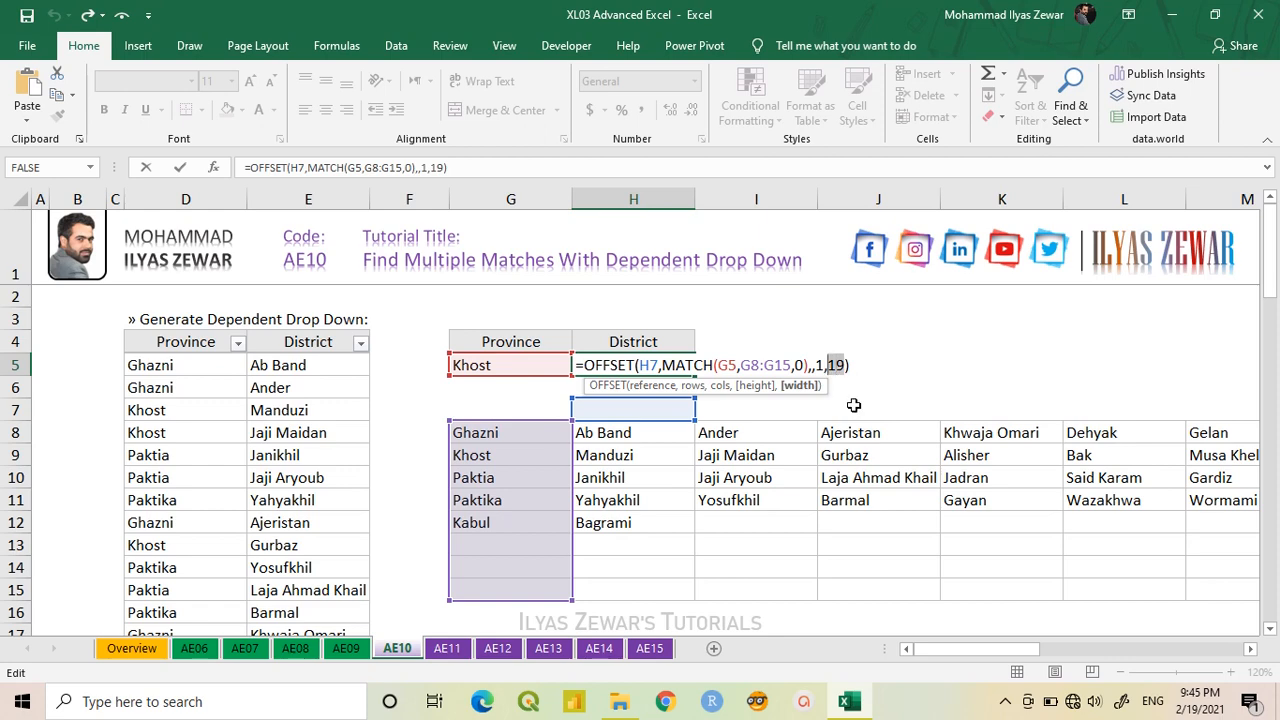
pyautogui.write('count')
pyautogui.press('Down')
pyautogui.press('Down')
pyautogui.press('Down')
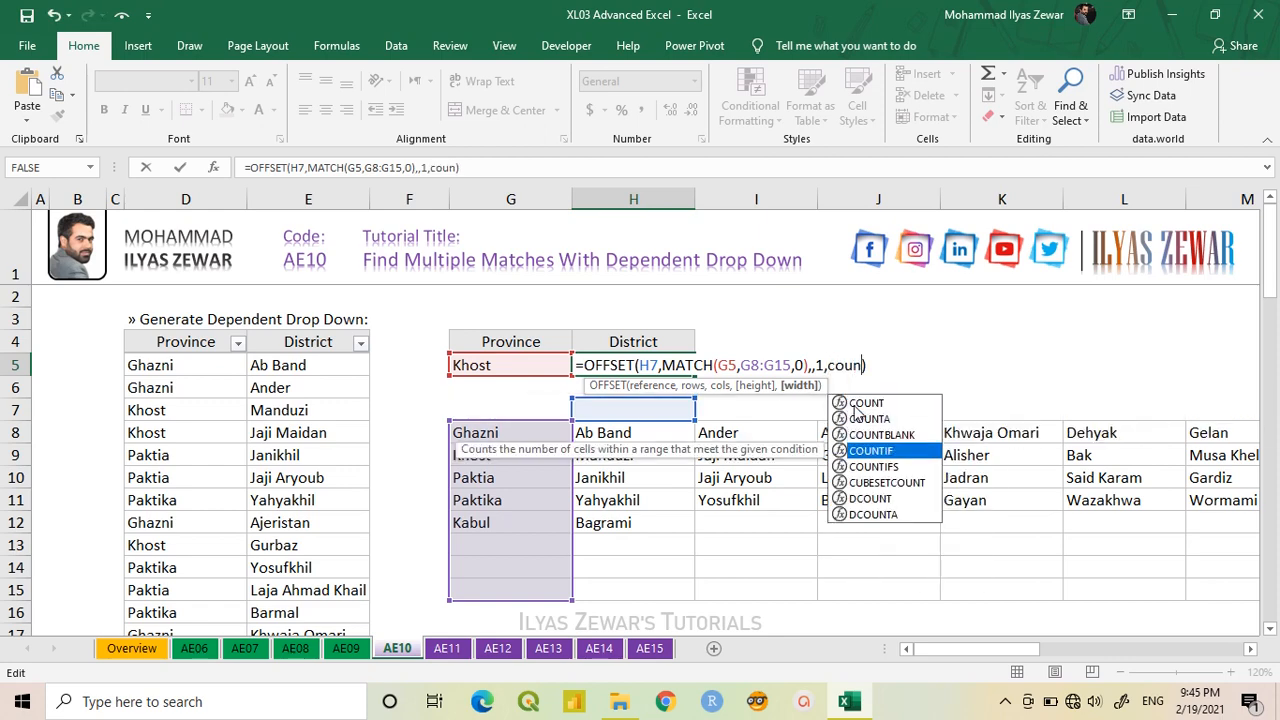
pyautogui.press('Tab')
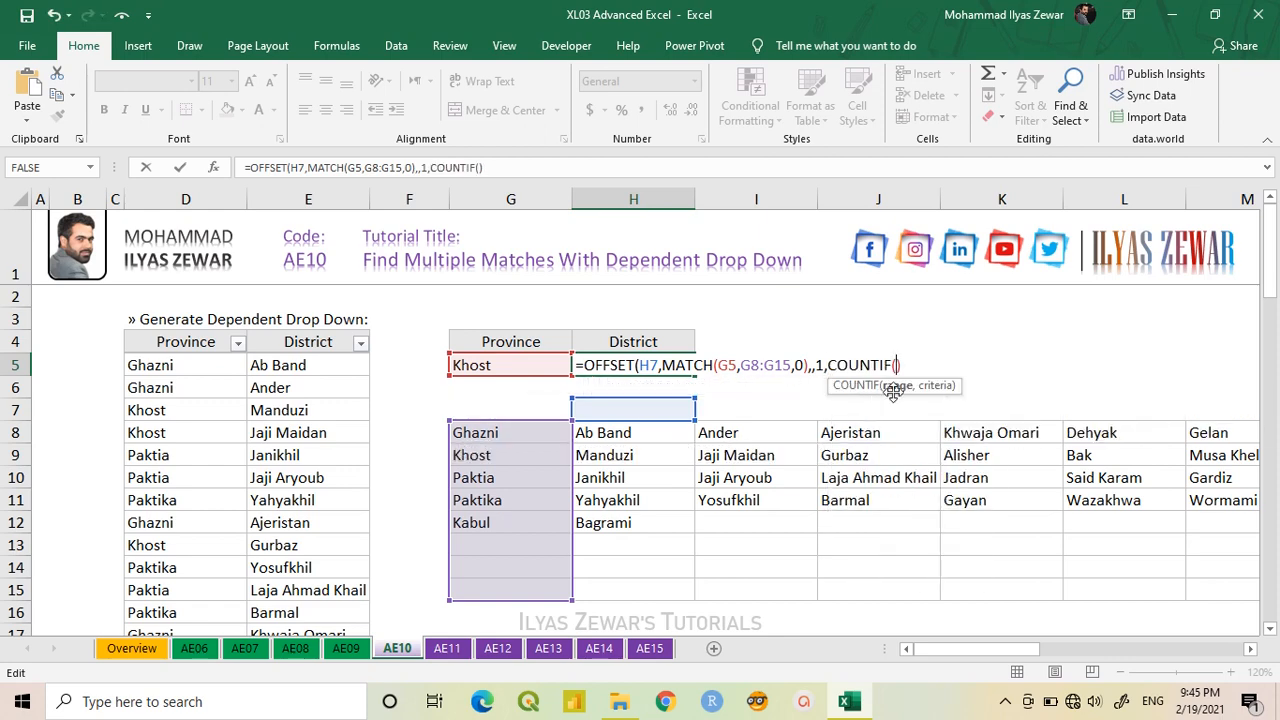
# - Nest an OFFSET function as the COUNTIF range, with H7 as its reference
pyautogui.write('off')
pyautogui.press('Tab')
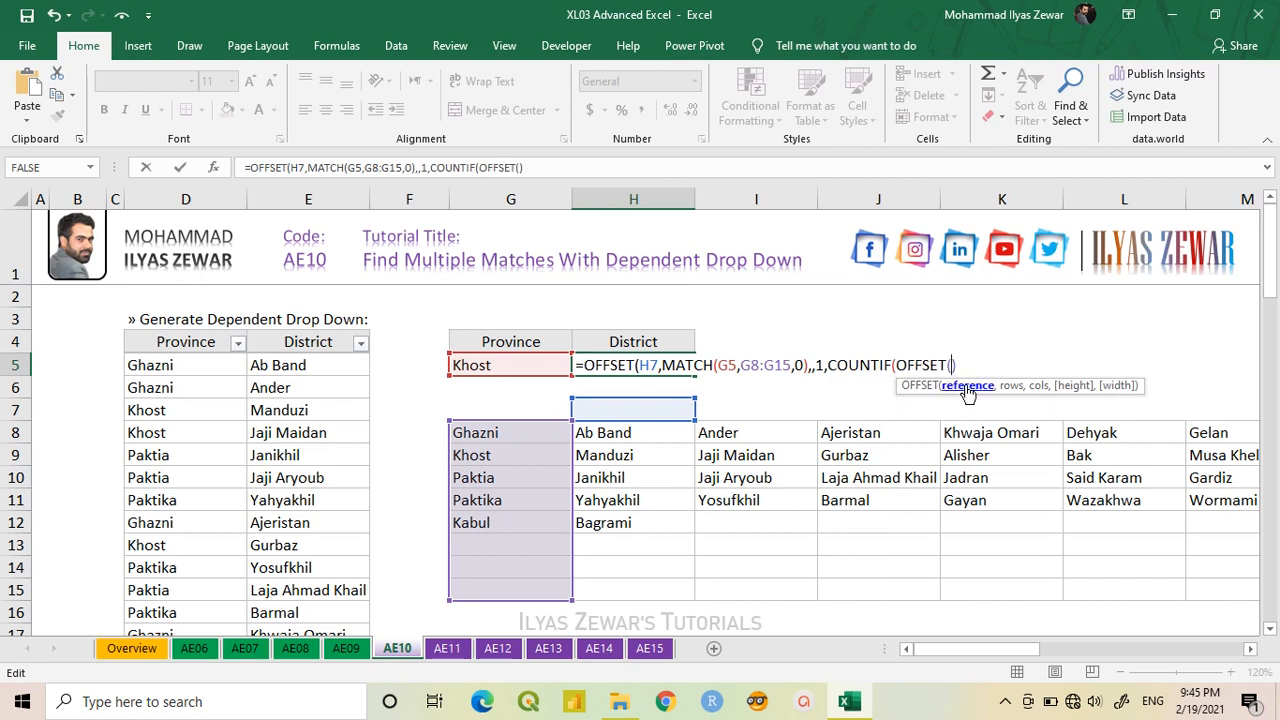
pyautogui.click(662, 410)
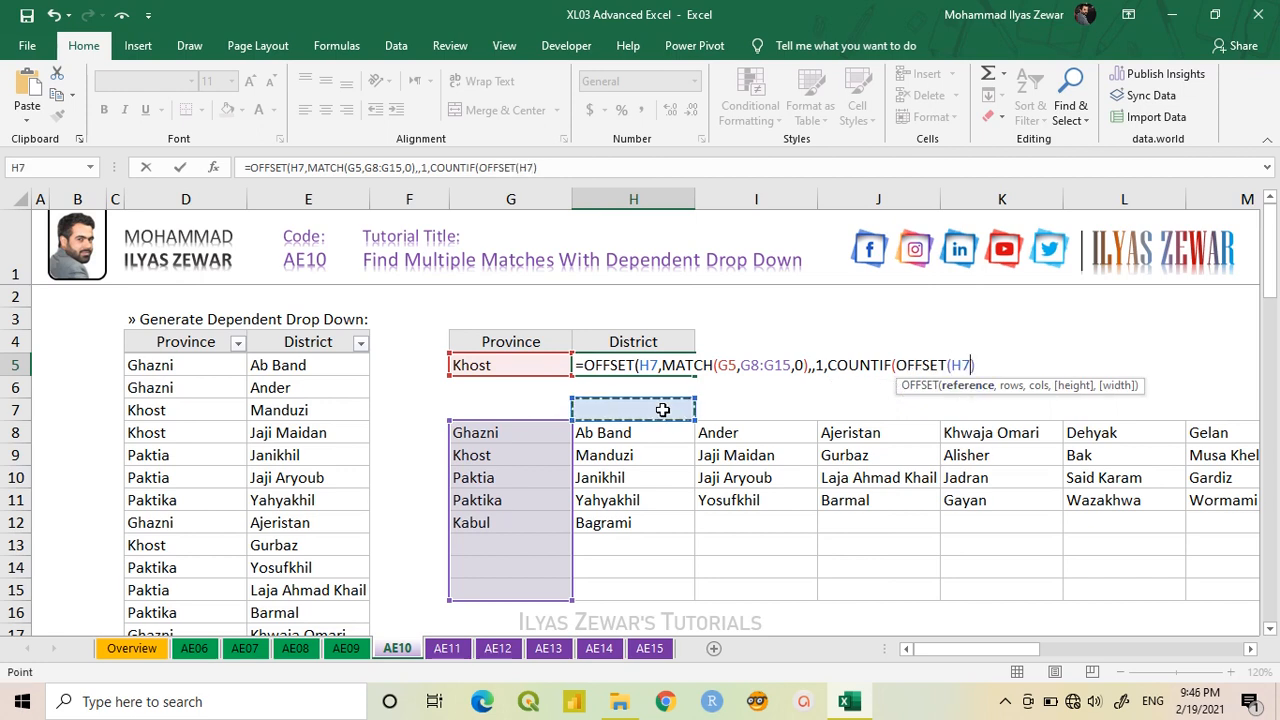
pyautogui.write(',')
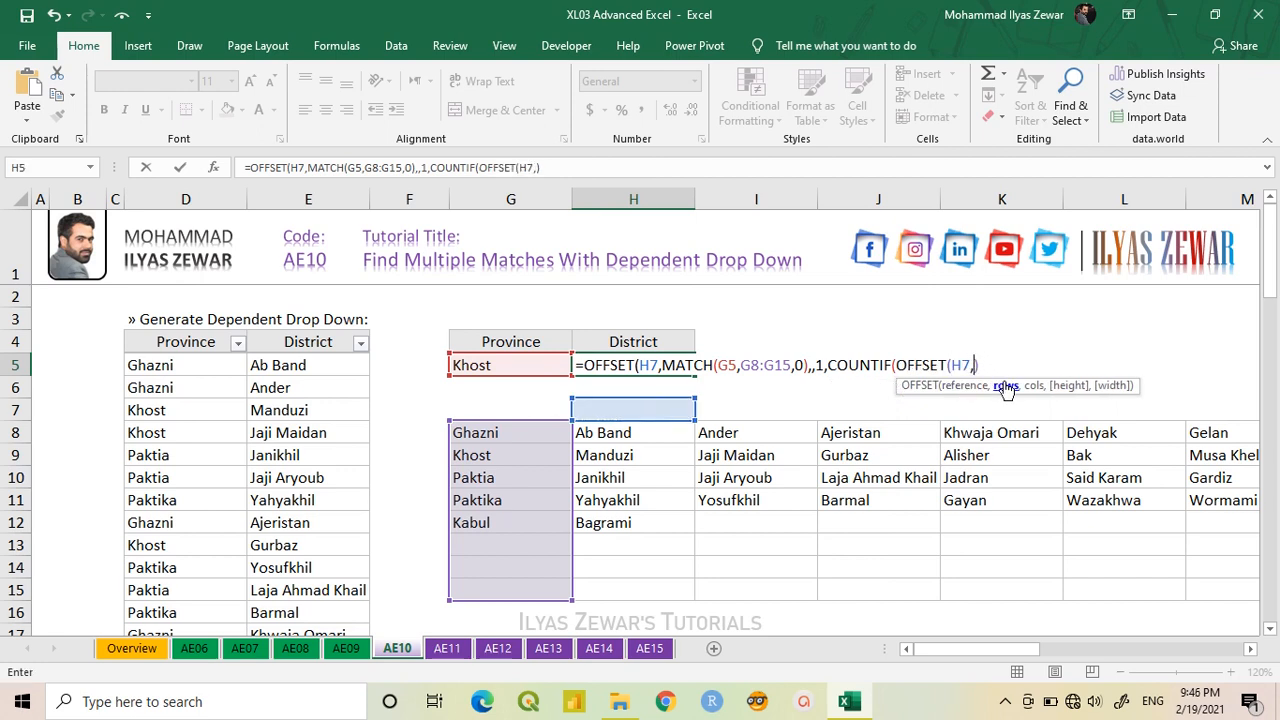
# - Set the nested OFFSET's rows argument to MATCH(G5,G8:G15,0), using exact match
pyautogui.write('mat')
pyautogui.doubleClick(1006, 401)
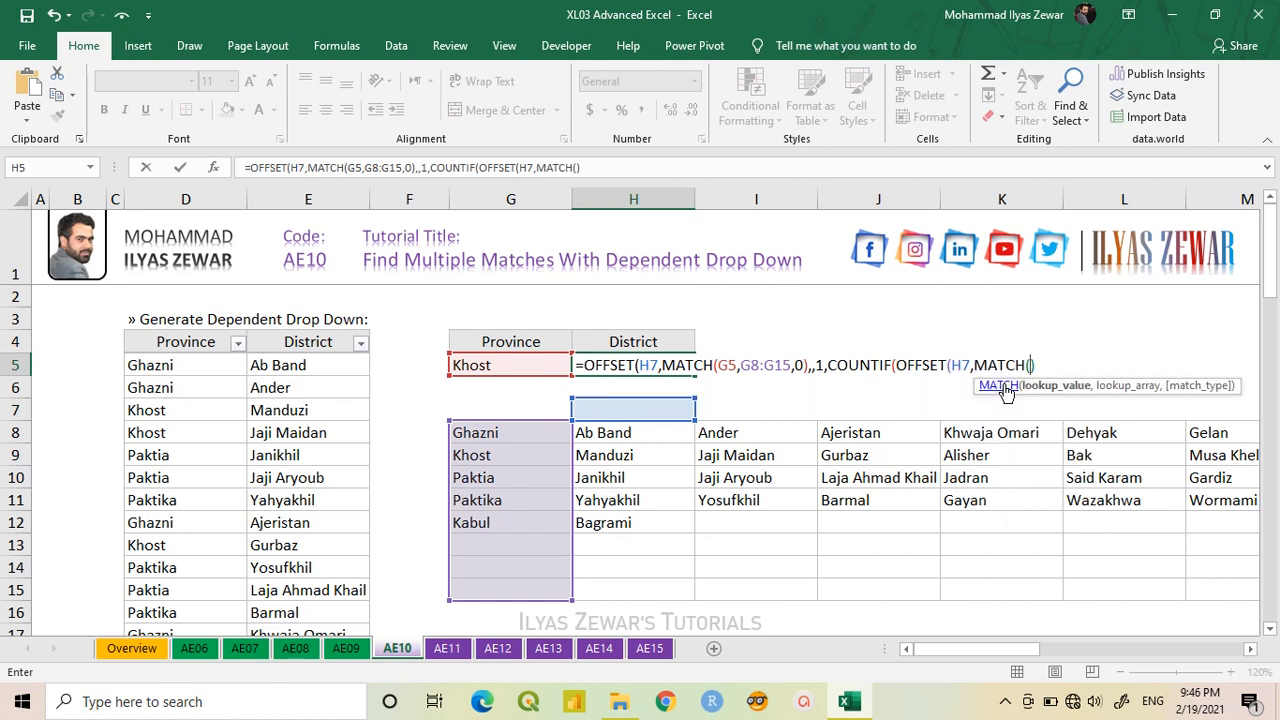
pyautogui.click(530, 366)
pyautogui.write(',')
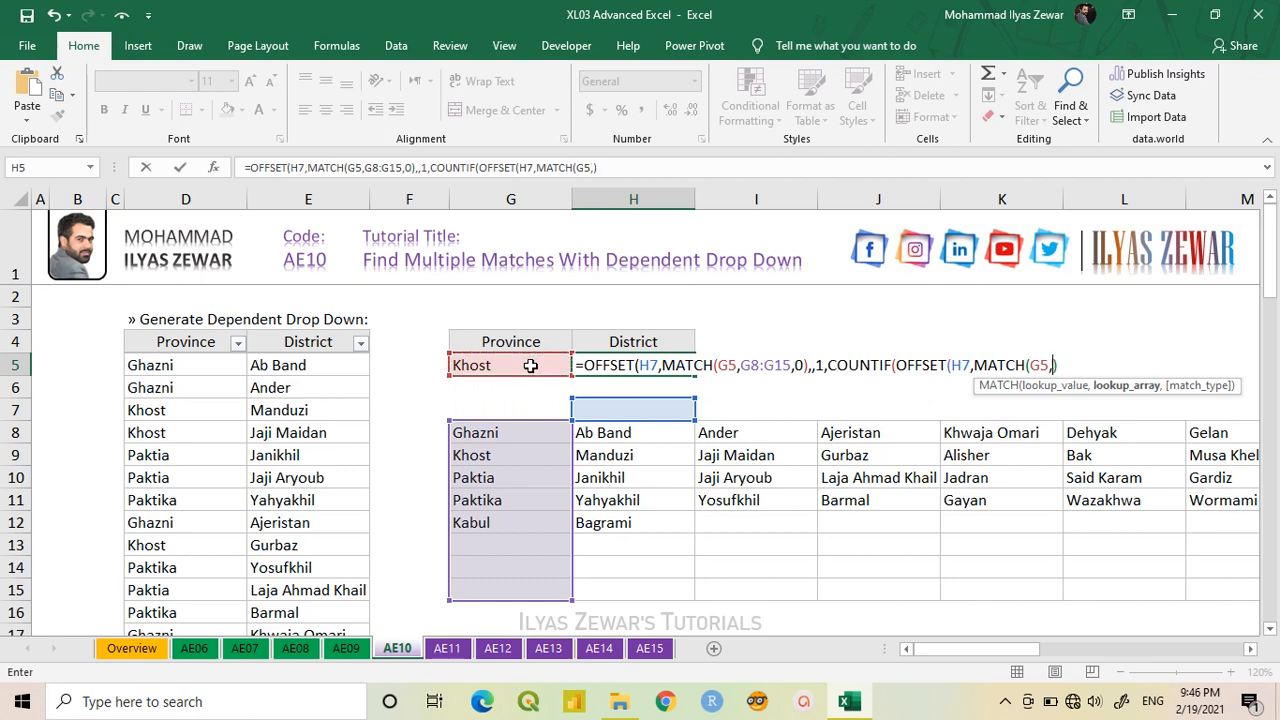
pyautogui.click(524, 432)
pyautogui.moveTo(524, 432); pyautogui.dragTo(500, 586)
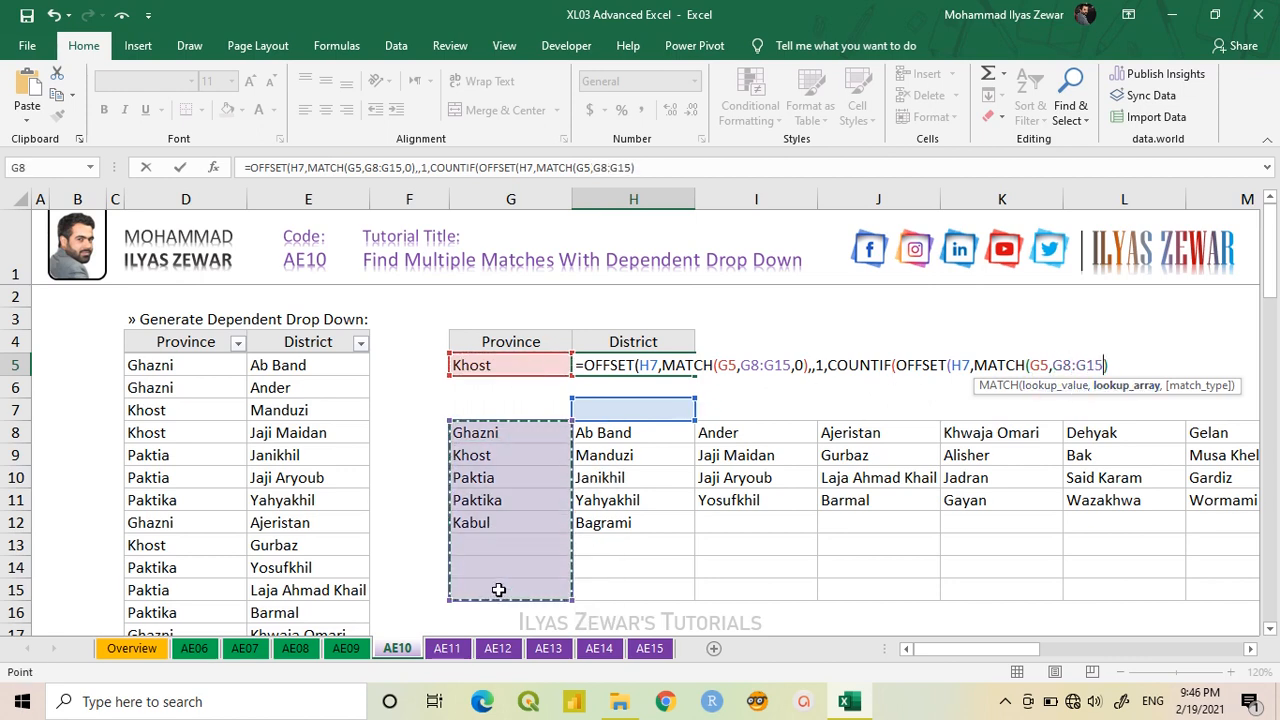
pyautogui.write(',')
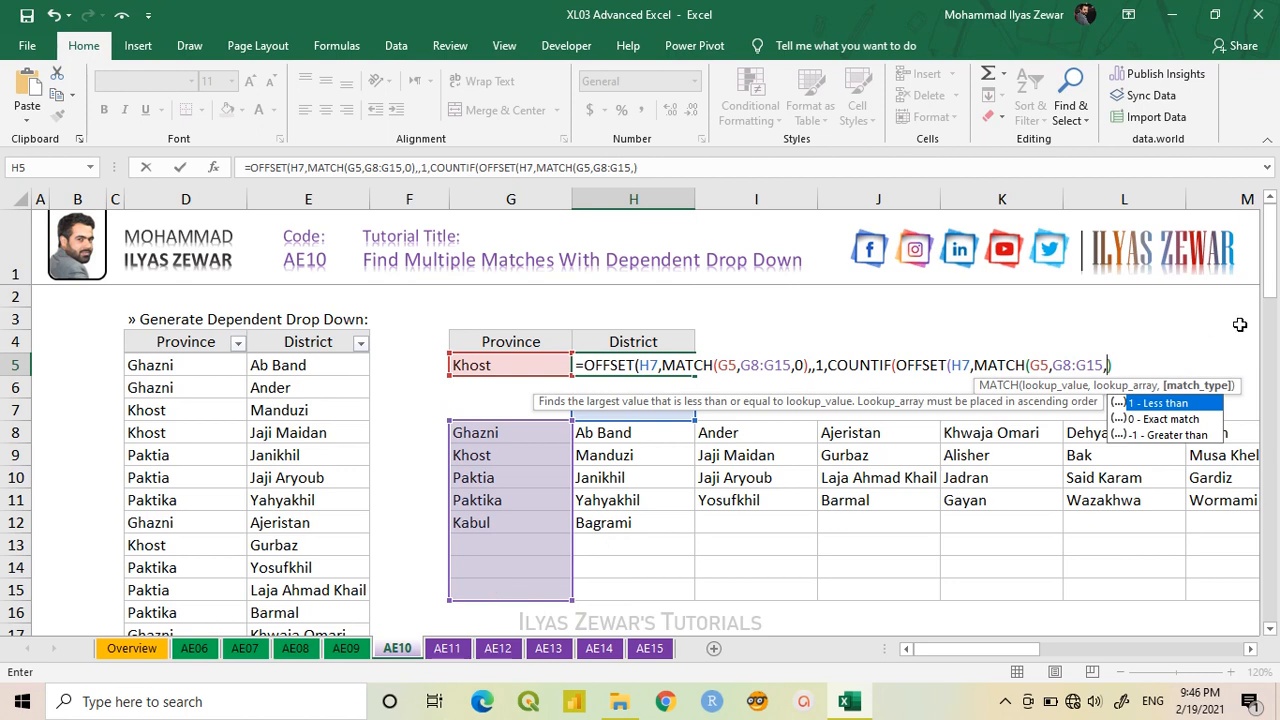
pyautogui.doubleClick(1160, 420)
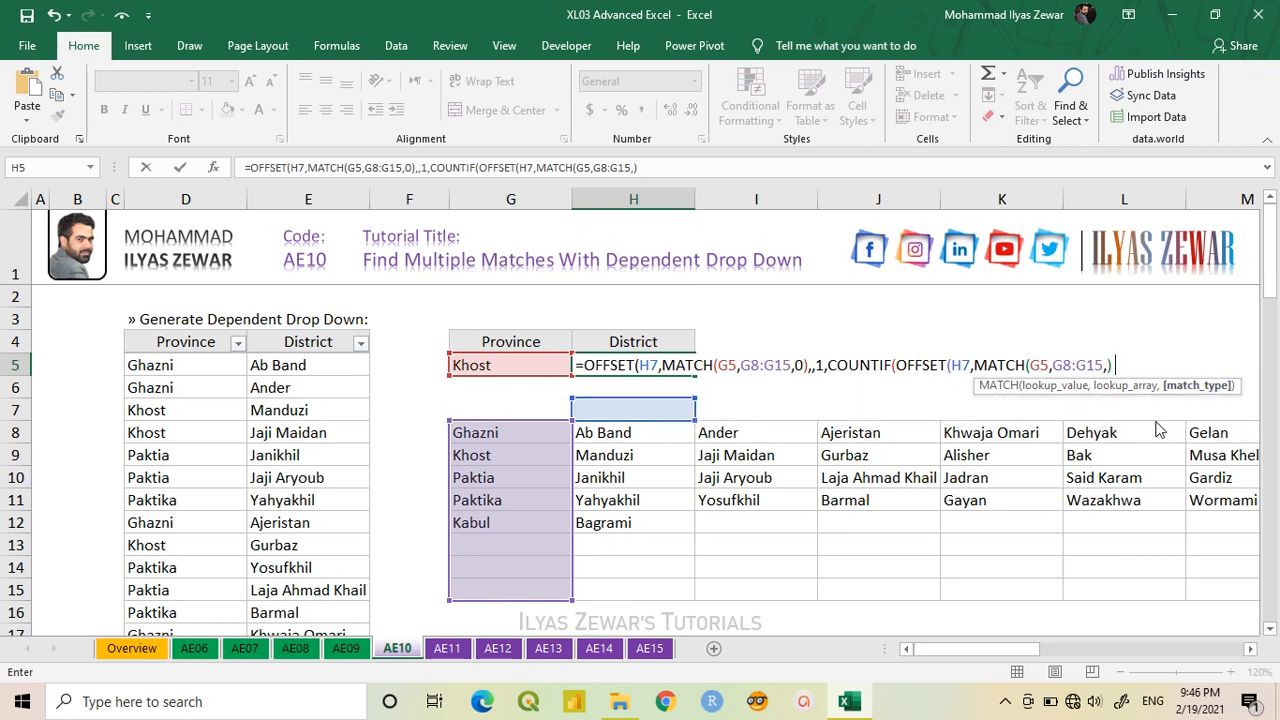
pyautogui.write(')')
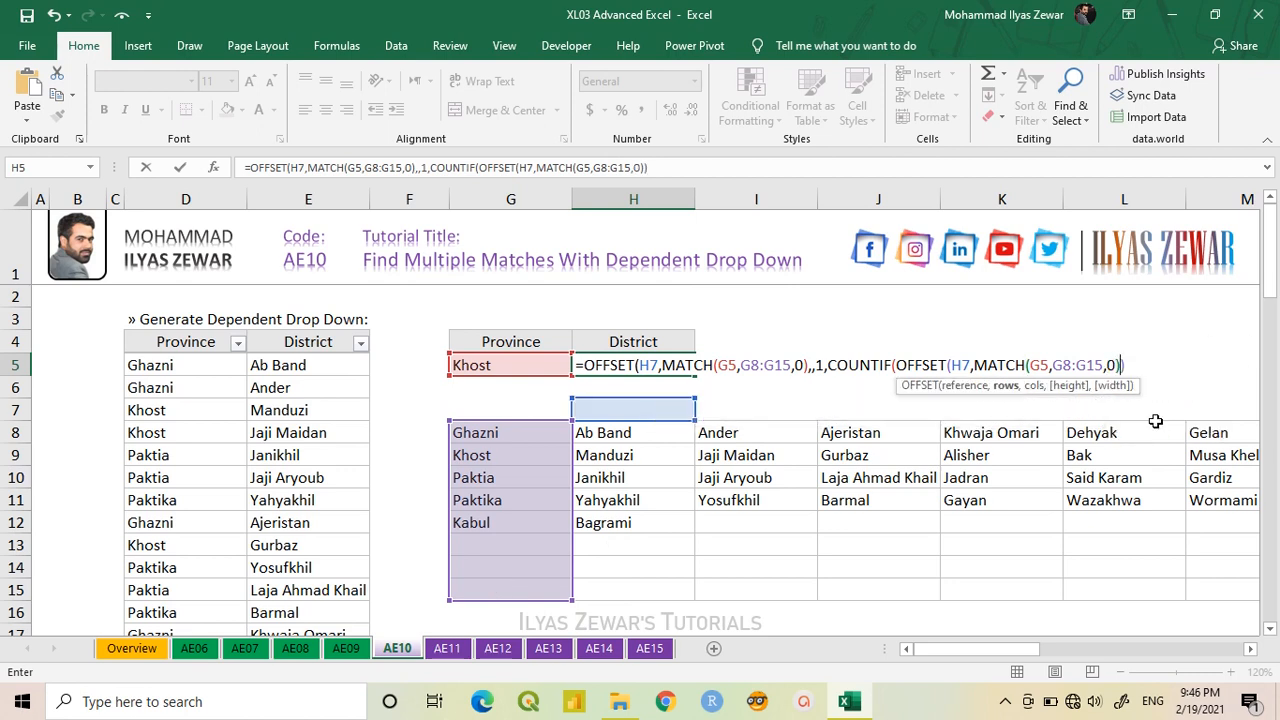
# - Leave the nested OFFSET's columns argument blank, set height to 1 and width to 19, and close the nested function
pyautogui.write(',')
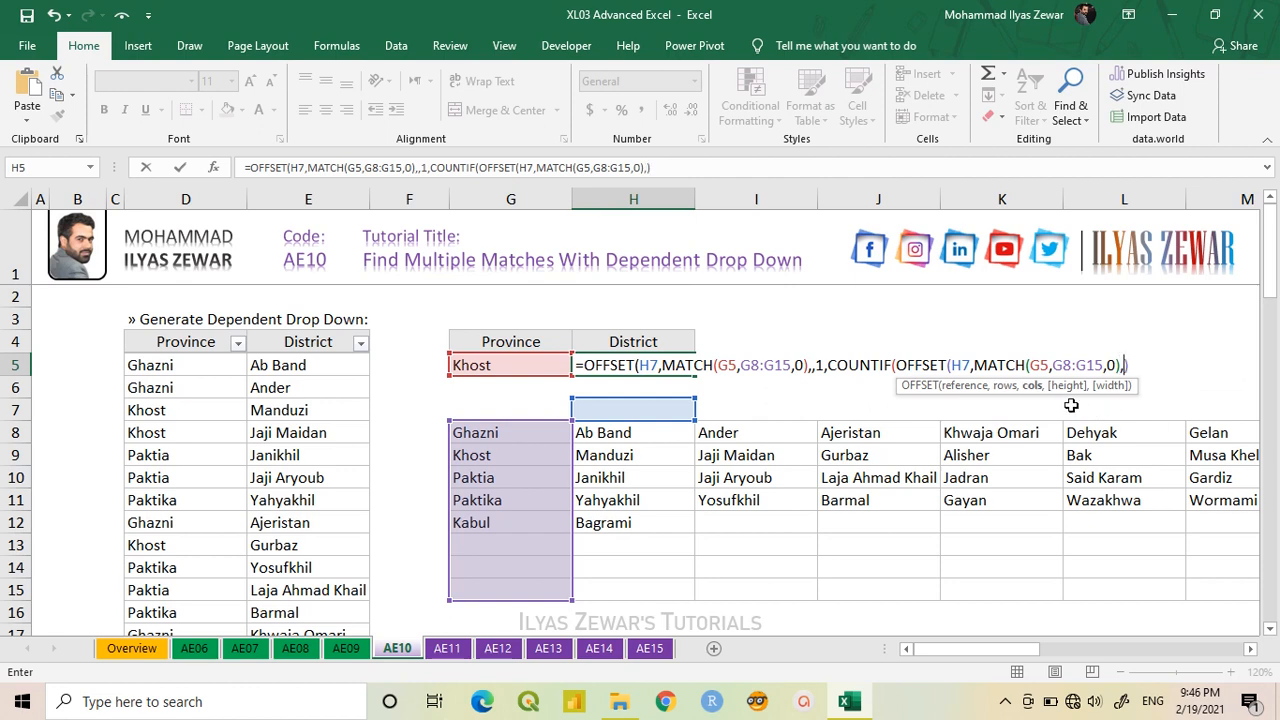
pyautogui.write(',1,')
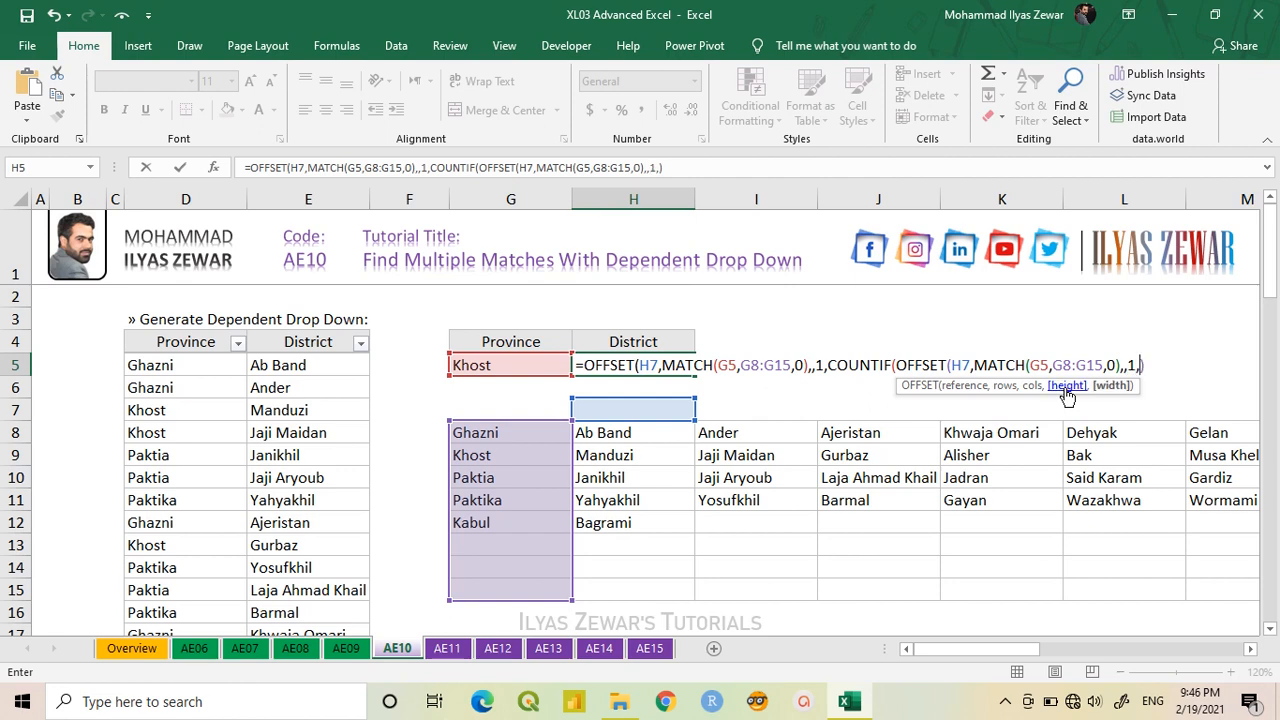
pyautogui.write('19)')
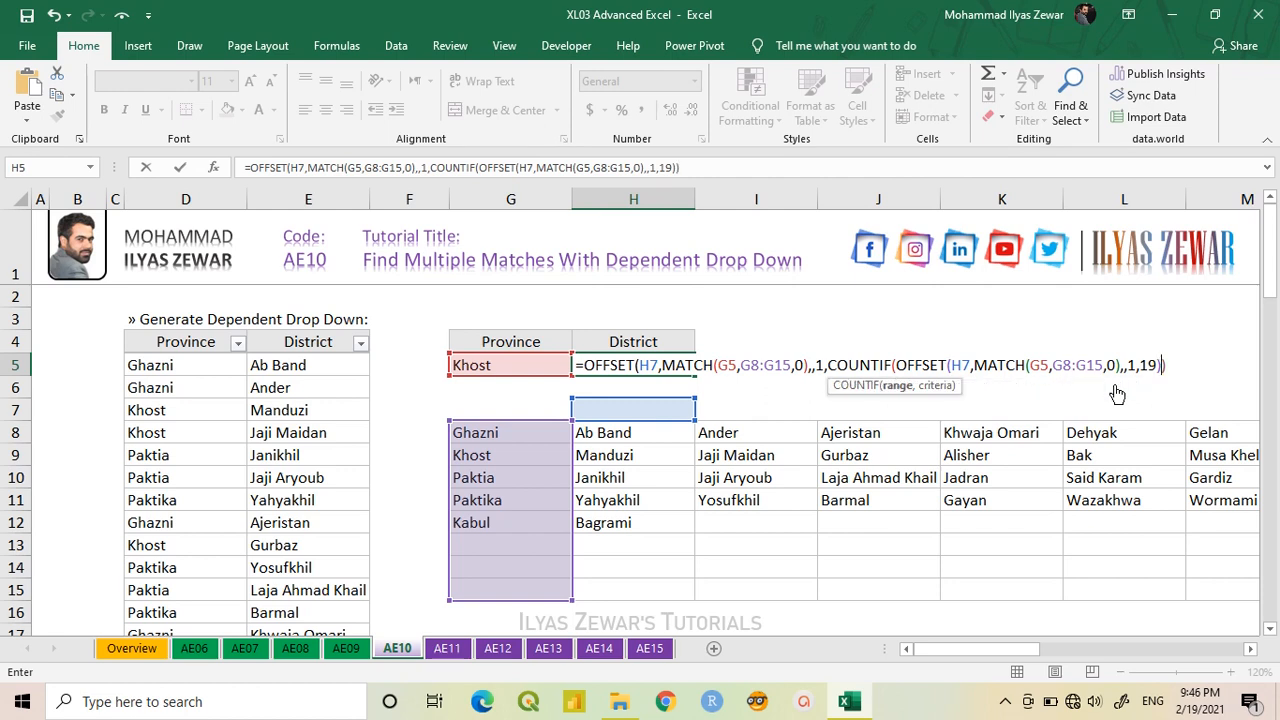
# - Enter "?*" as the COUNTIF criteria and close both the COUNTIF and the outer OFFSET functions
pyautogui.write(',')
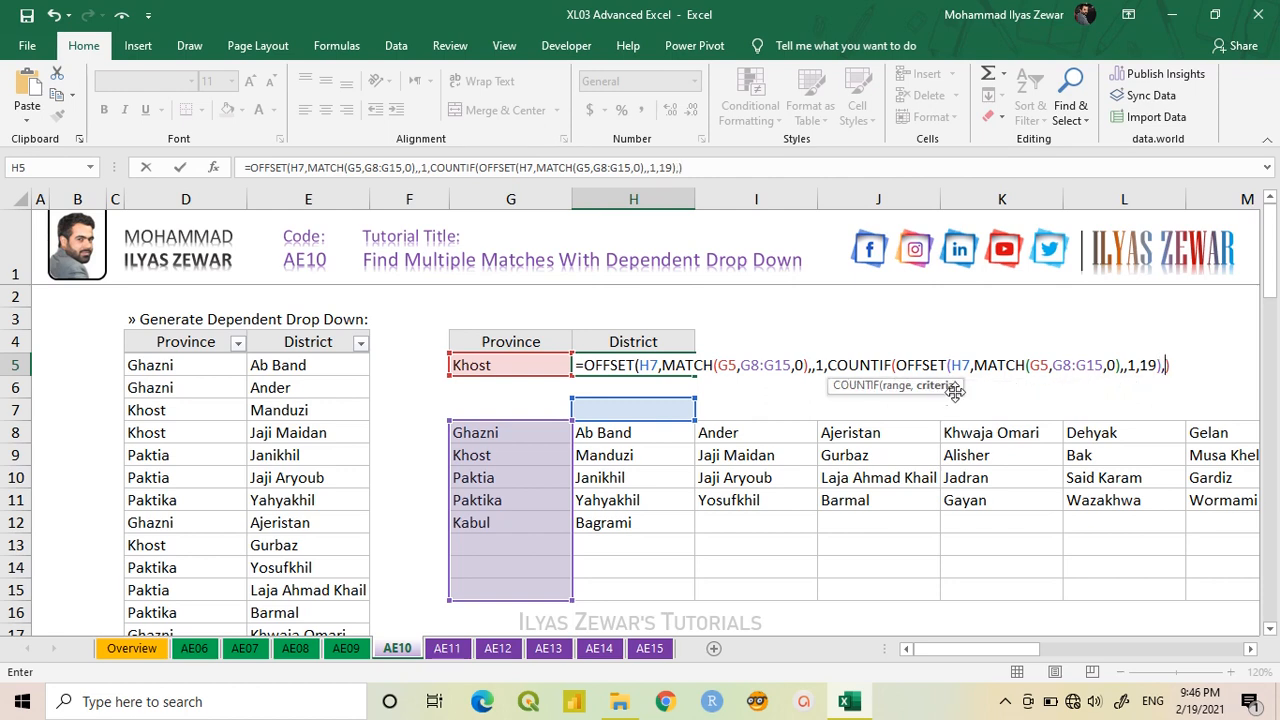
pyautogui.write('"?')
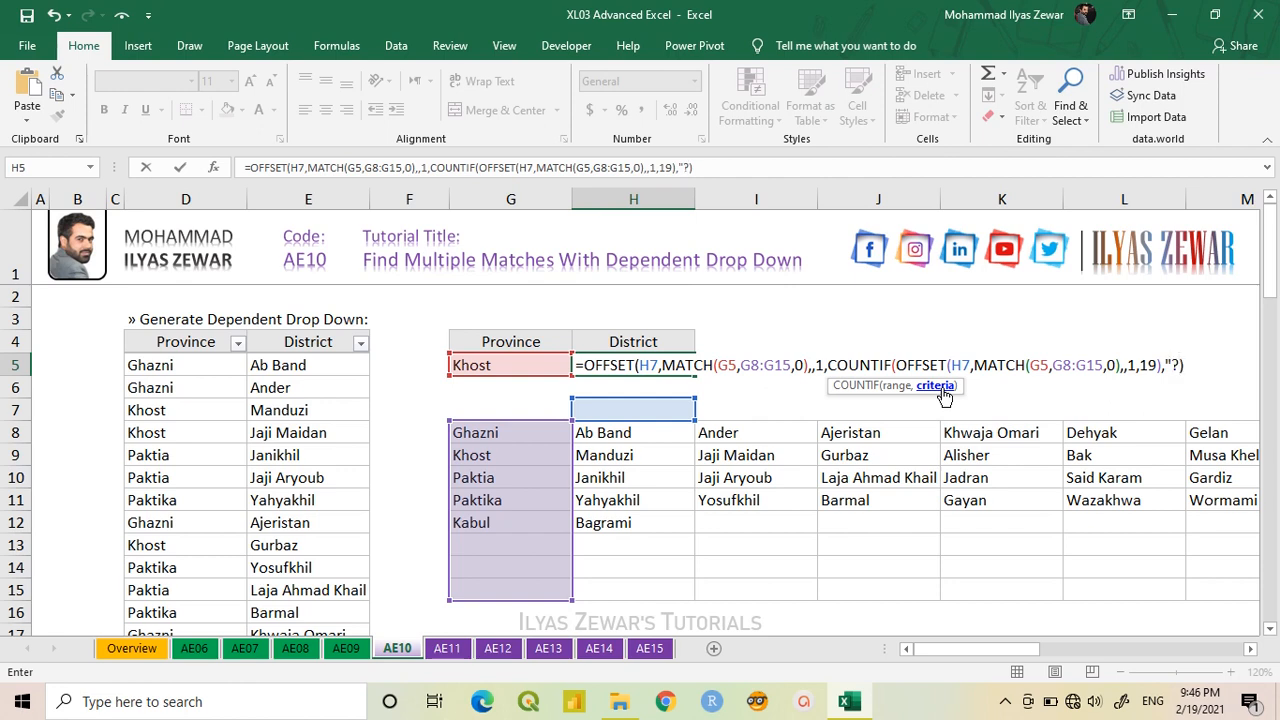
pyautogui.write('*"')
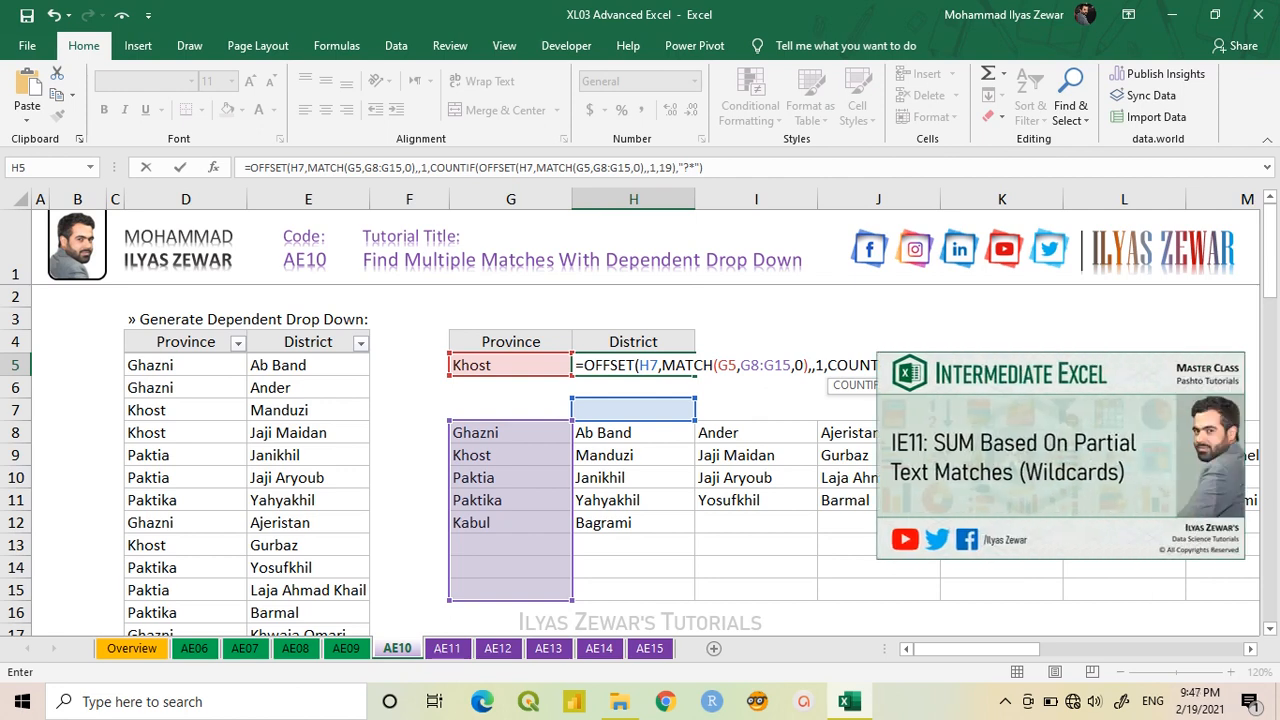
pyautogui.click(1208, 364)
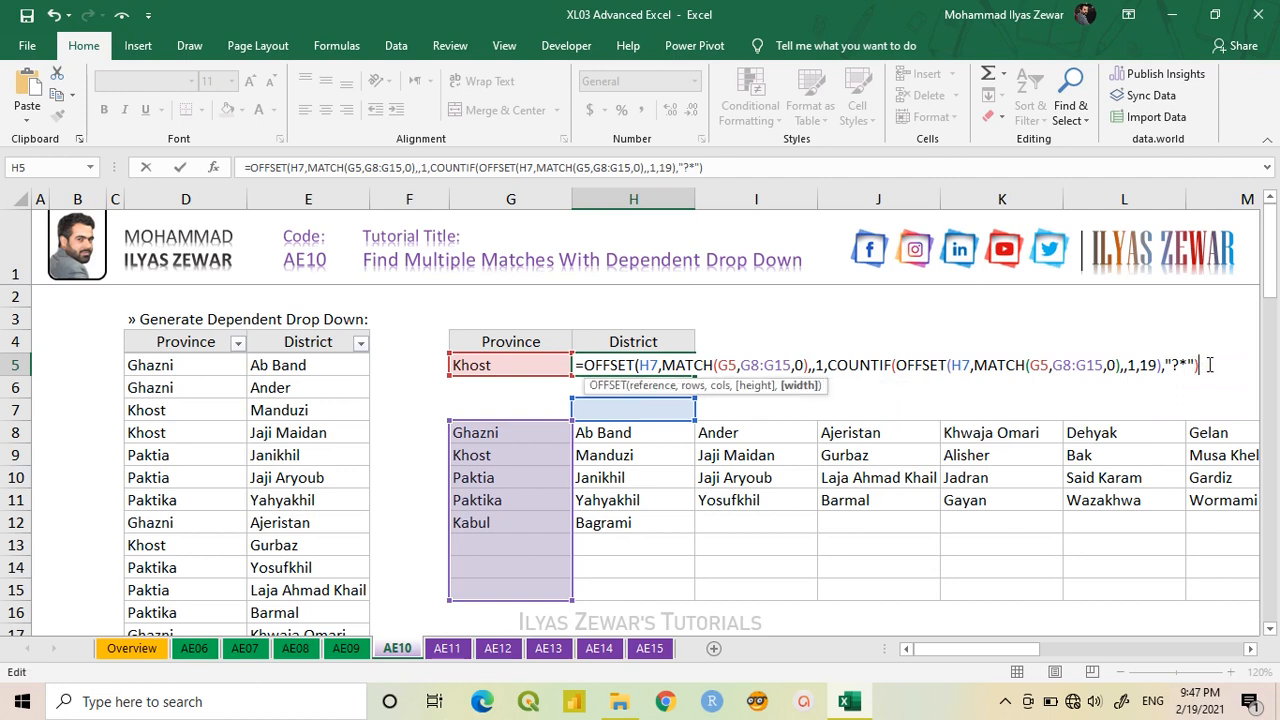
pyautogui.write(')')
# - Evaluate the whole dynamic-width OFFSET expression in H5 to preview its array, and restore the formula
pyautogui.moveTo(1210, 365); pyautogui.dragTo(587, 365)
pyautogui.press('F9')
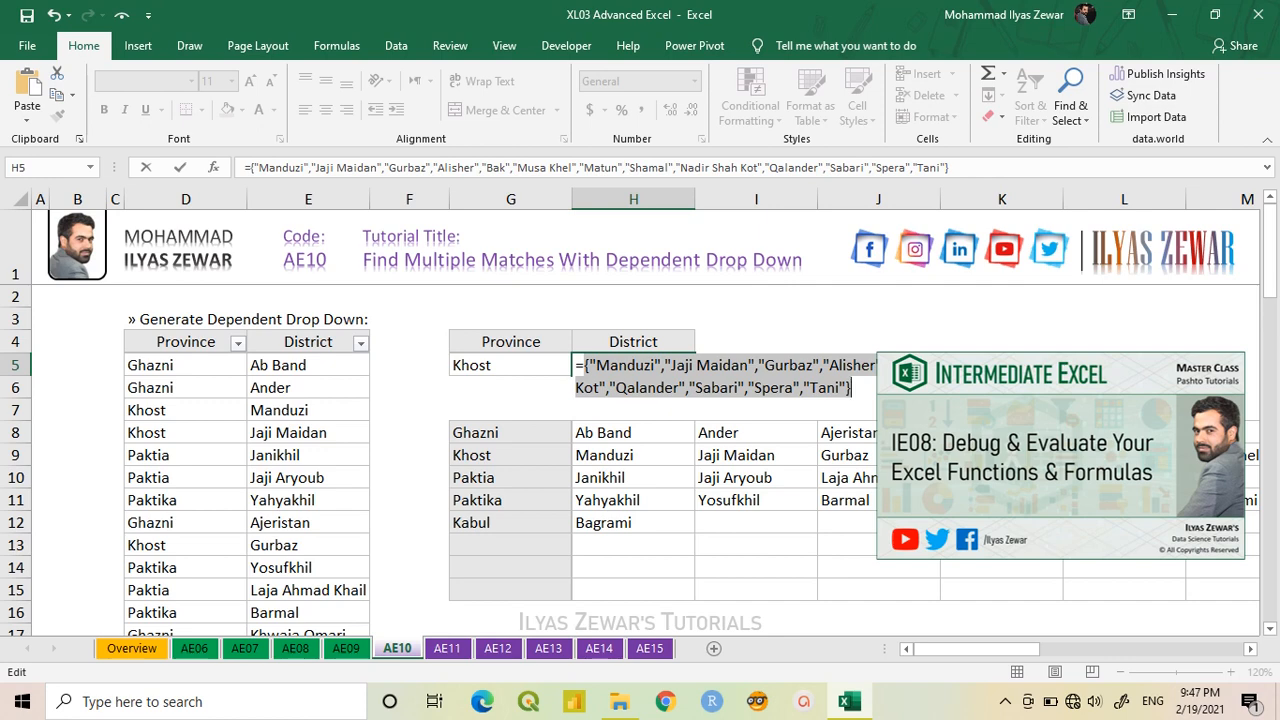
pyautogui.hotkey('ctrl', 'z')
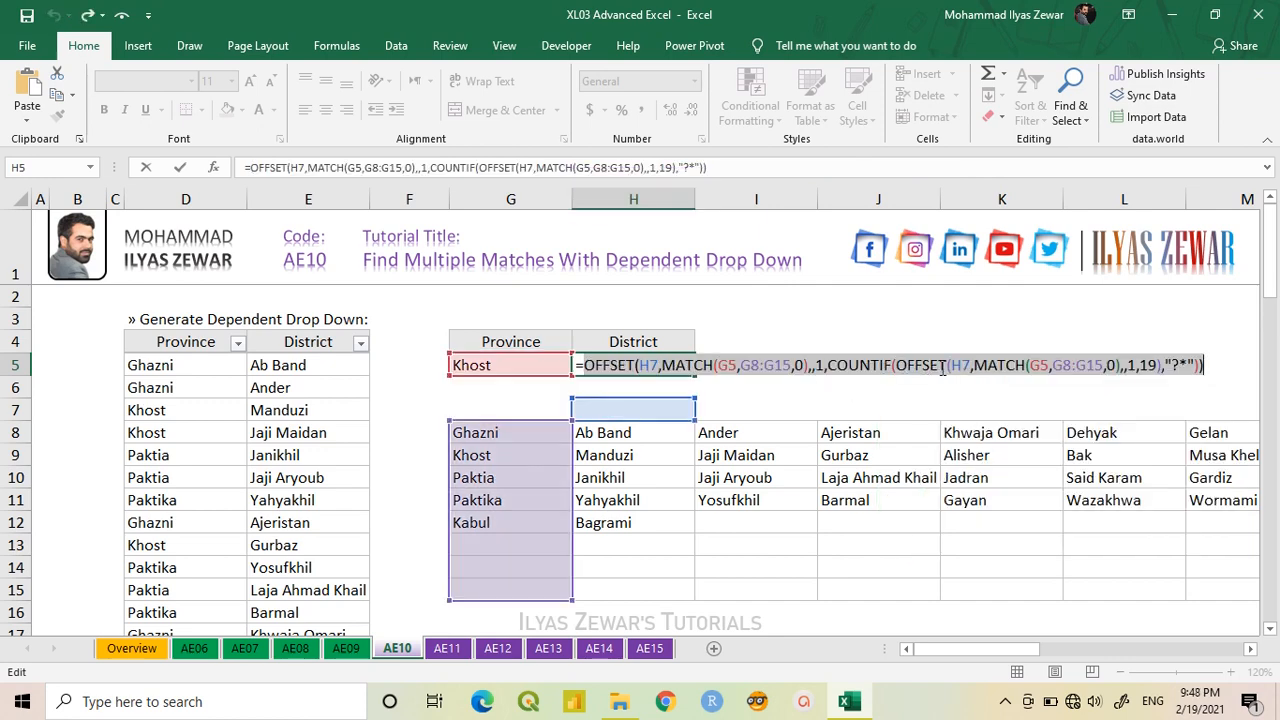
# - Copy the OFFSET expression, discard the H5 edit, and apply List data validation to H5 with "=" plus the copied expression as source
pyautogui.hotkey('ctrl', 'c')
pyautogui.press('Escape')
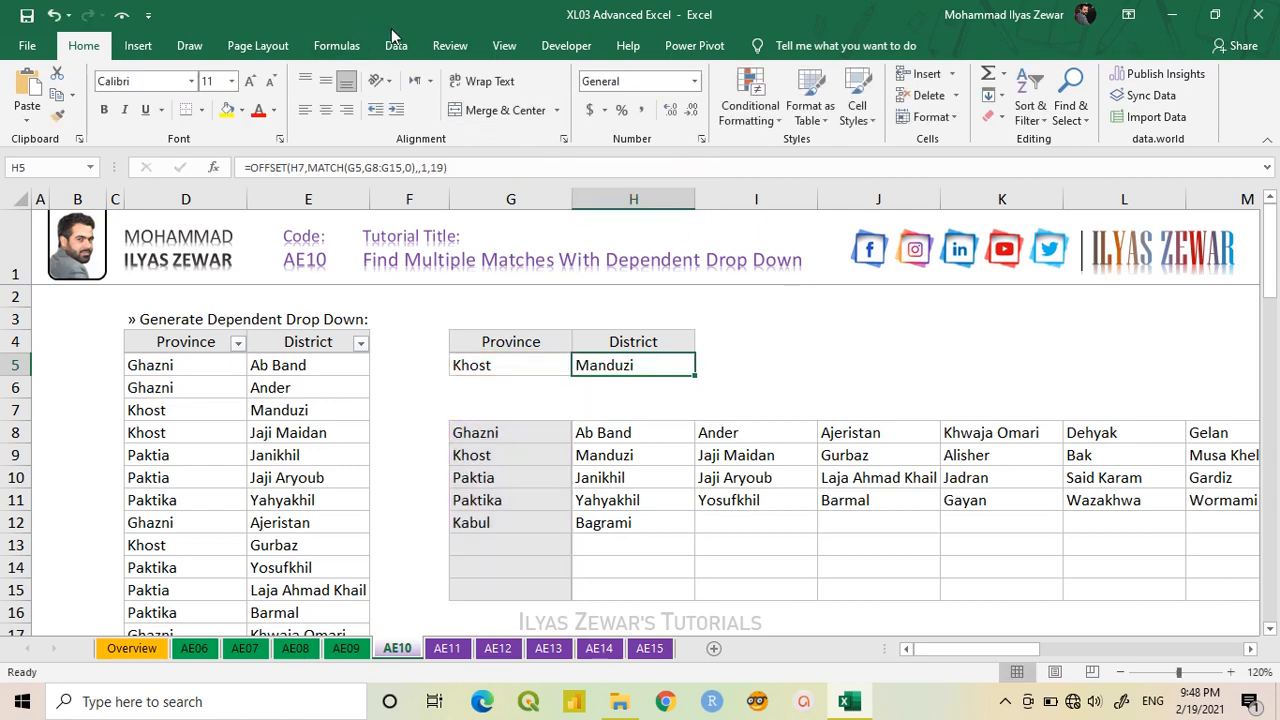
pyautogui.click(395, 42)
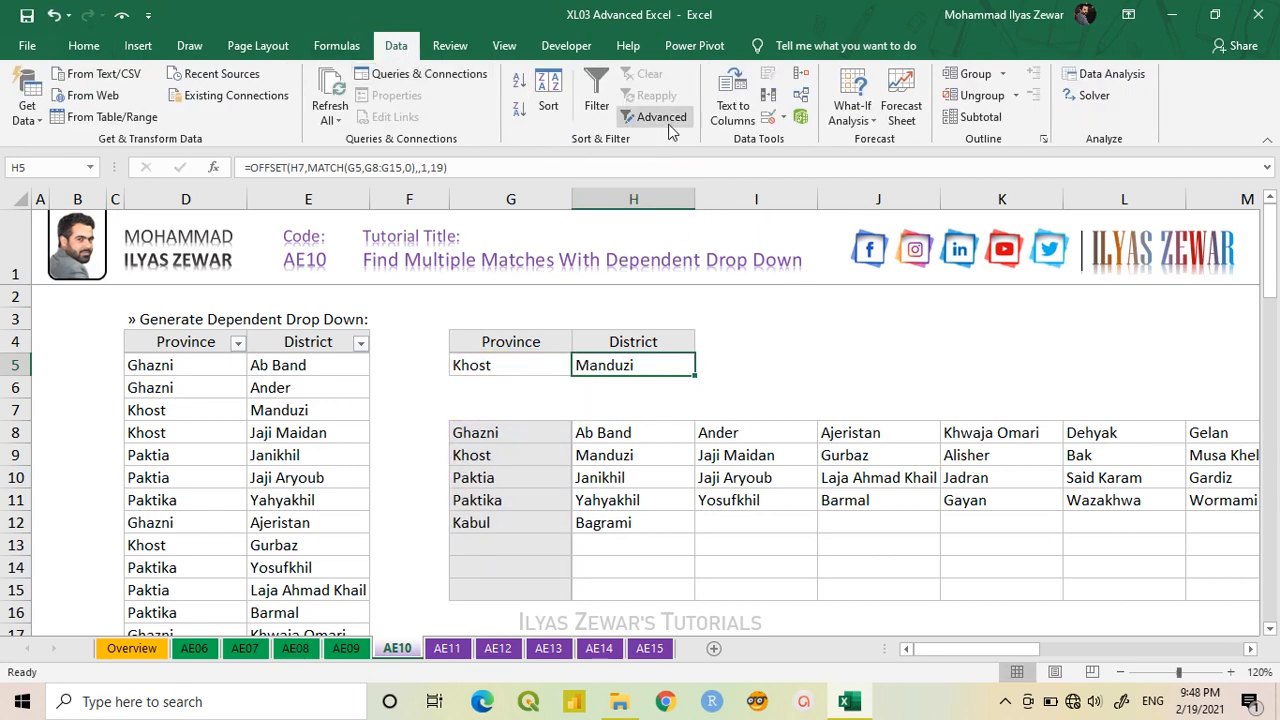
pyautogui.click(774, 120)
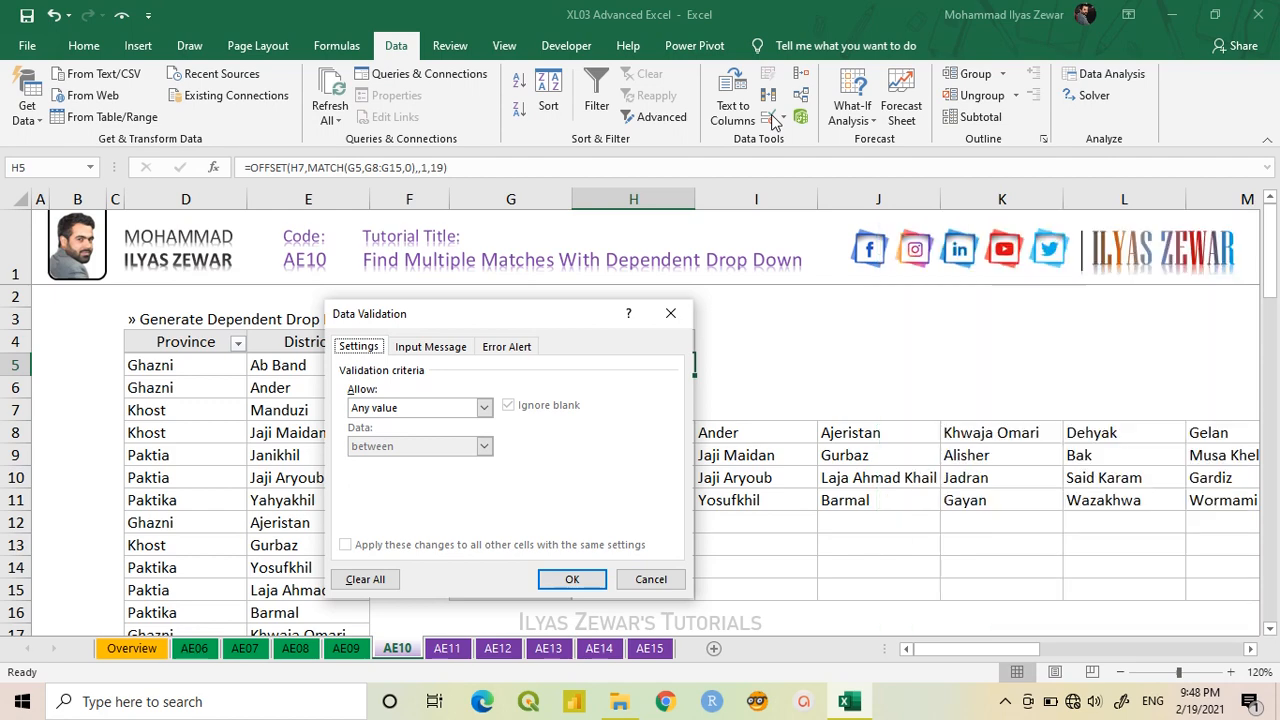
pyautogui.click(422, 407)
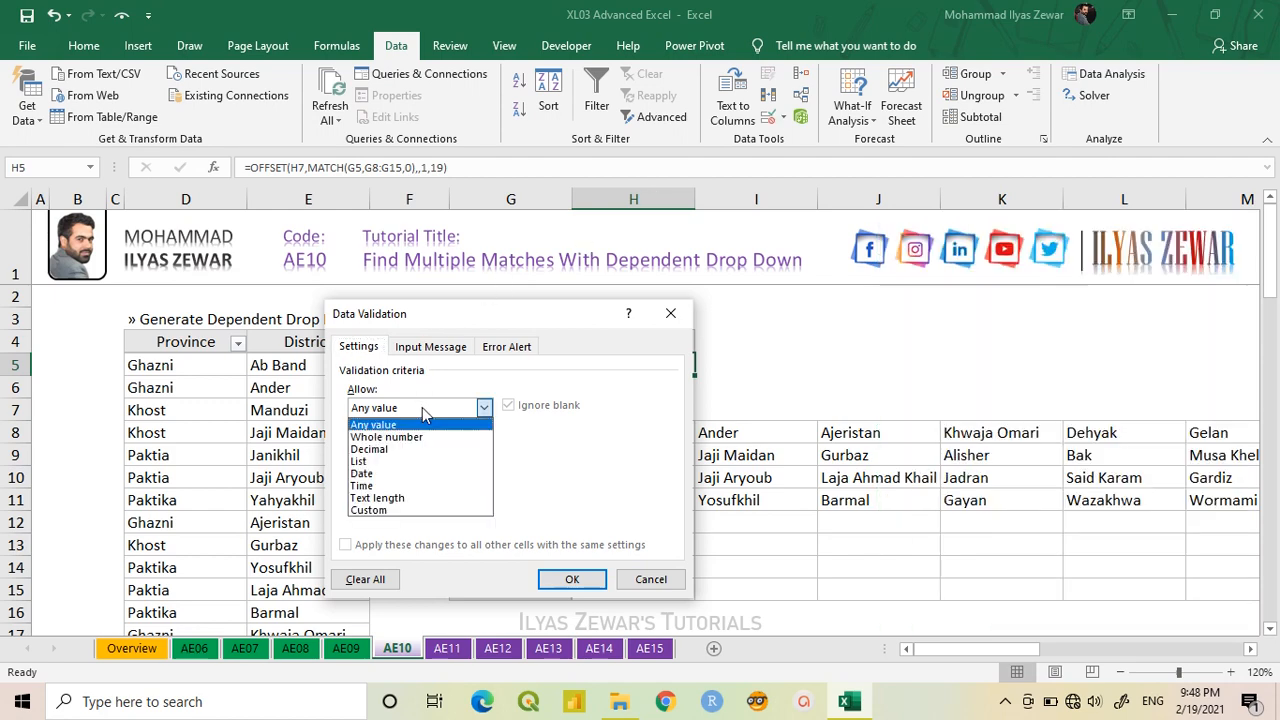
pyautogui.click(420, 468)
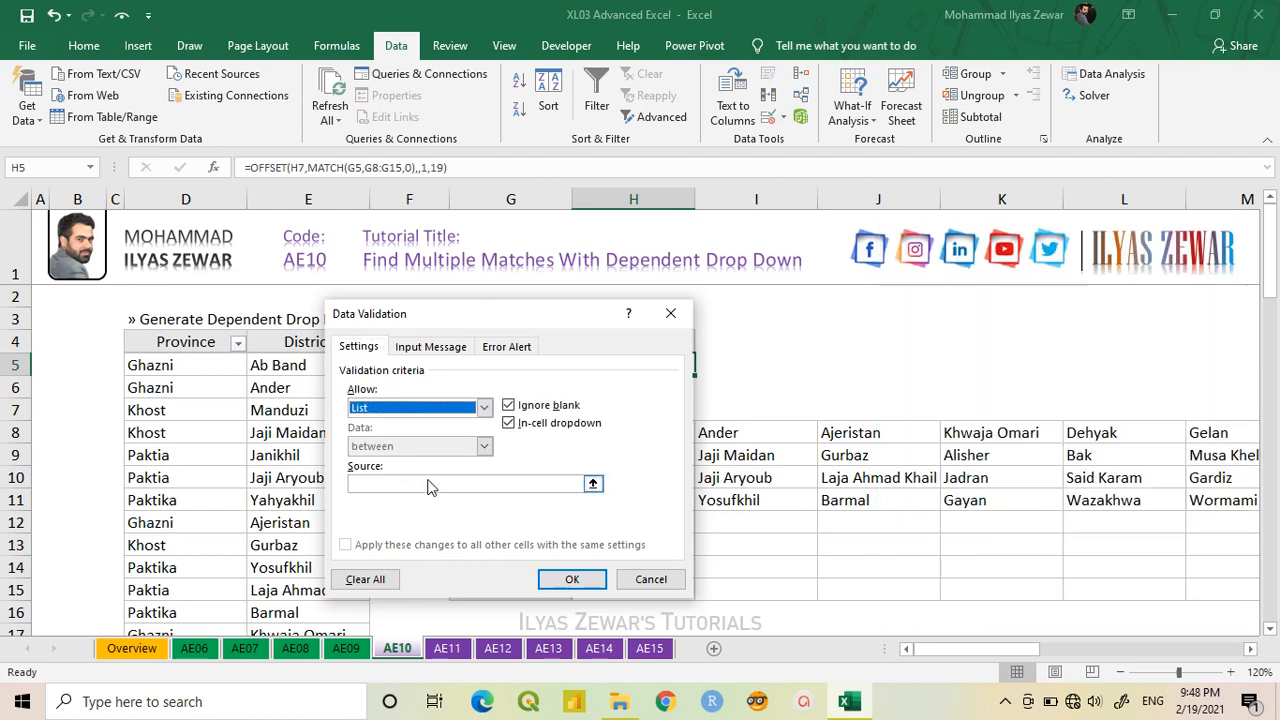
pyautogui.click(420, 485)
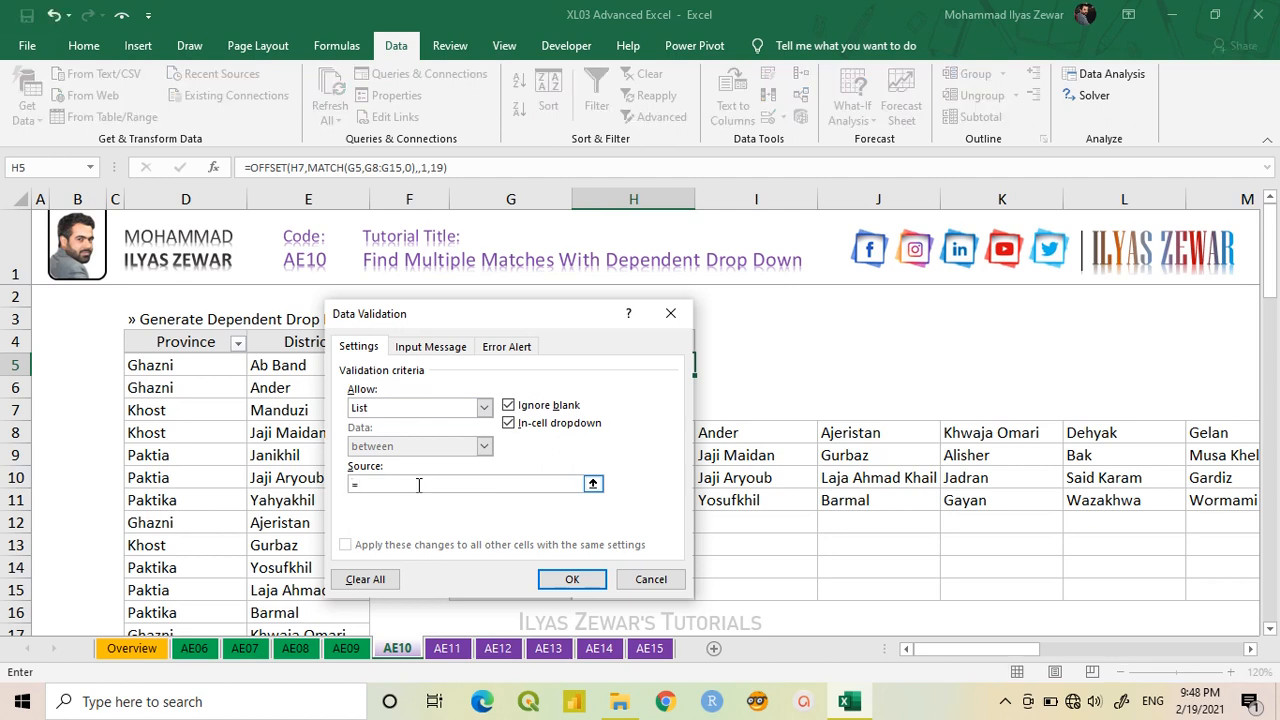
pyautogui.write('=')
pyautogui.hotkey('ctrl', 'v')
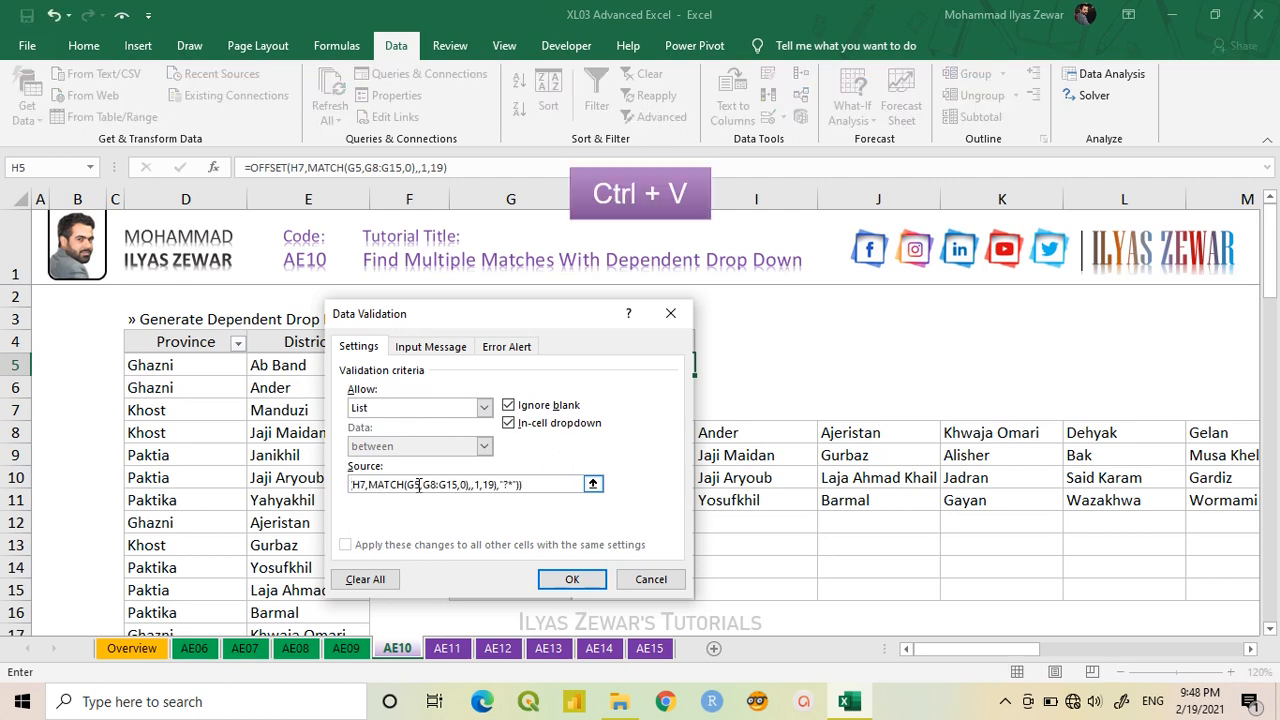
pyautogui.click(571, 580)
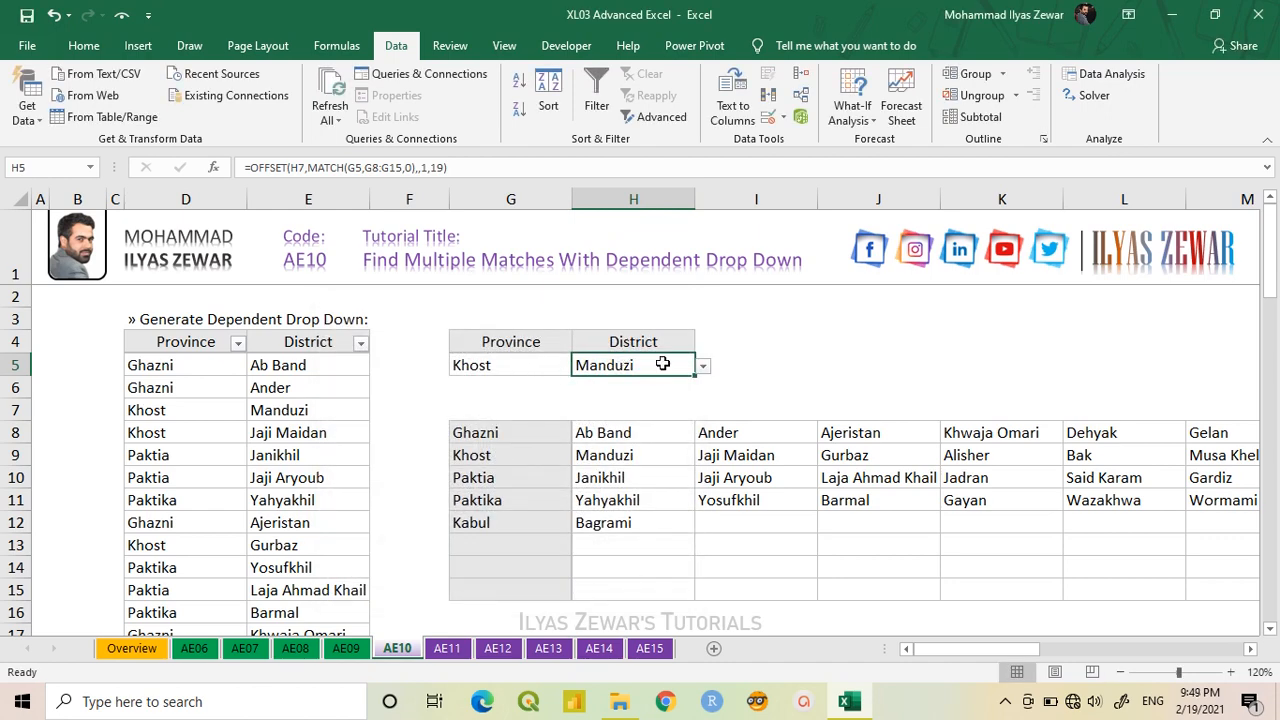
# - Open the District drop-down in H5 and check the districts offered for Khost
pyautogui.click(703, 367)
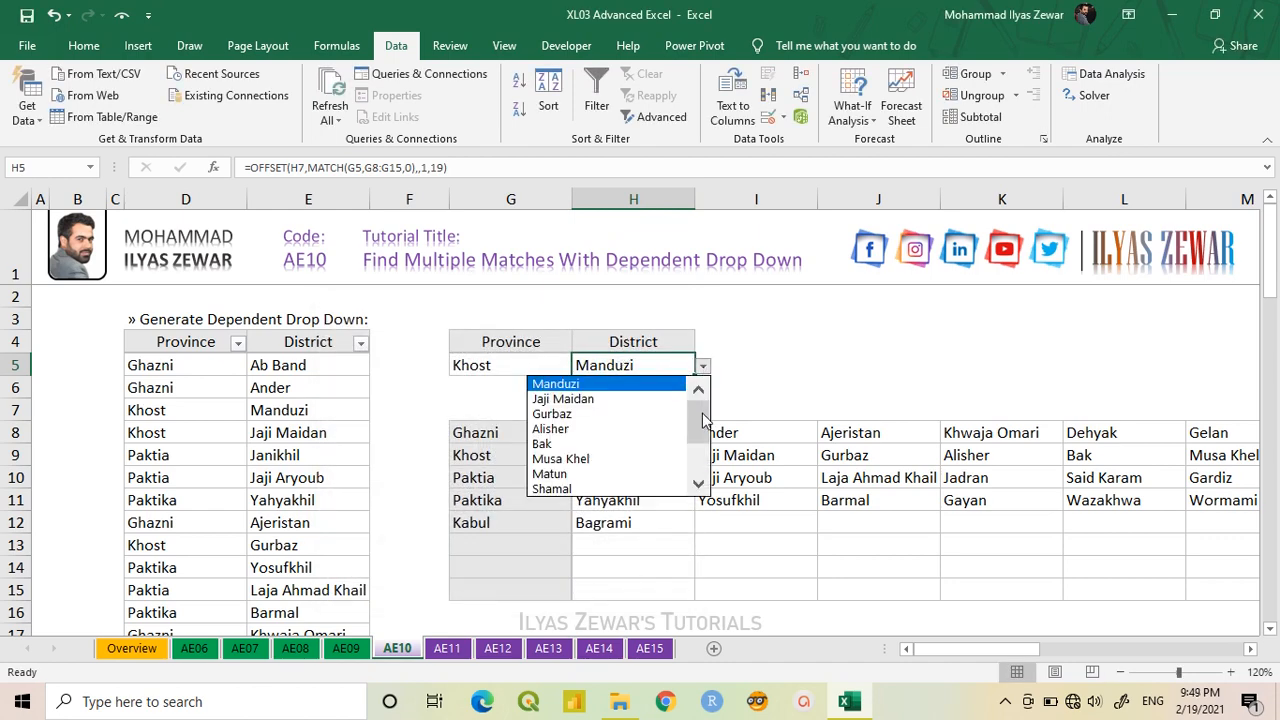
pyautogui.moveTo(705, 425)
pyautogui.mouseDown()
pyautogui.moveTo(703, 470)
pyautogui.moveTo(697, 415)
pyautogui.mouseUp()
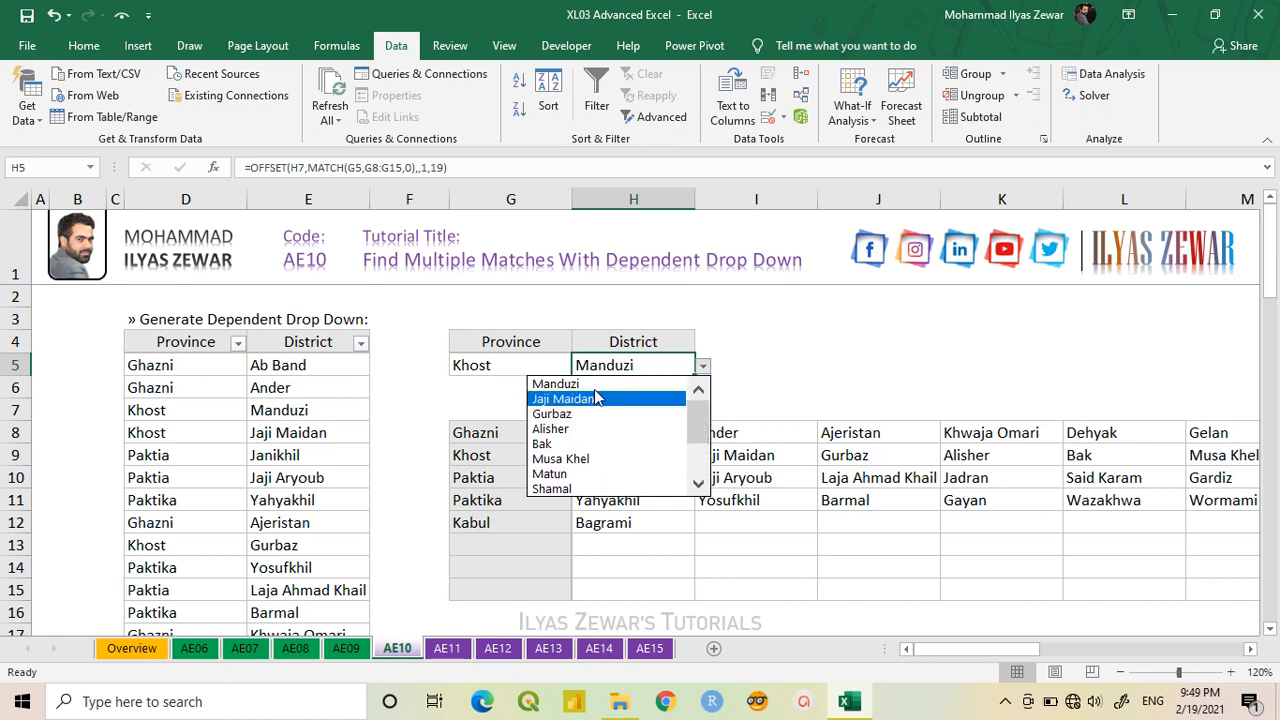
# - Choose Paktika as the province in G5 and check the District drop-down in H5
pyautogui.click(534, 361)
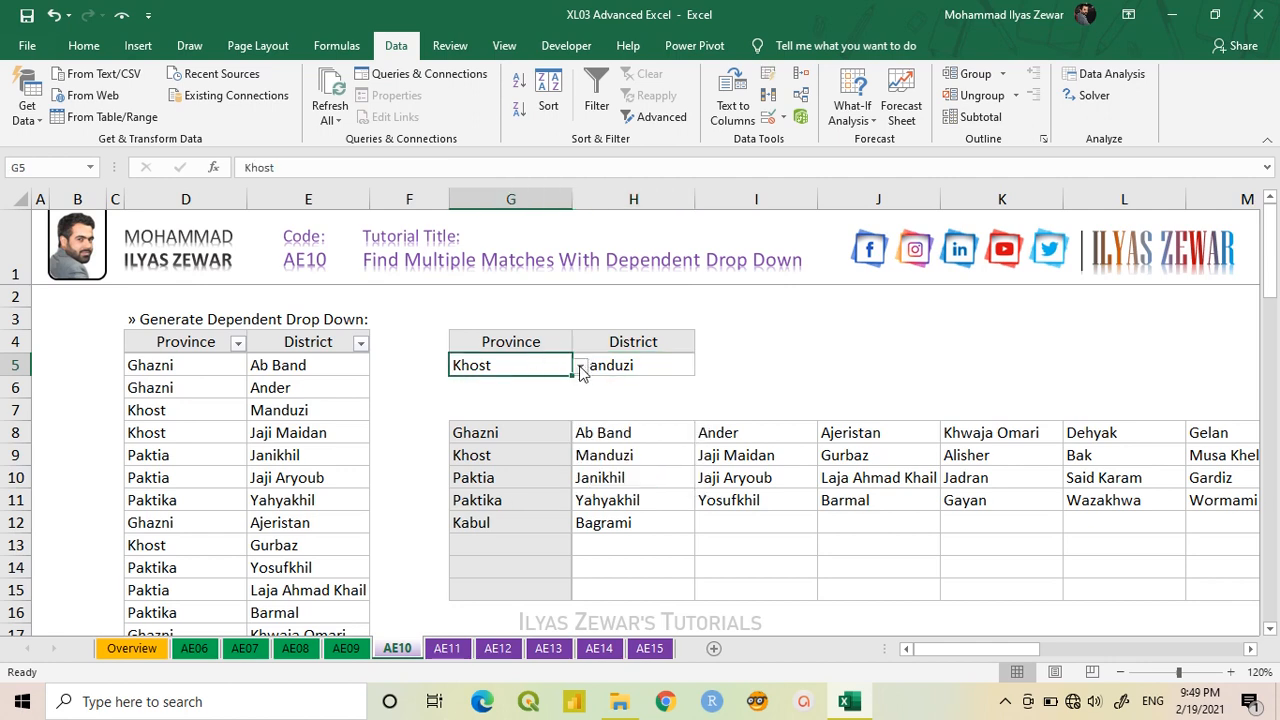
pyautogui.click(580, 367)
pyautogui.click(527, 438)
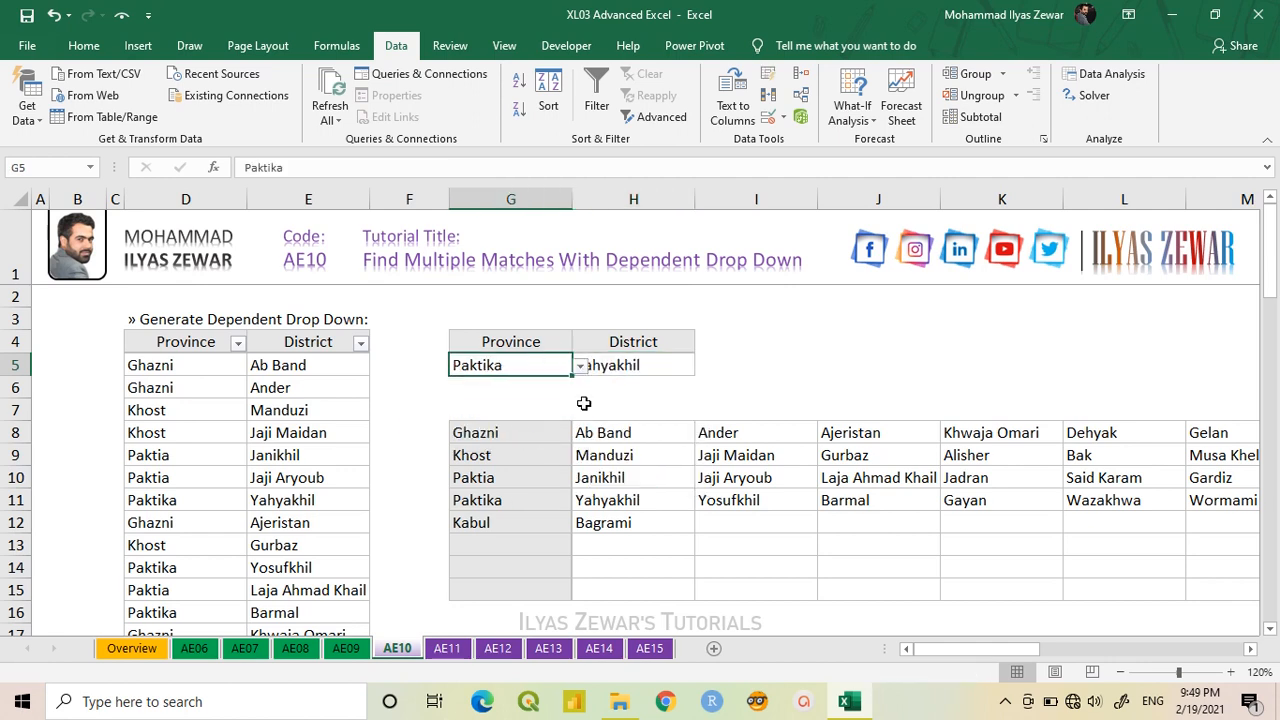
pyautogui.click(660, 365)
pyautogui.click(703, 370)
pyautogui.click(703, 370)
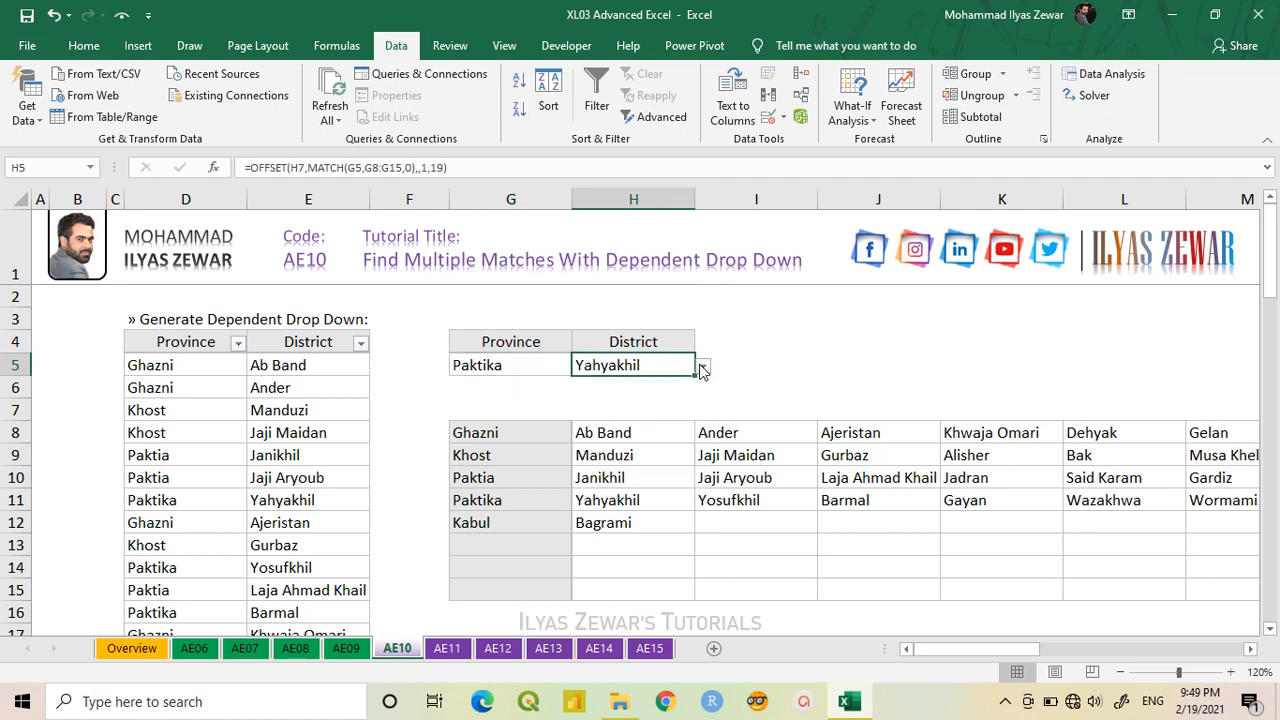
# - Choose Ghazni as the province in G5 and check the districts offered by the drop-down in H5
pyautogui.click(518, 368)
pyautogui.click(581, 366)
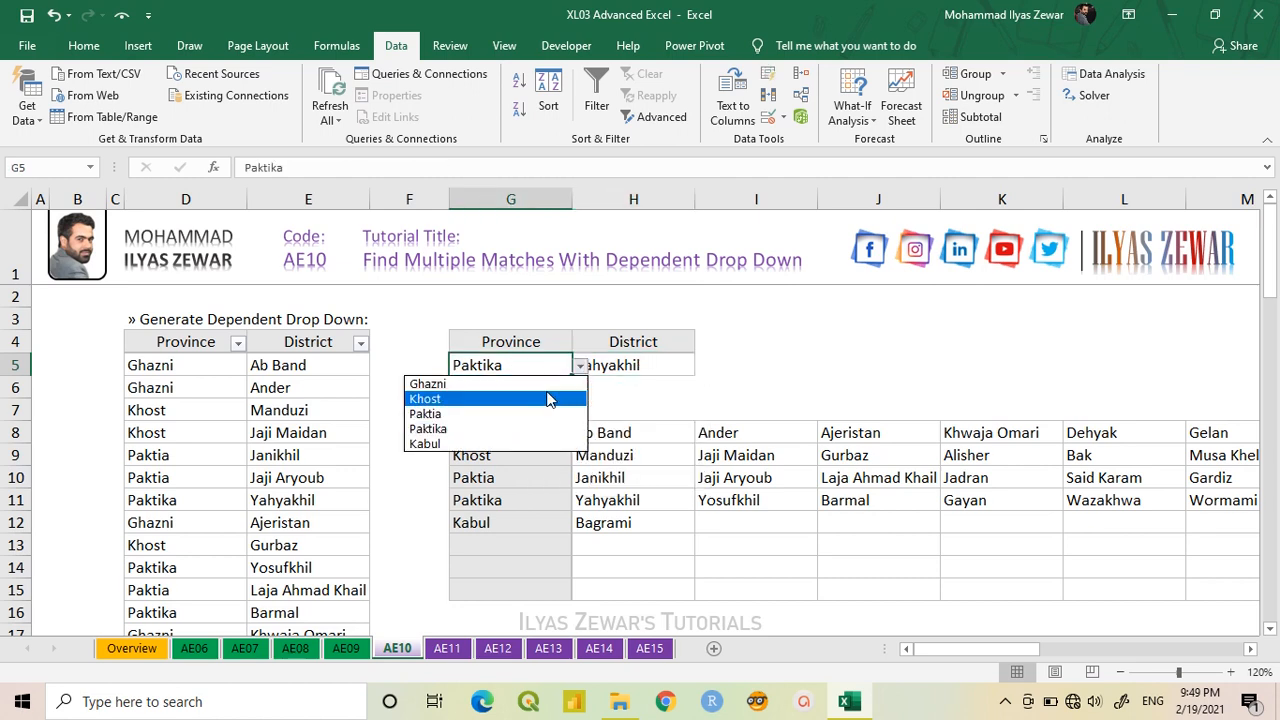
pyautogui.click(543, 383)
pyautogui.click(655, 362)
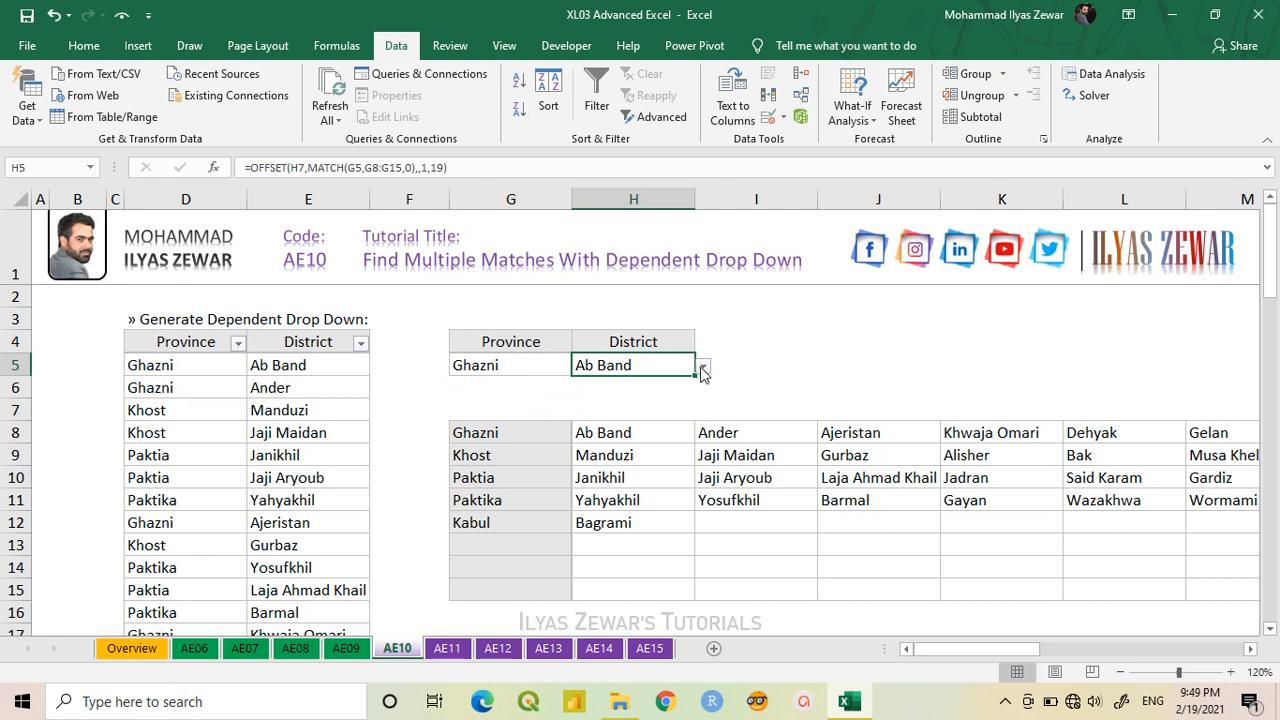
pyautogui.click(703, 366)
pyautogui.moveTo(703, 413); pyautogui.dragTo(700, 385)
pyautogui.click(703, 370)
# - Choose Paktia as the province in G5 and review its District drop-down list in H5
pyautogui.click(566, 365)
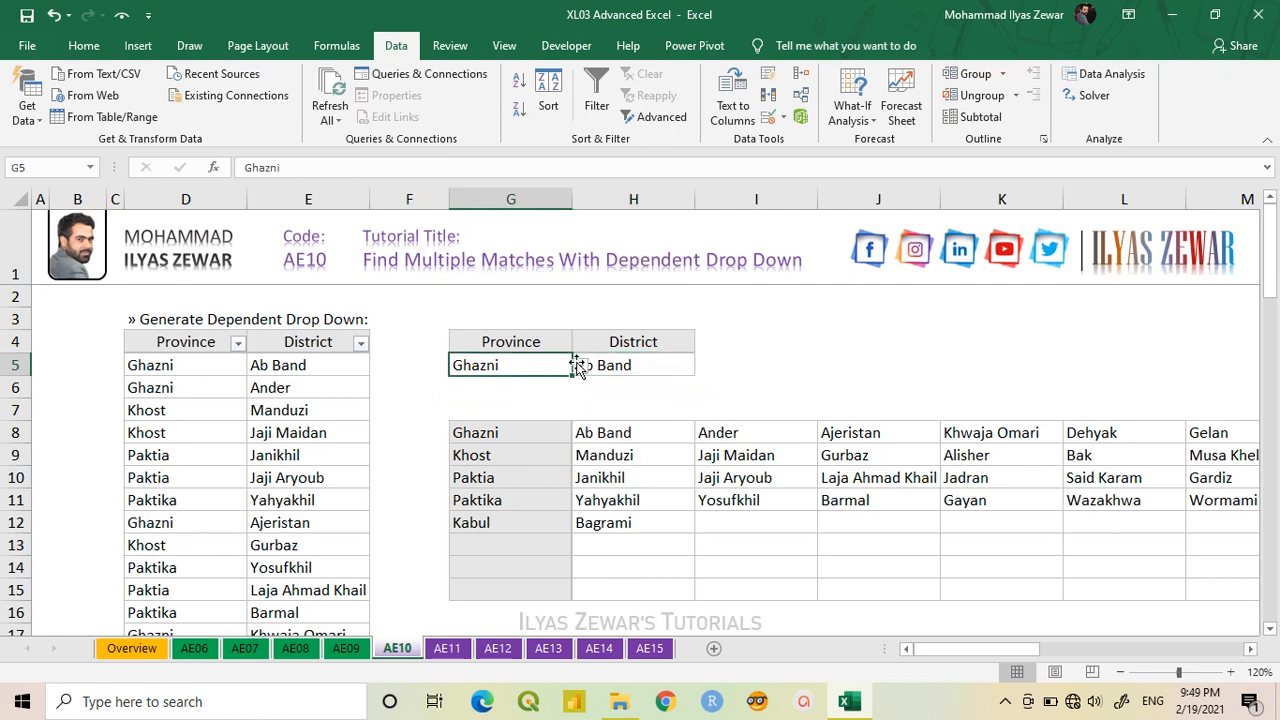
pyautogui.click(581, 366)
pyautogui.click(505, 414)
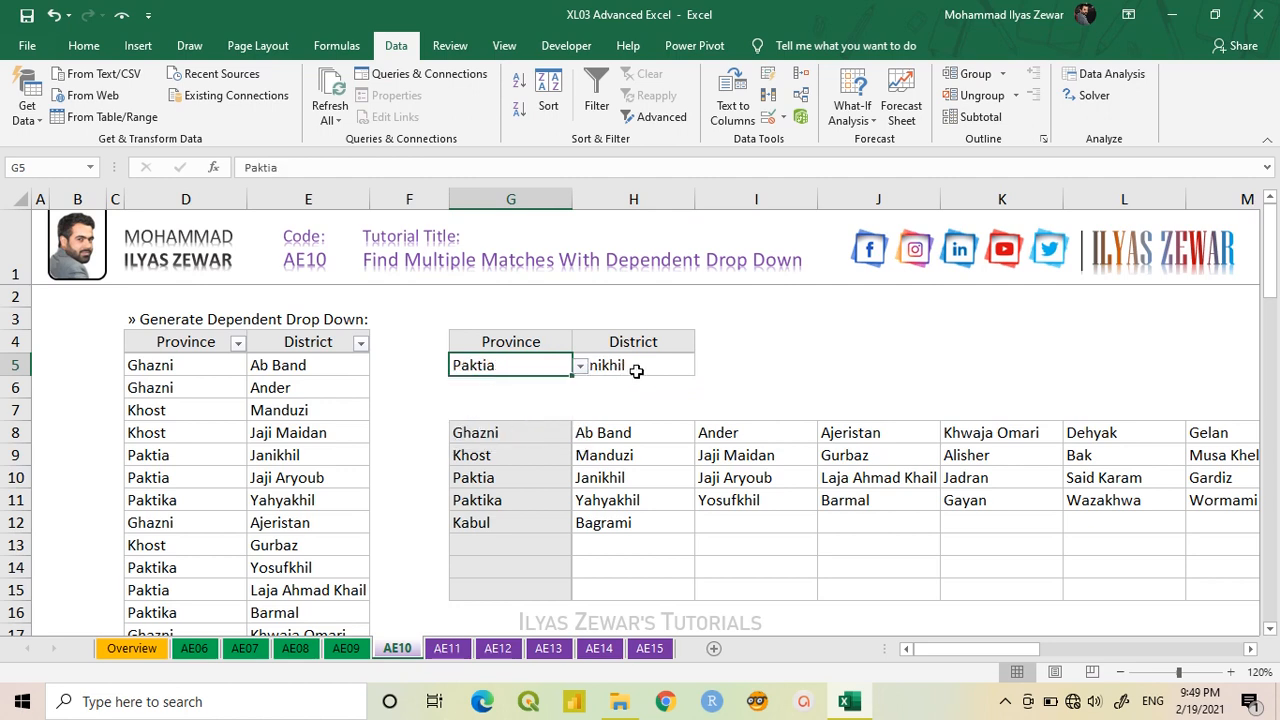
pyautogui.click(645, 364)
pyautogui.click(698, 367)
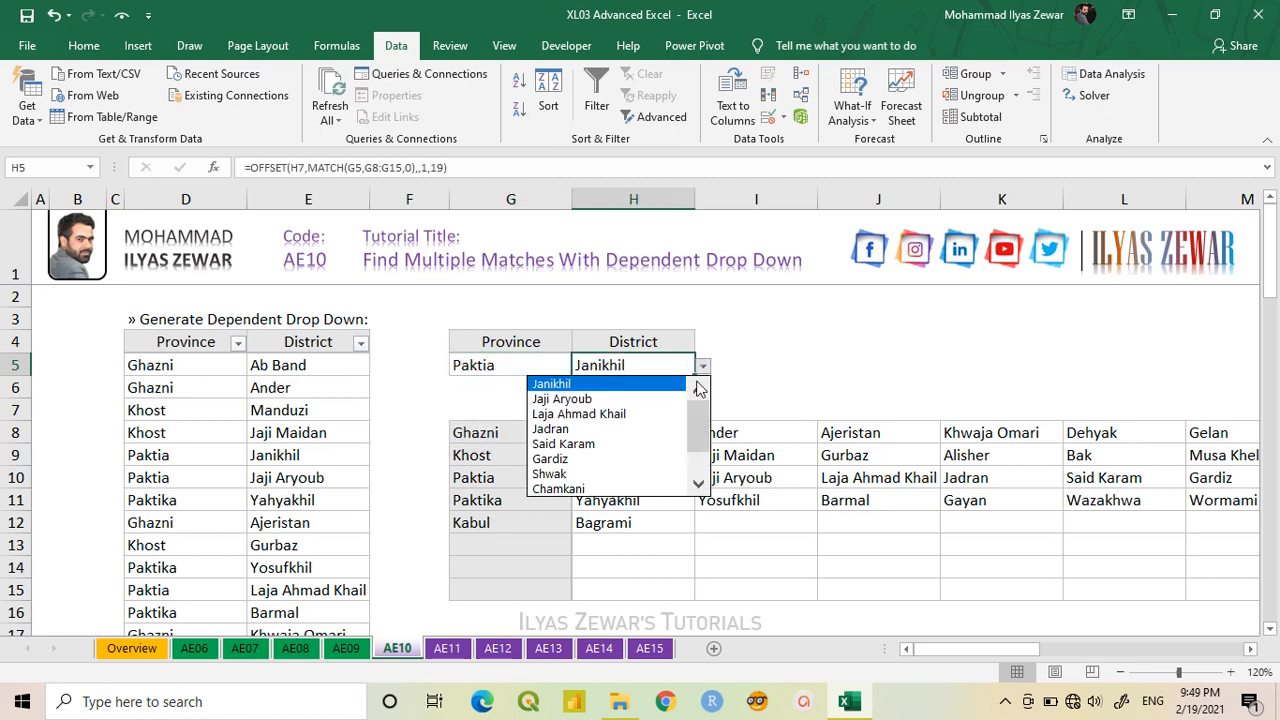
pyautogui.moveTo(704, 440); pyautogui.dragTo(704, 385)
pyautogui.click(704, 368)
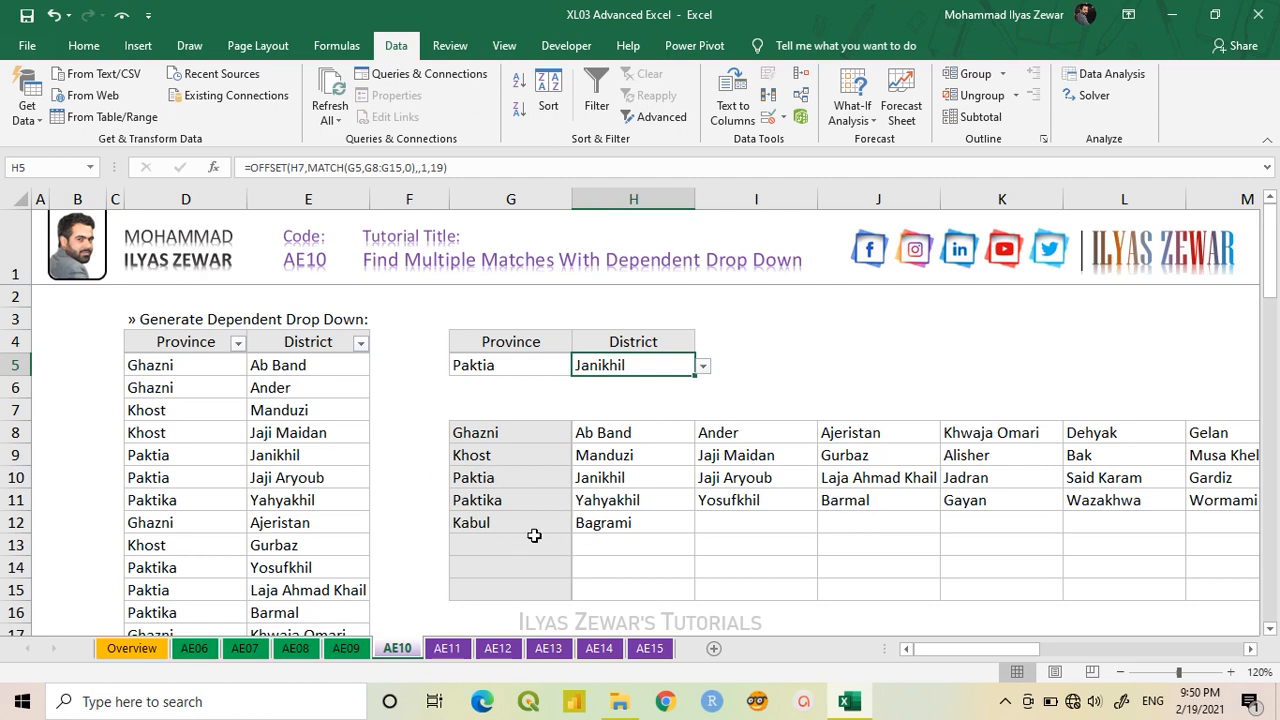
# - Add a row at the end of the Province/District table with province Nangarhar and district Kama
pyautogui.click(158, 549)
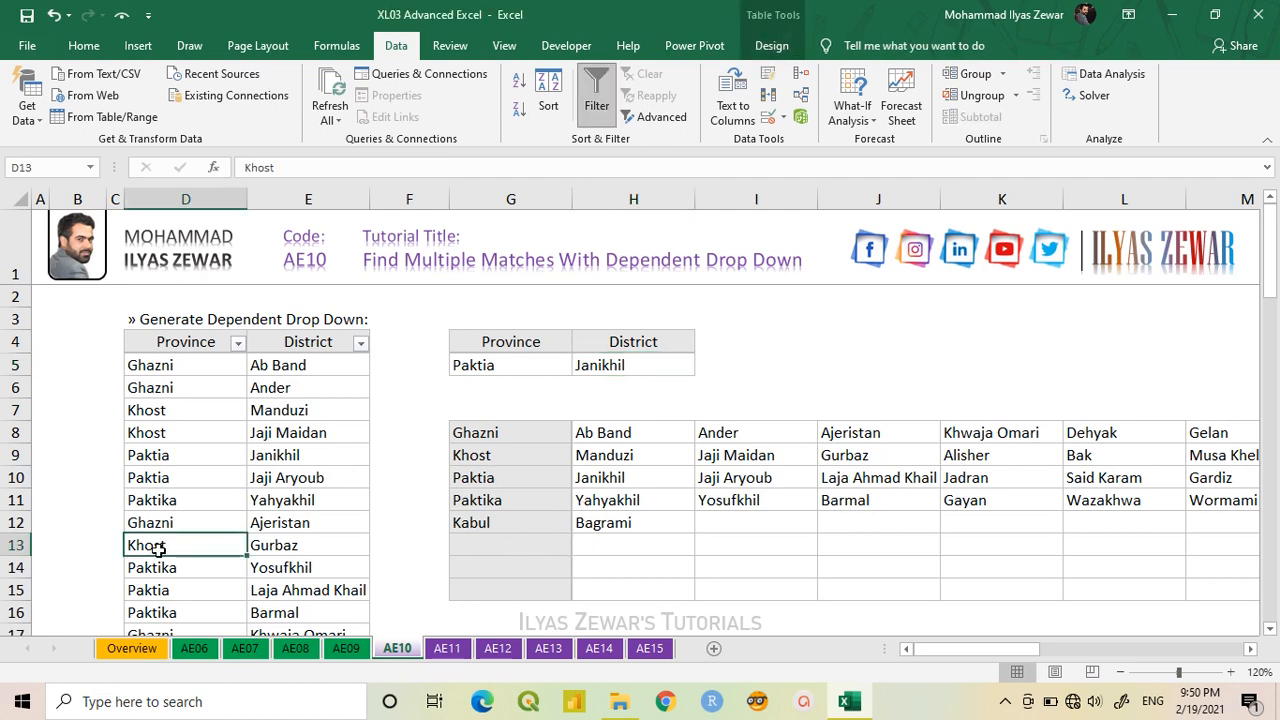
pyautogui.hotkey('ctrl', 'Down')
pyautogui.press('Down')
pyautogui.write('Nan')
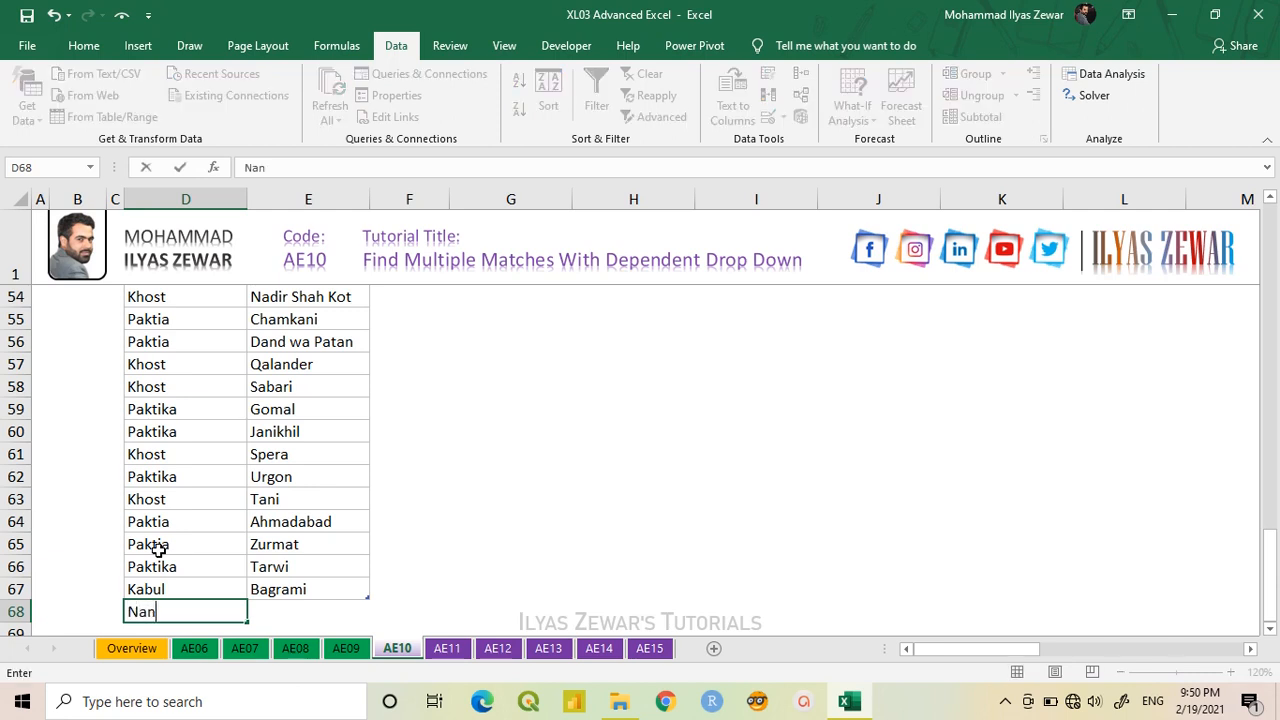
pyautogui.write('garhar')
pyautogui.press('Tab')
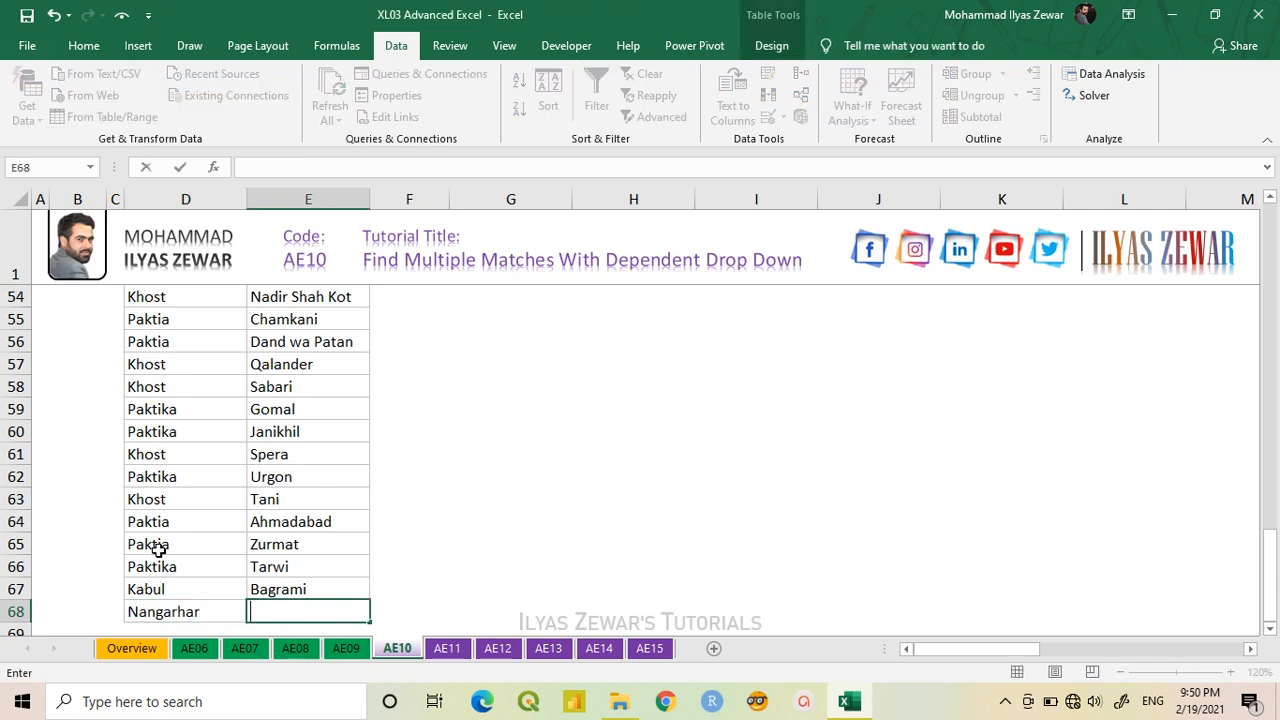
pyautogui.write('Kama')
pyautogui.press('Return')
pyautogui.scroll(18, 360, 460)
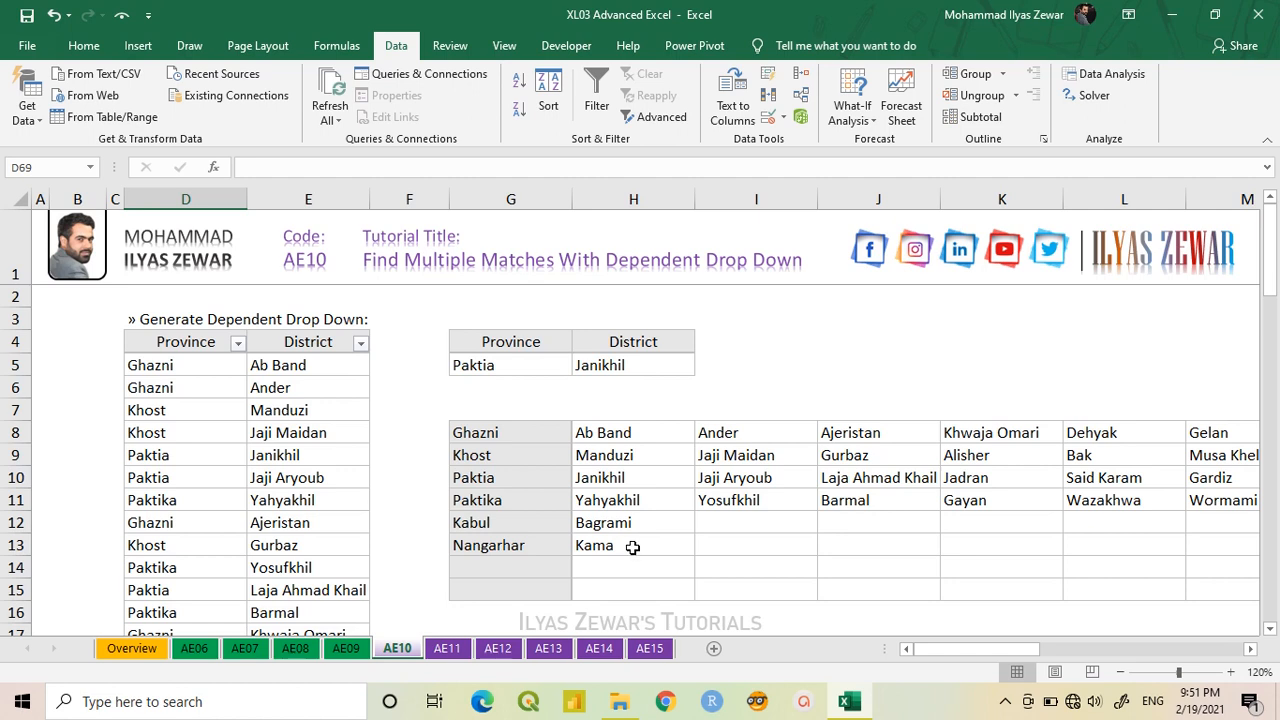
# - Choose Nangarhar as the province in G5 and check the District drop-down in H5
pyautogui.click(548, 366)
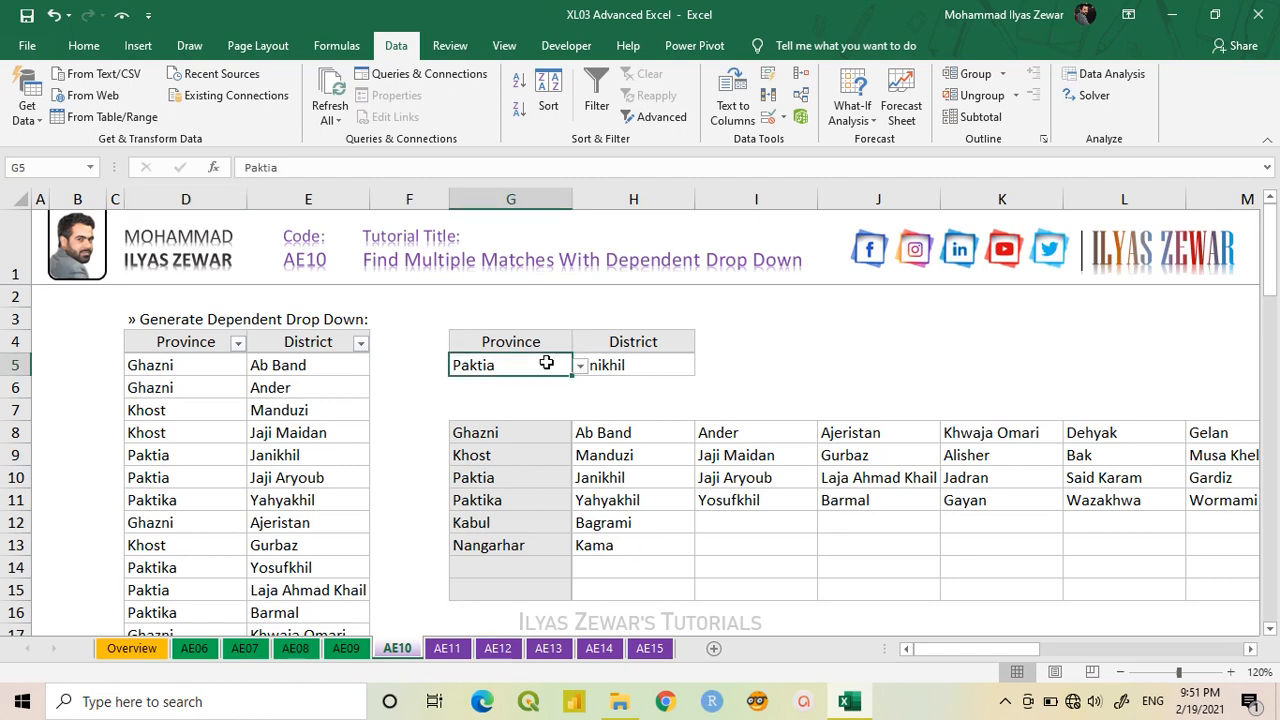
pyautogui.click(582, 366)
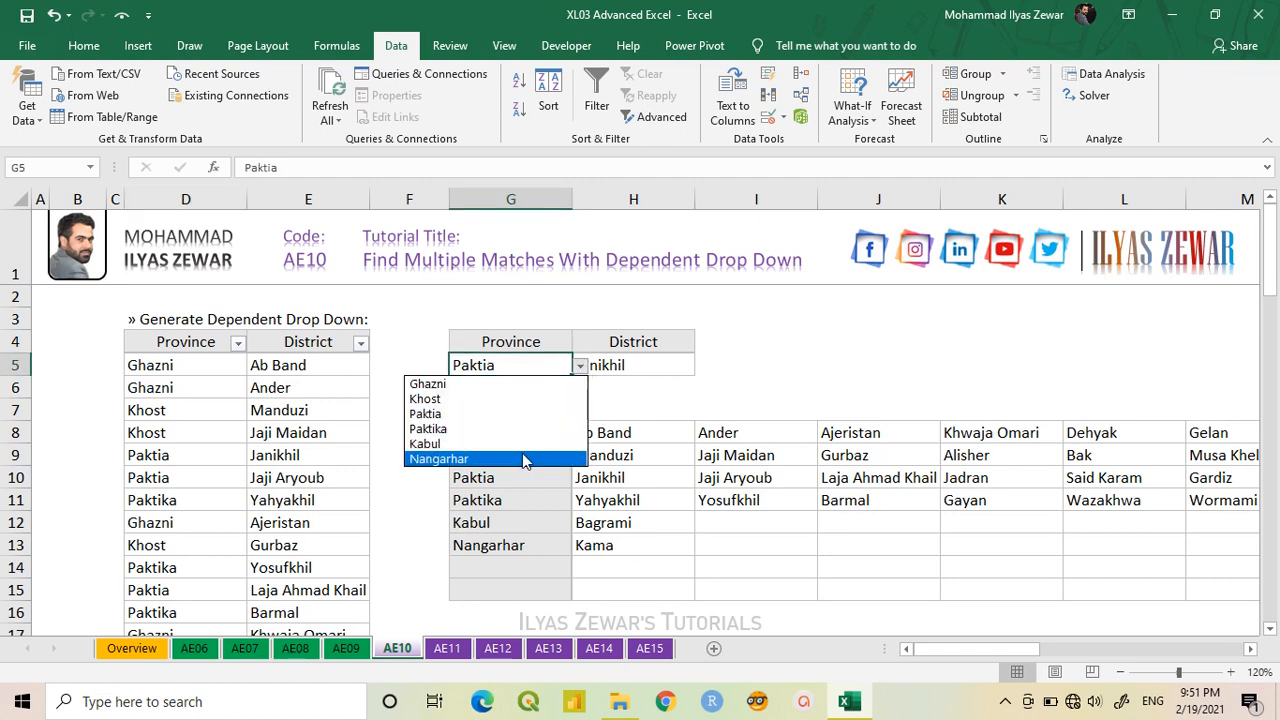
pyautogui.click(522, 453)
pyautogui.click(638, 366)
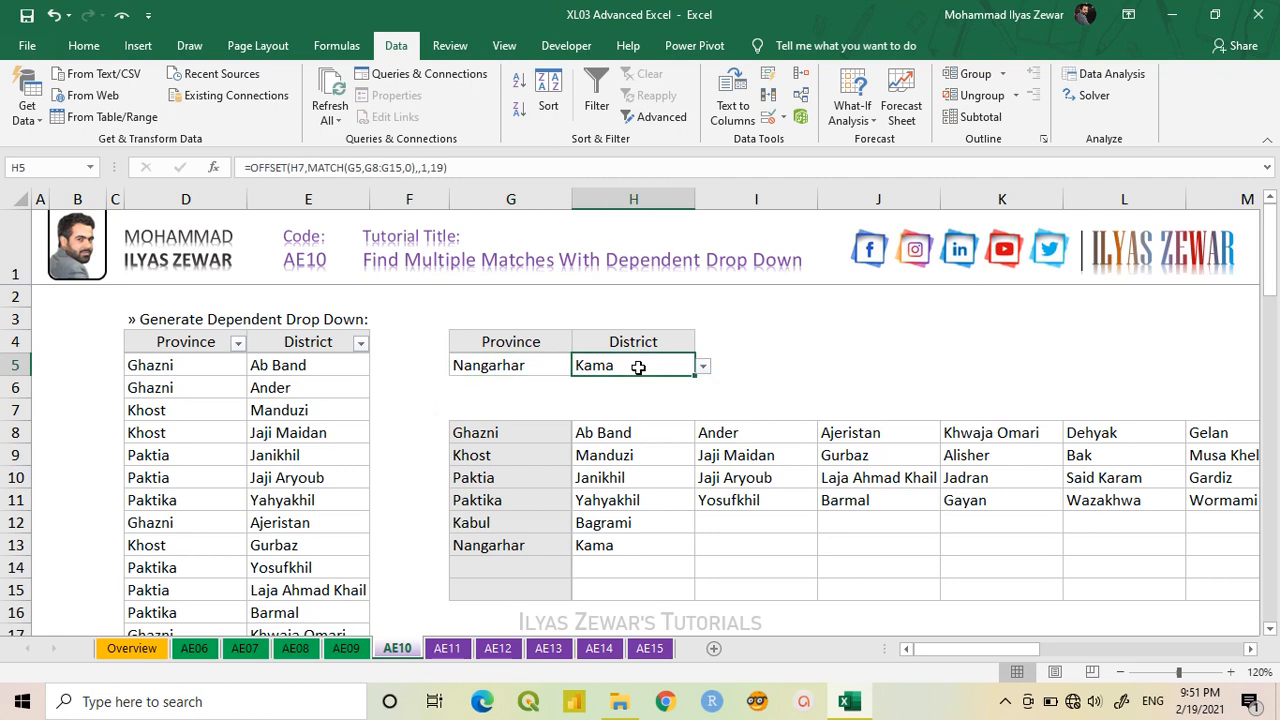
pyautogui.click(703, 366)
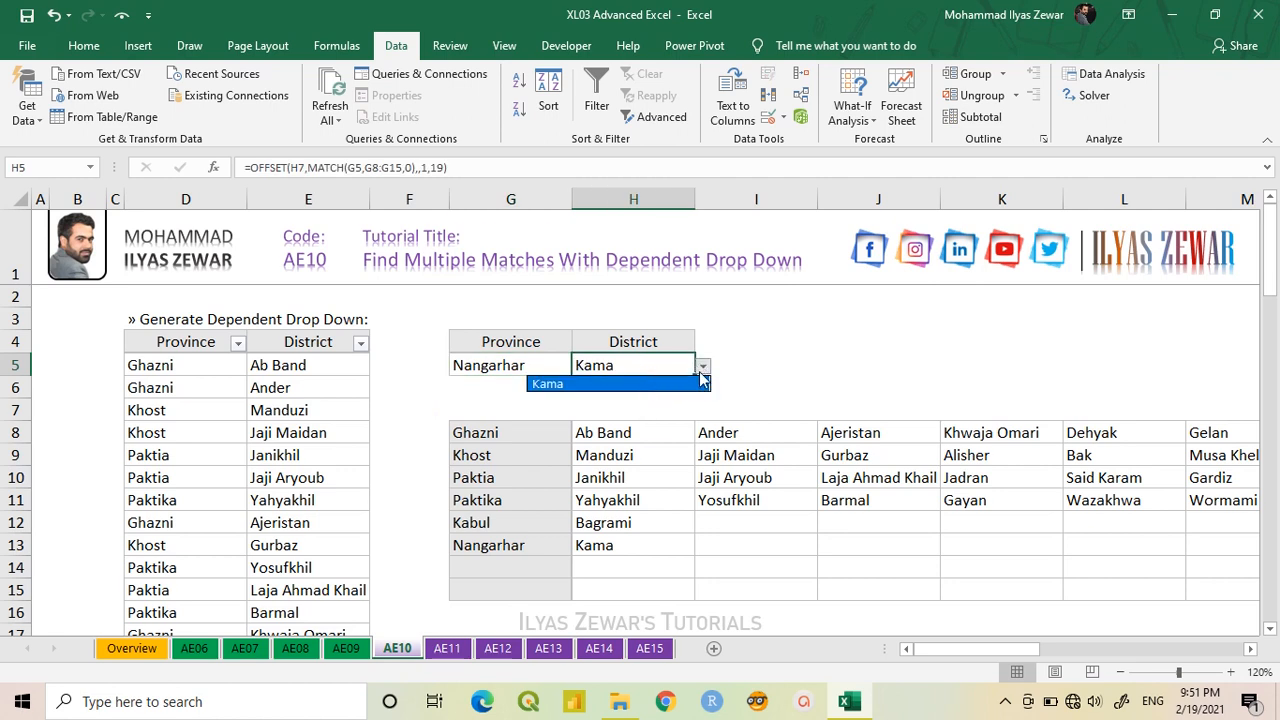
pyautogui.click(704, 370)
# - Add another row at the end of the Province/District table with province Kabul and district Sarobi
pyautogui.click(198, 490)
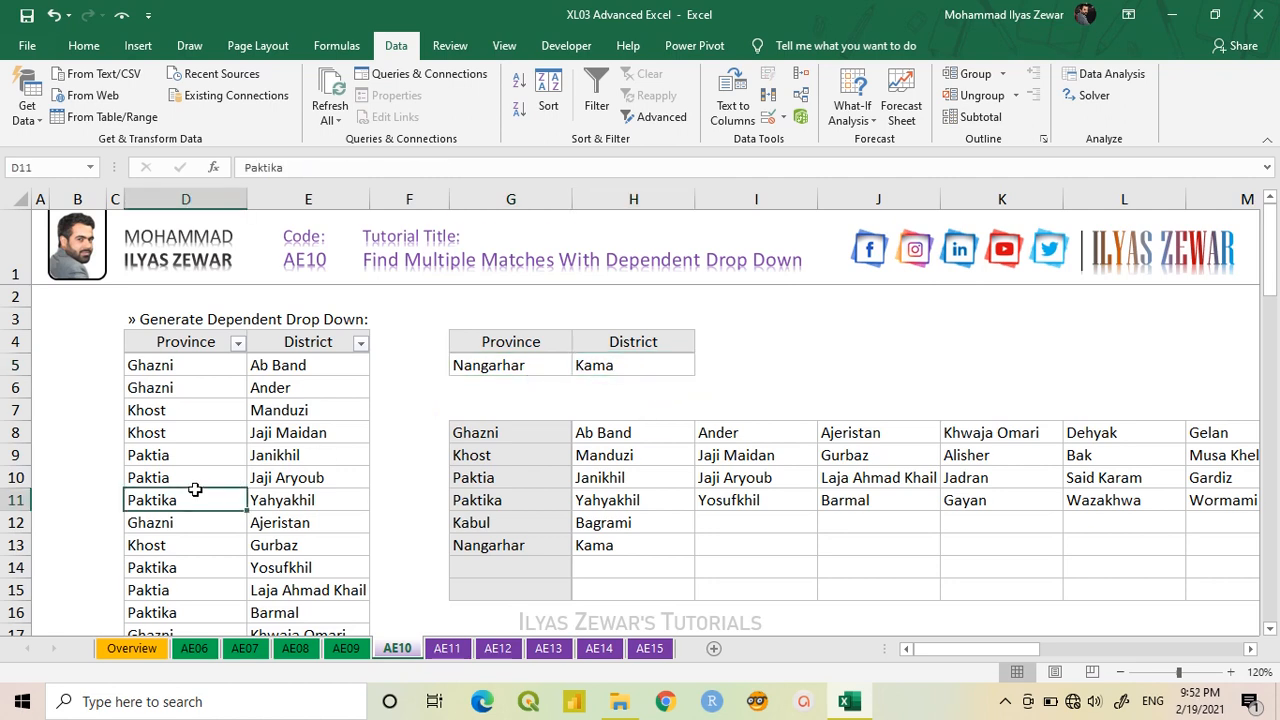
pyautogui.hotkey('ctrl', 'Down')
pyautogui.press('Down')
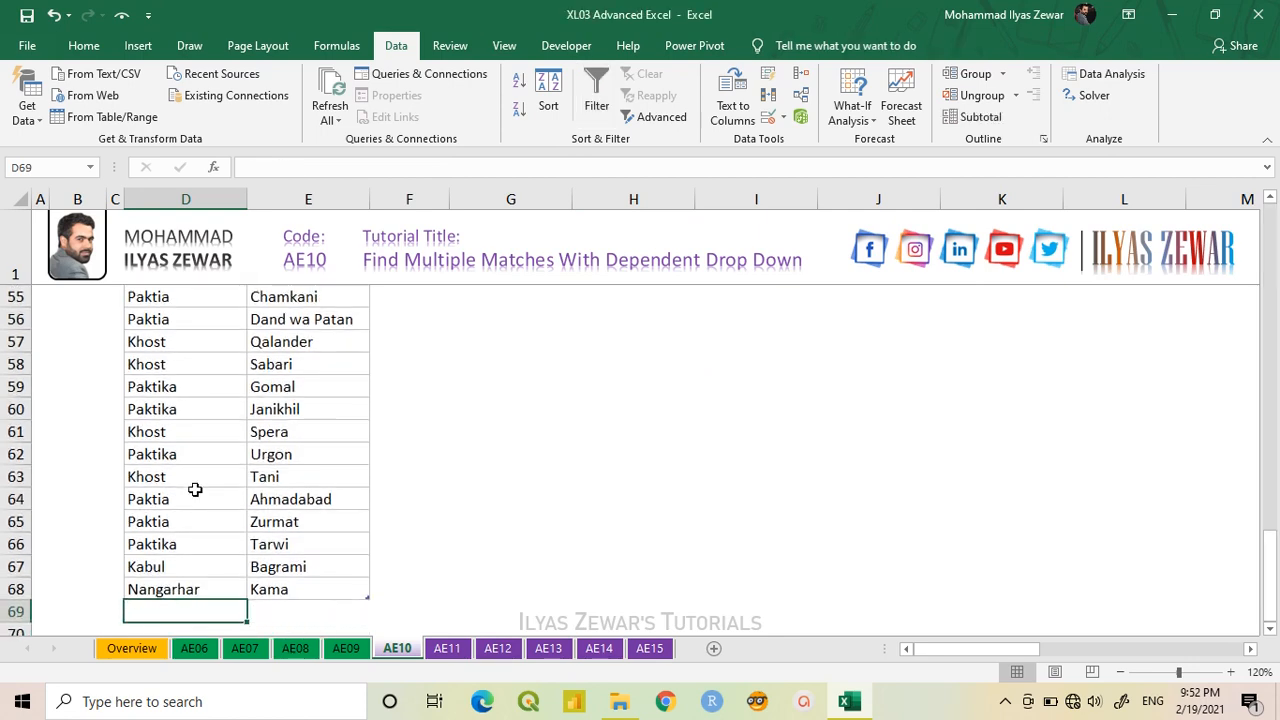
pyautogui.write('Kabul')
pyautogui.press('Tab')
pyautogui.write('S')
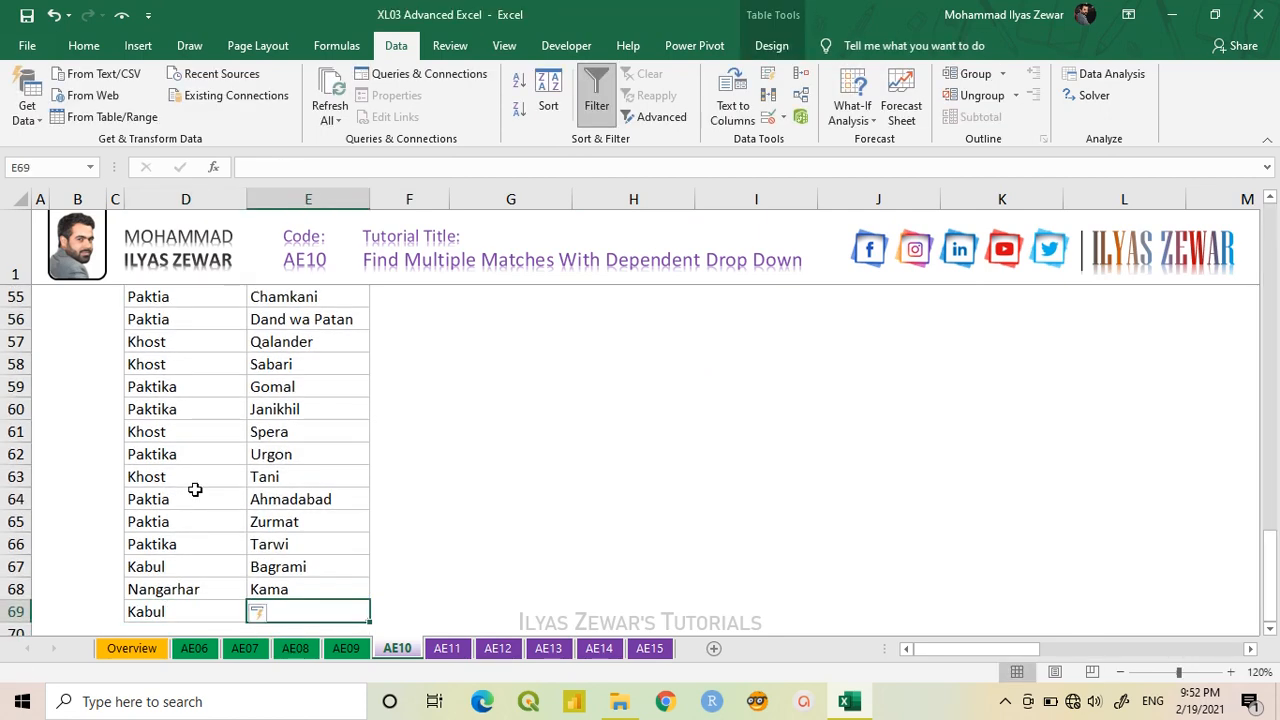
pyautogui.write('ar')
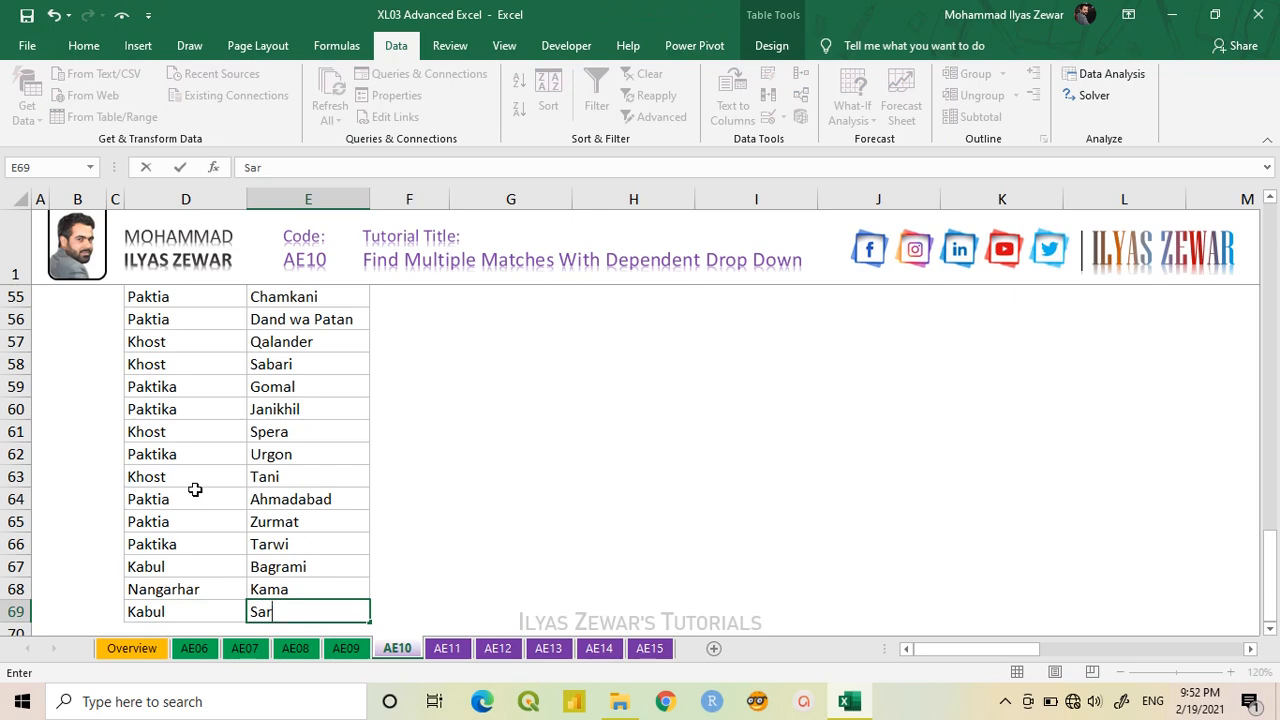
pyautogui.write('bobi')
pyautogui.press('Return')
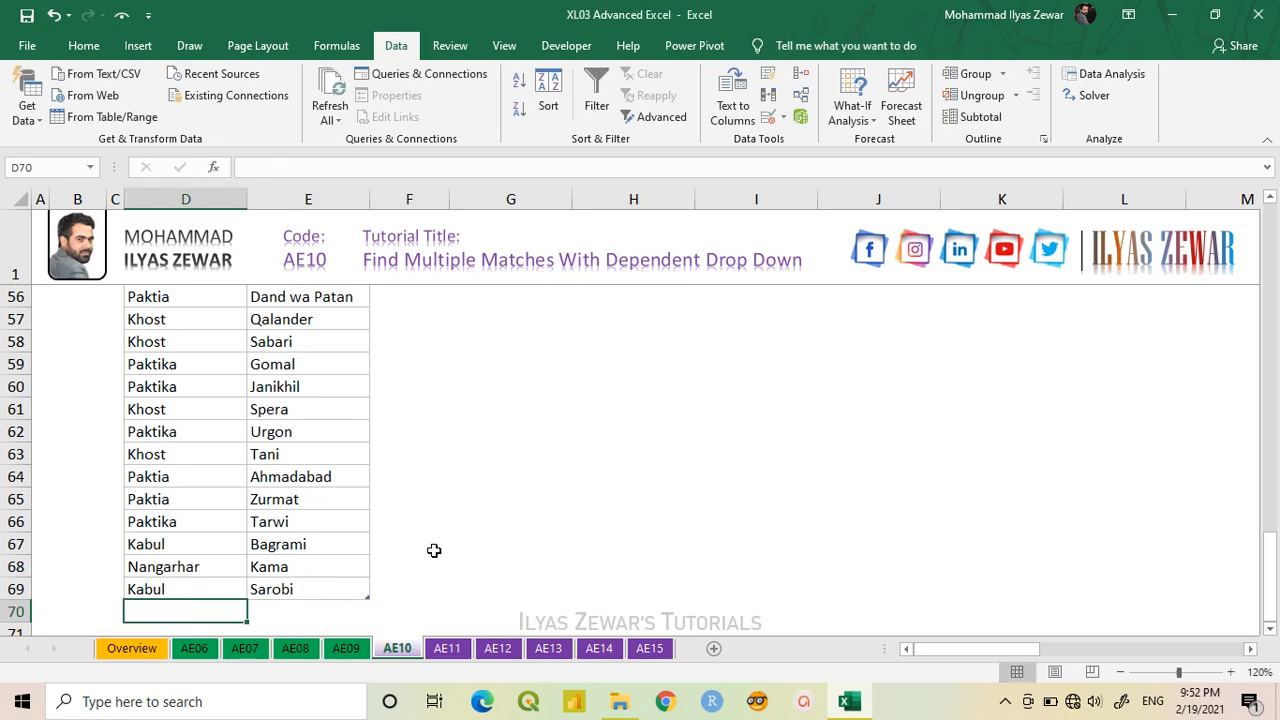
pyautogui.scroll(18, 434, 549)
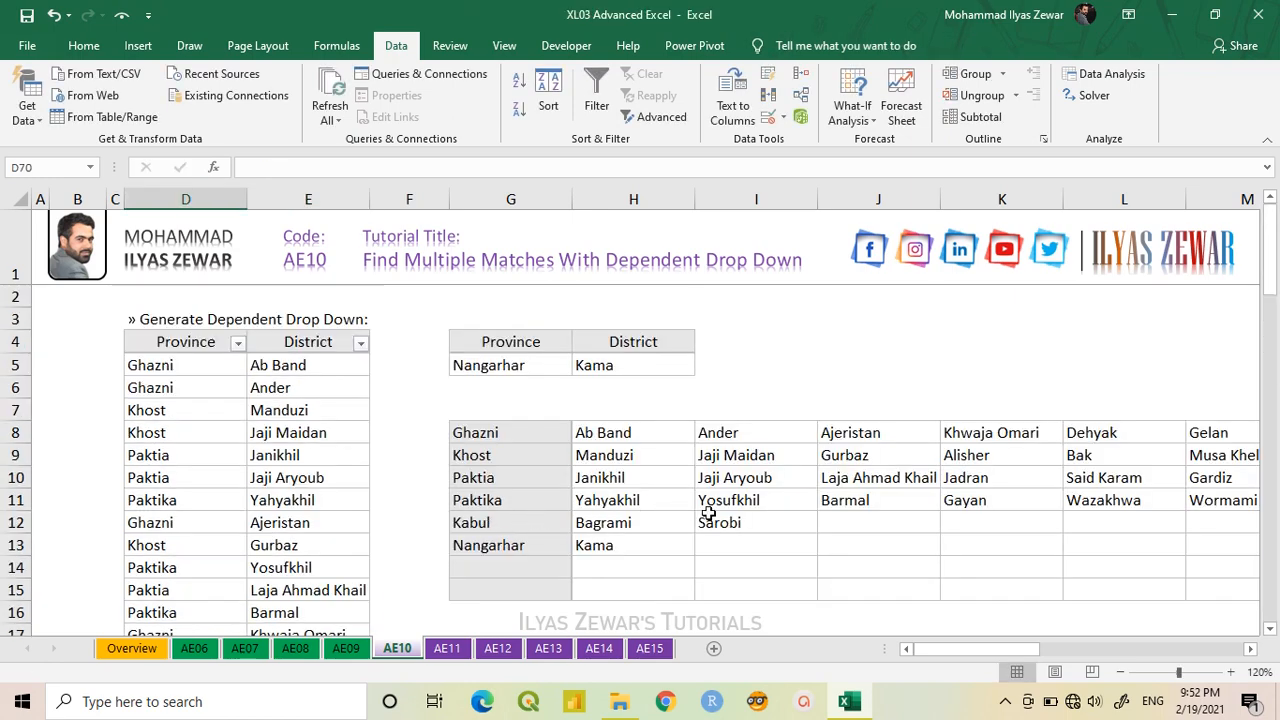
# - Choose Kabul as the province in G5 and check the districts offered in H5, leaving B3 selected
pyautogui.click(543, 366)
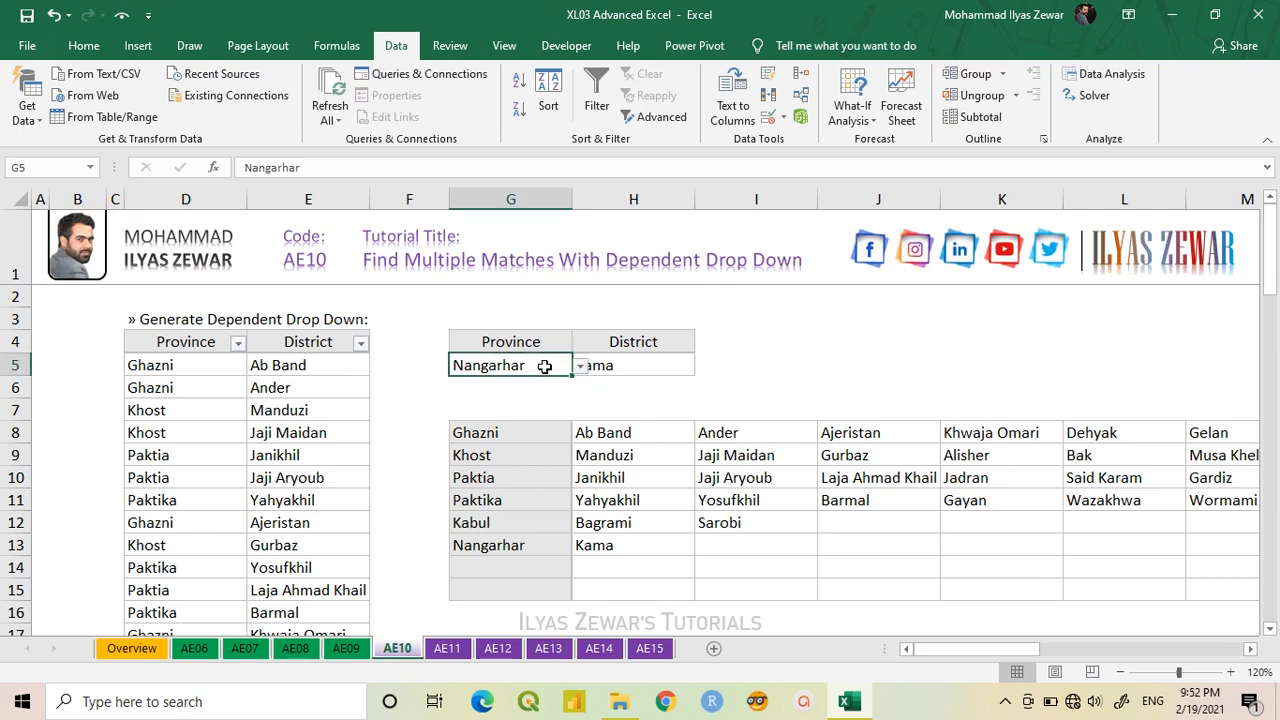
pyautogui.click(580, 367)
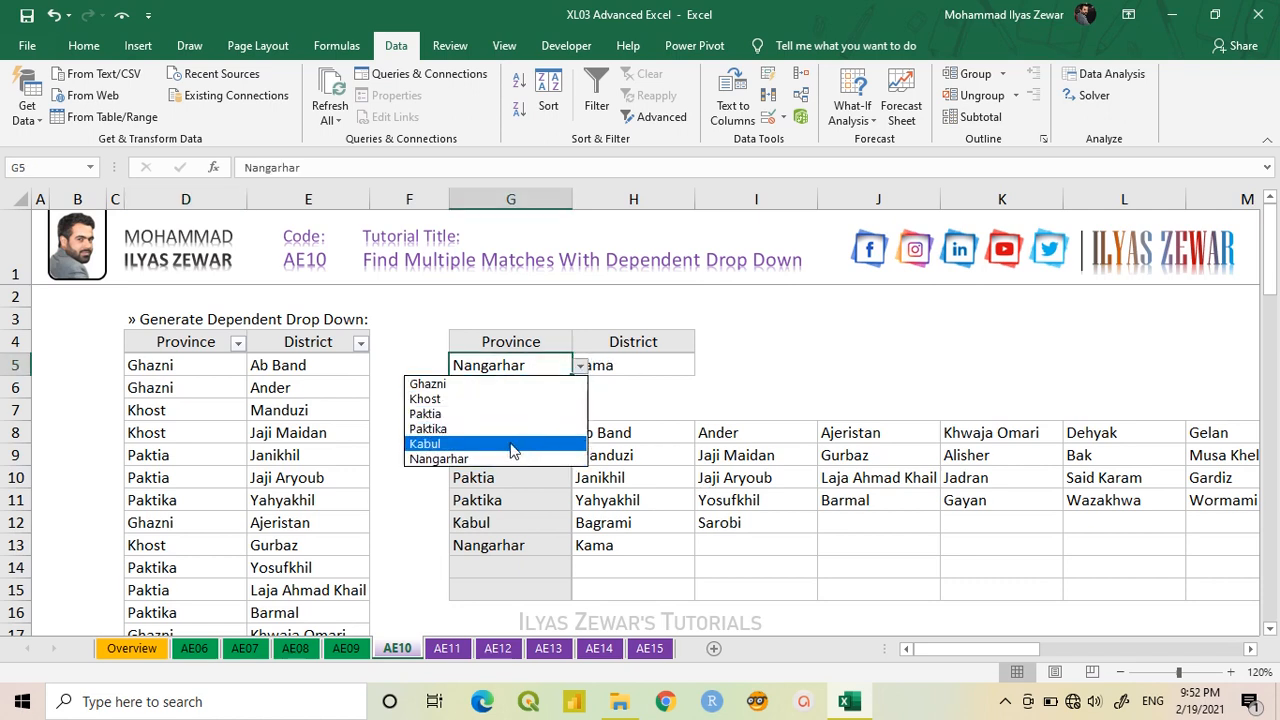
pyautogui.click(513, 446)
pyautogui.click(633, 365)
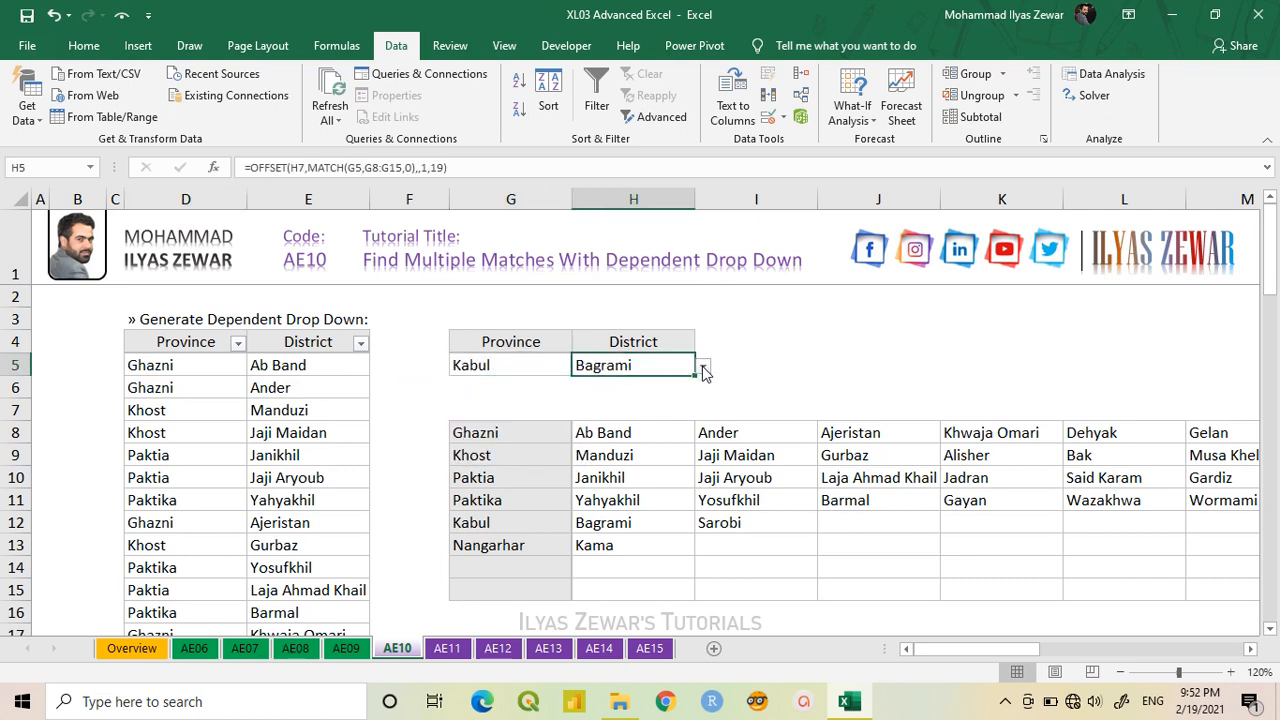
pyautogui.click(703, 366)
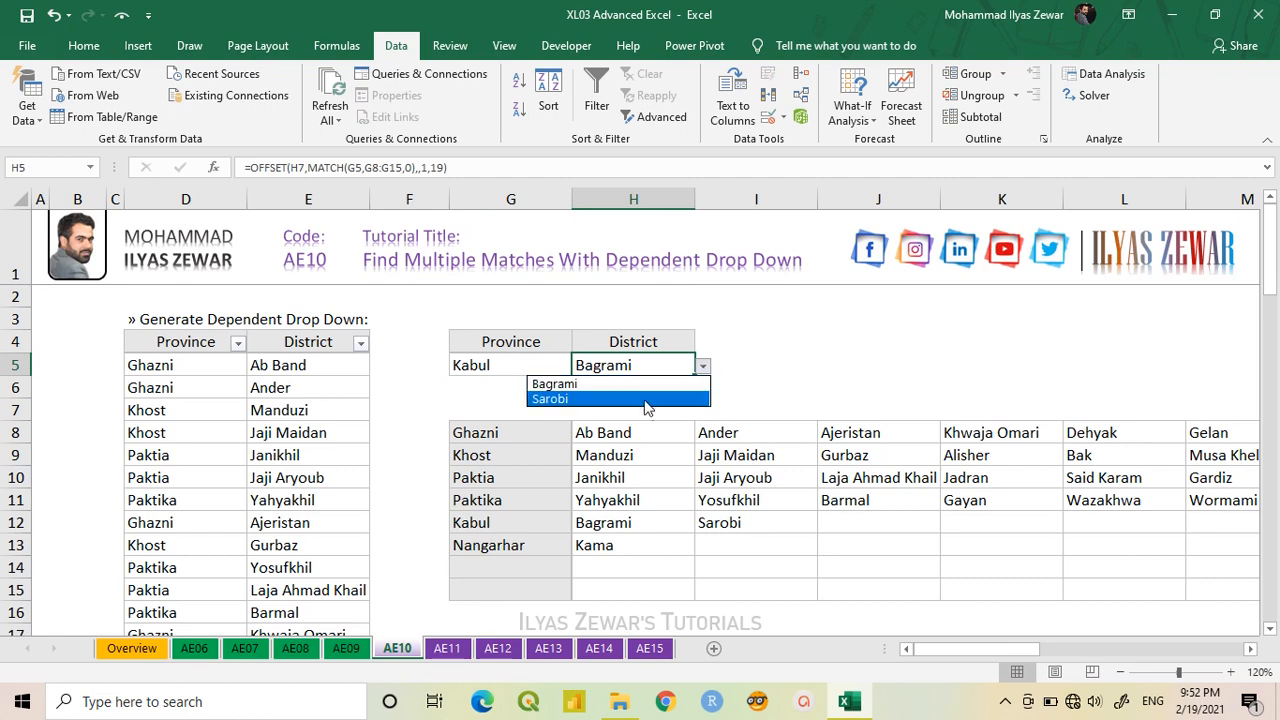
pyautogui.click(685, 382)
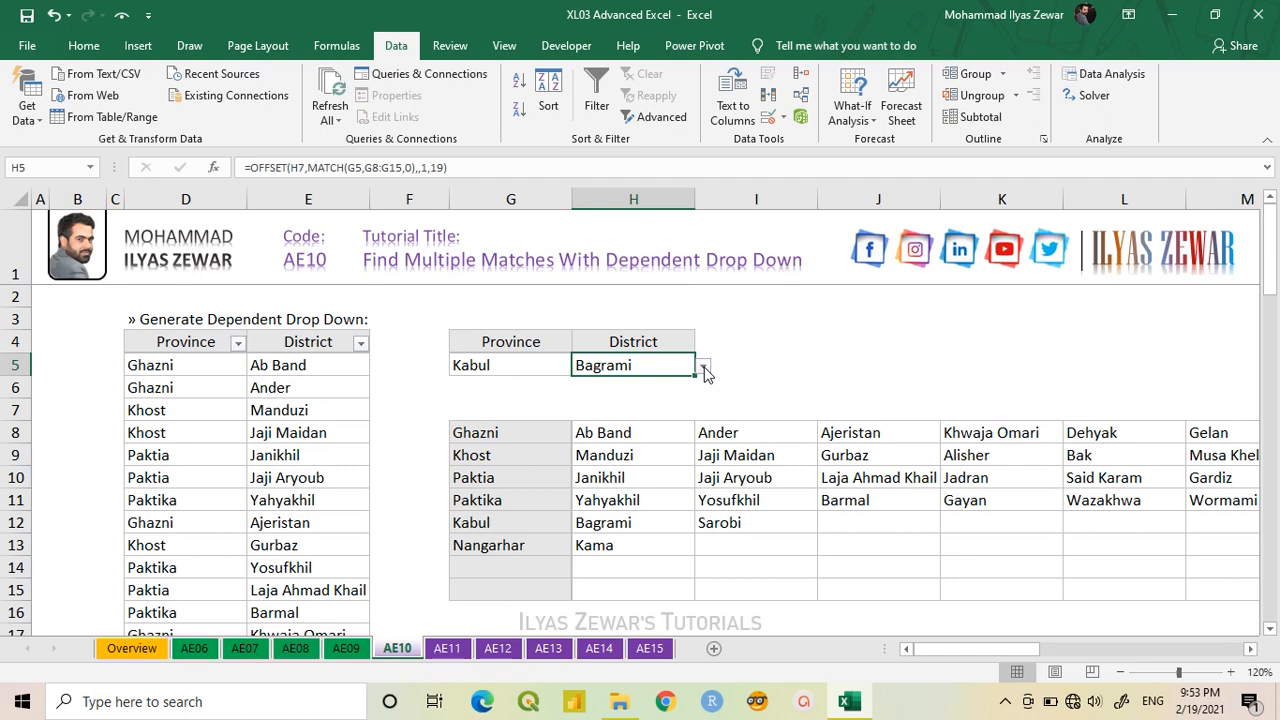
pyautogui.click(73, 326)
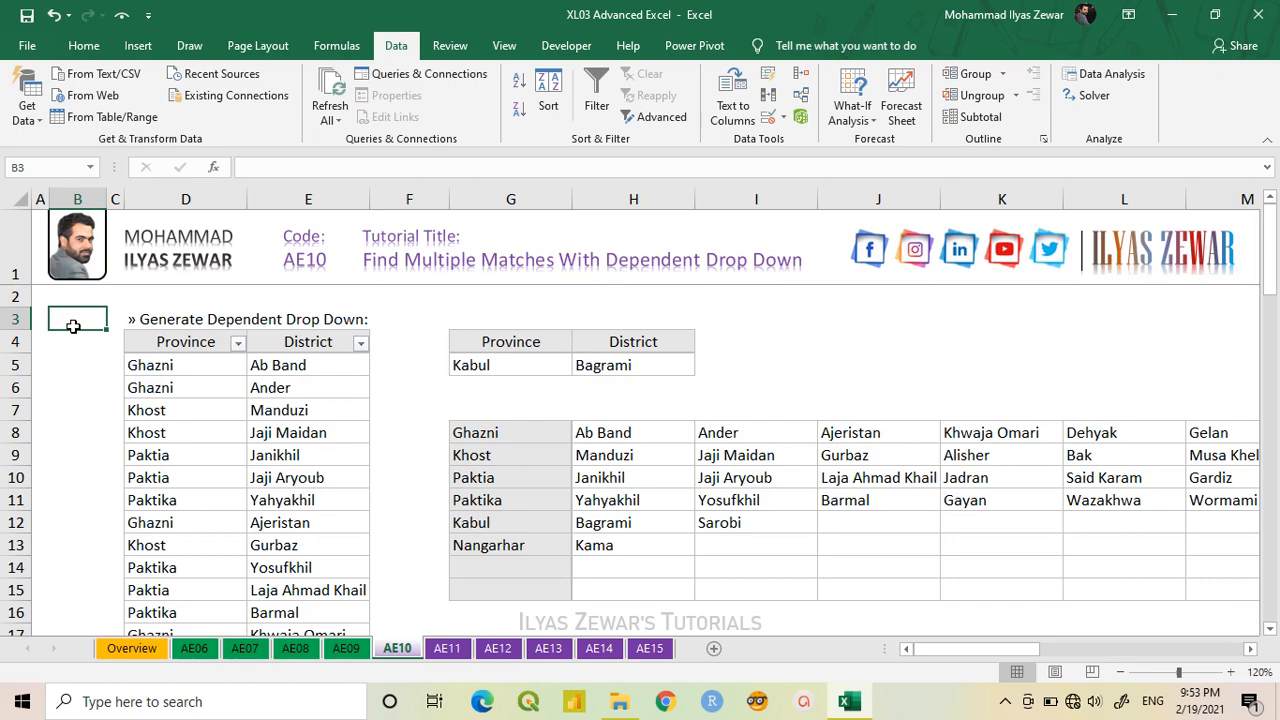